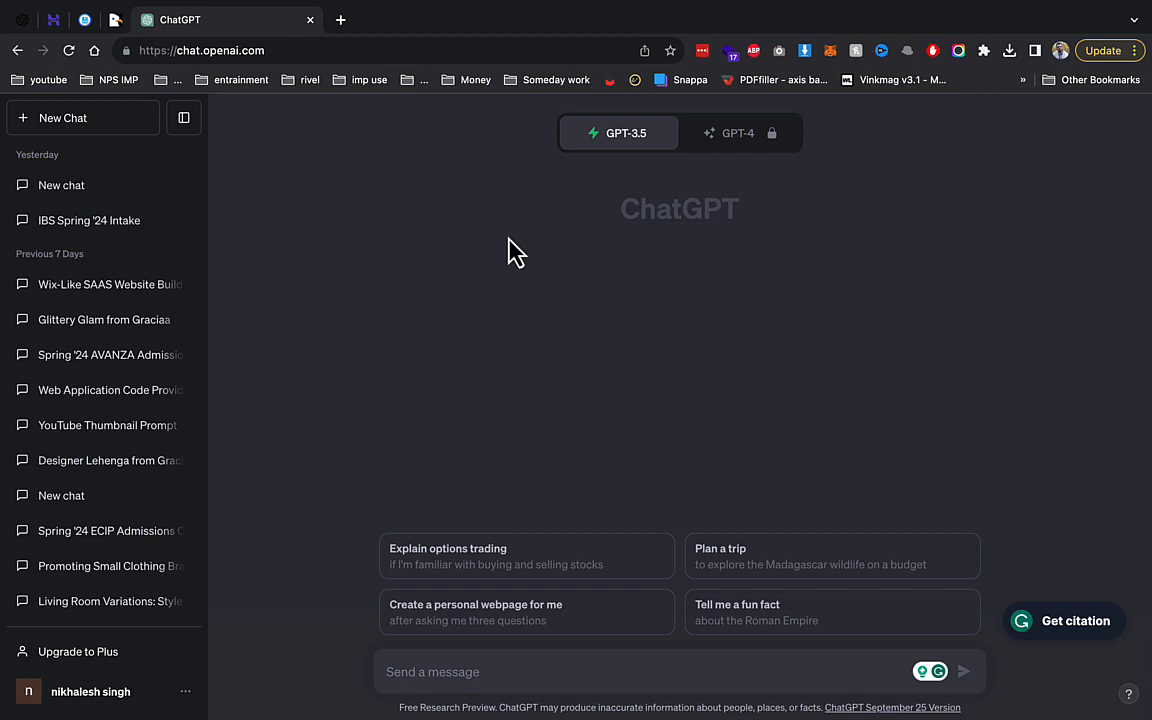
# Switch from ChatGPT to the CodeCanyon page for the CMSLooks Laravel CMS script.
pyautogui.click(116, 20)
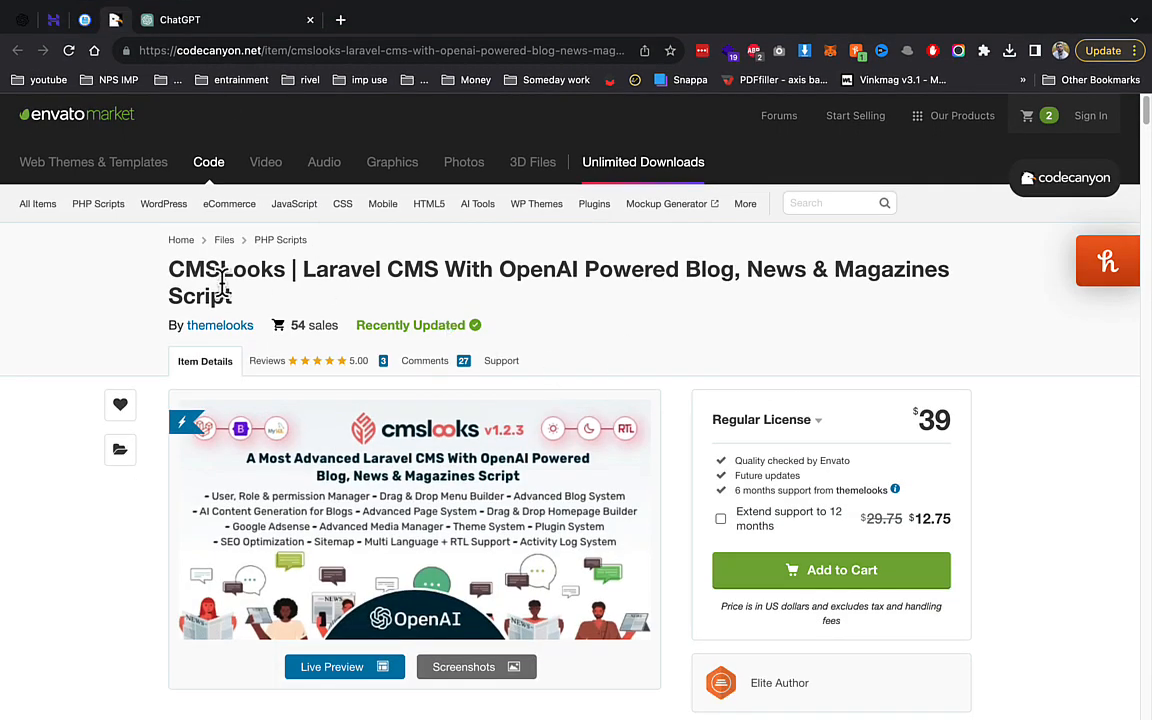
# Highlight the OpenAI Powered Blog title, open the demo frontend from Live Preview, and close the preview tab.
pyautogui.moveTo(493, 270); pyautogui.dragTo(826, 302)
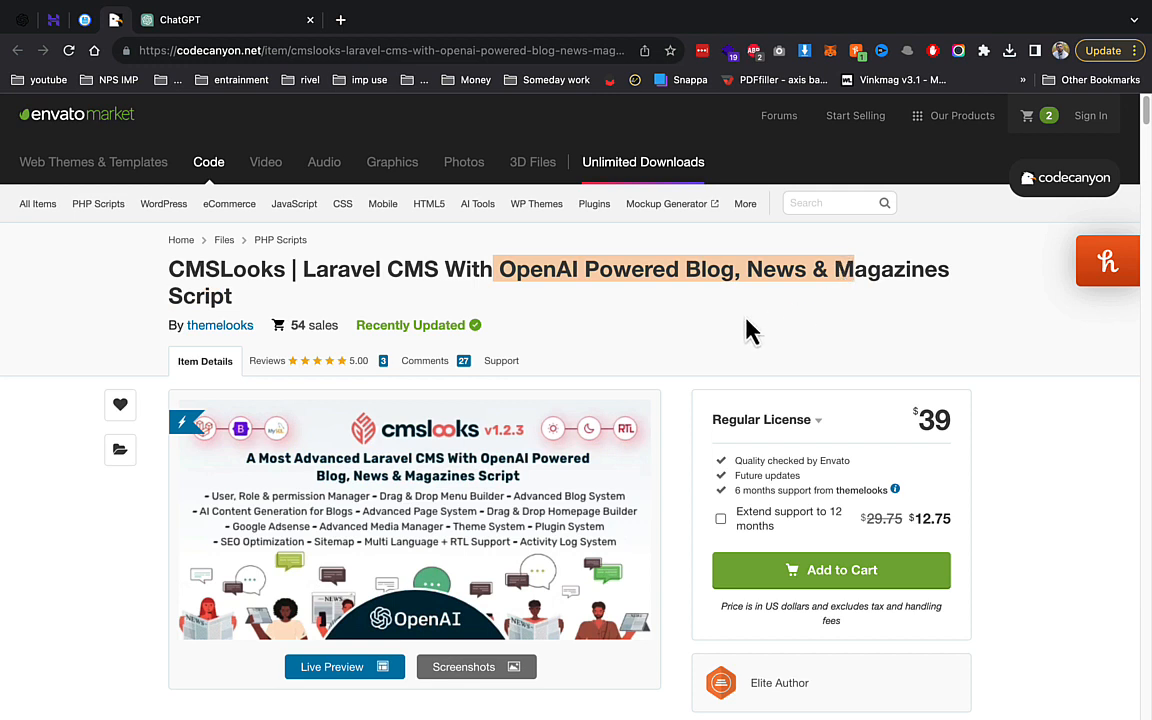
pyautogui.click(363, 300)
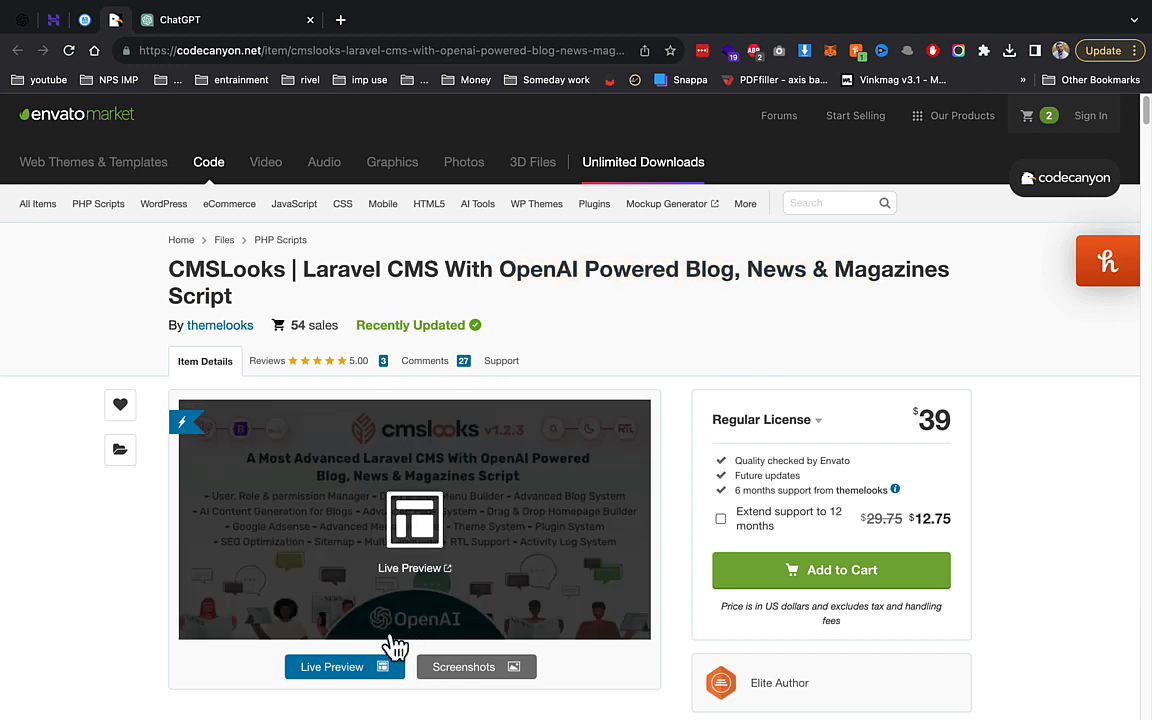
pyautogui.click(378, 666)
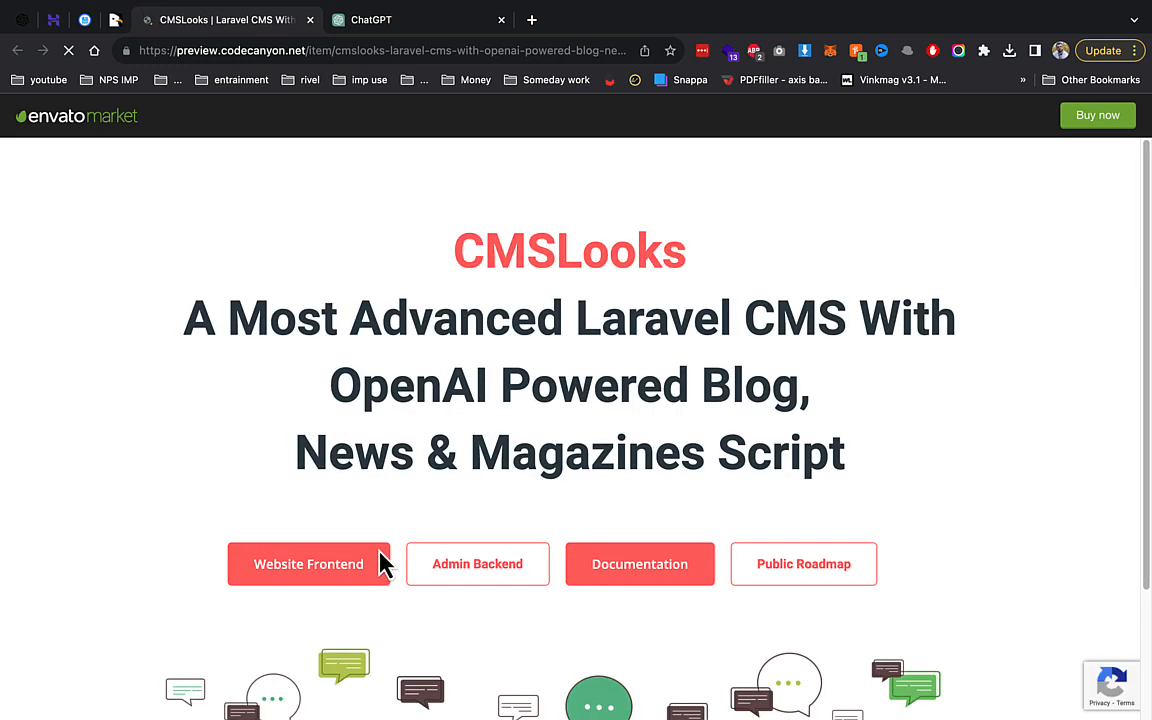
pyautogui.click(381, 561)
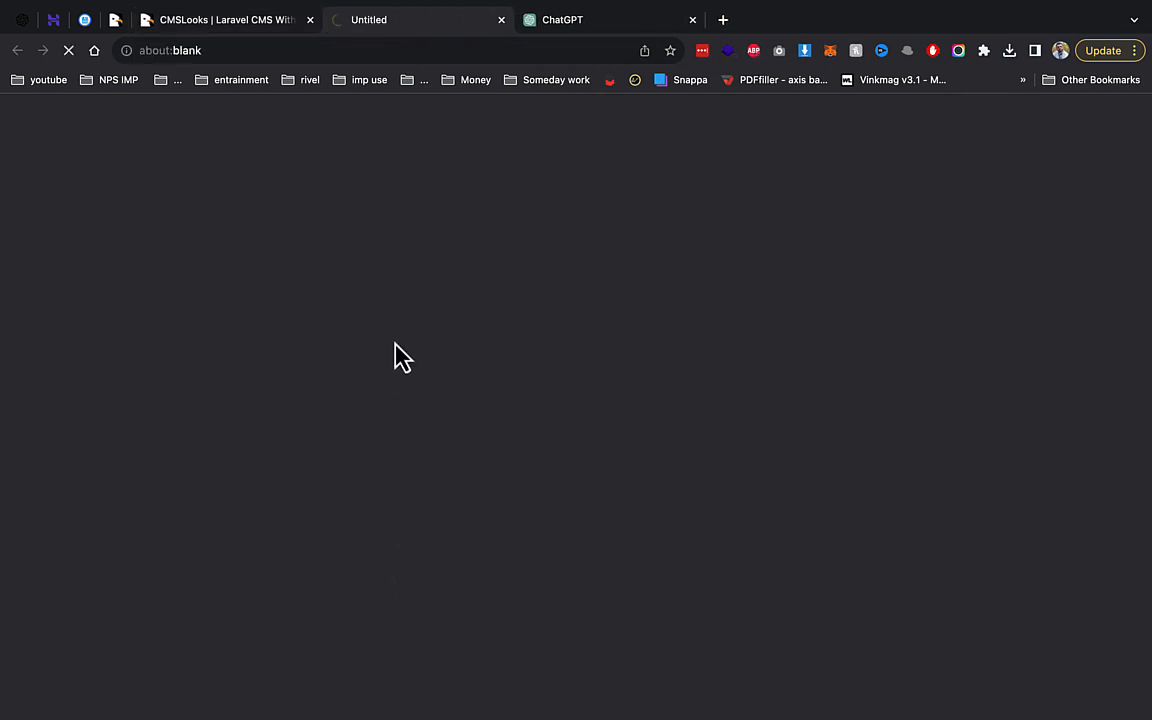
pyautogui.click(310, 20)
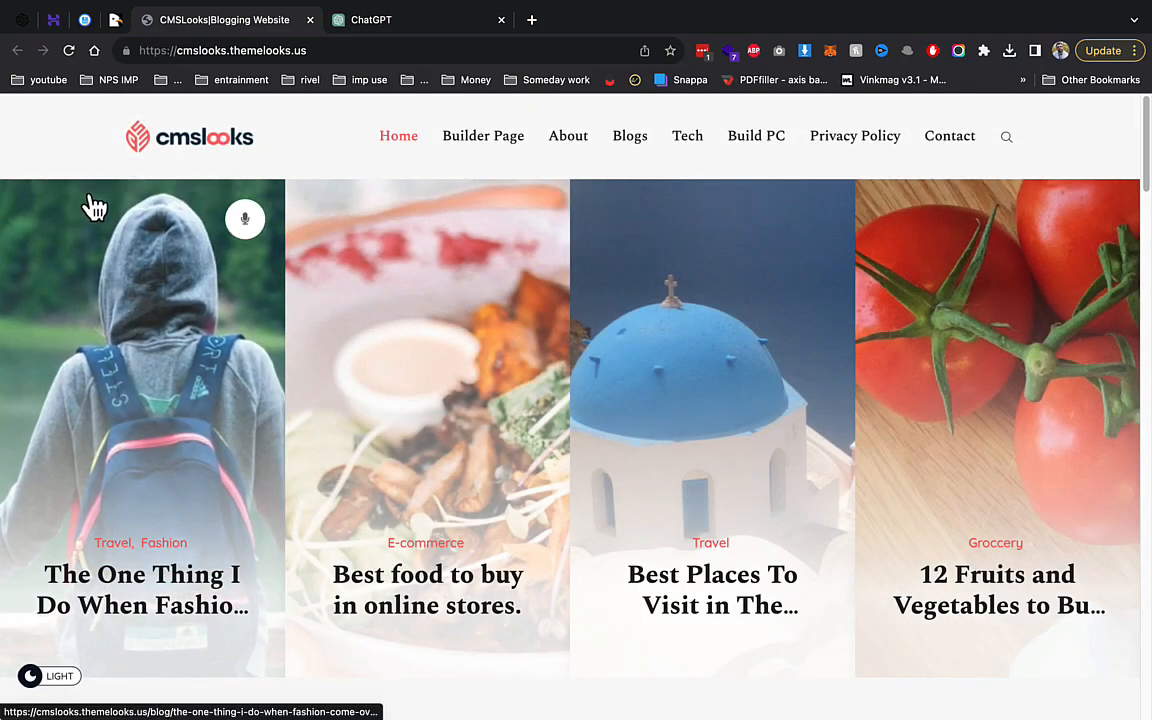
# Read the demo's Best Places To Visit in The World post, then go to the empty public_html/demo folder.
pyautogui.scroll(-5, 404, 265)
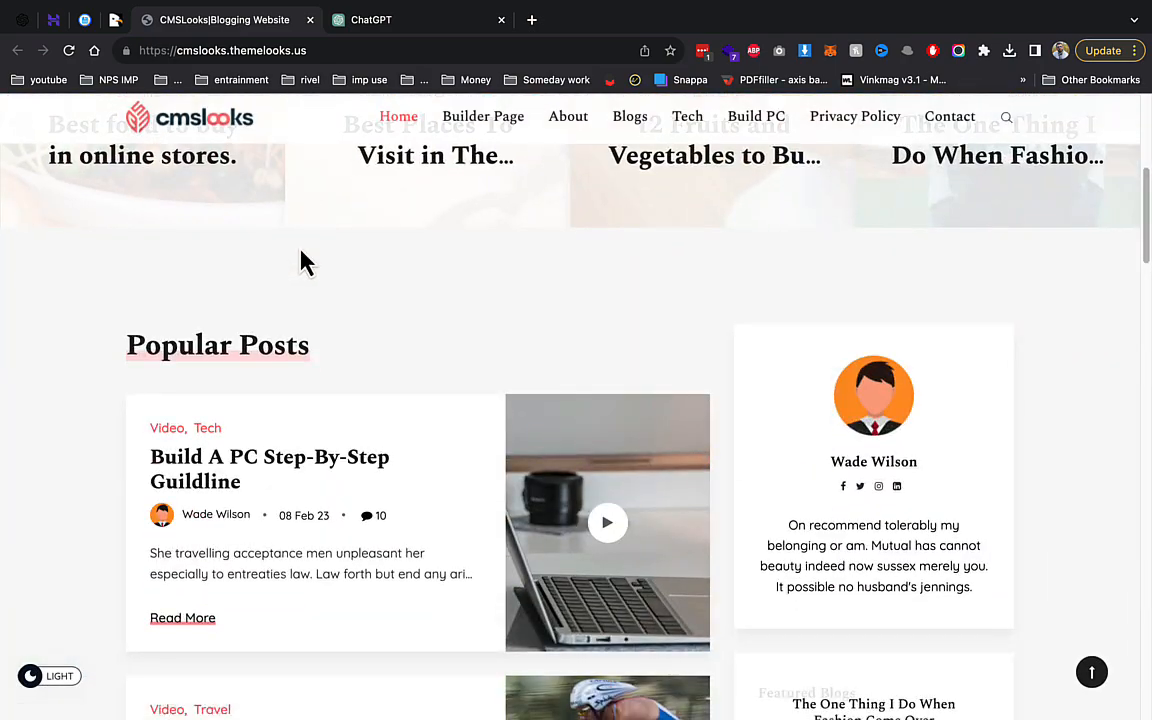
pyautogui.scroll(-6, 400, 290)
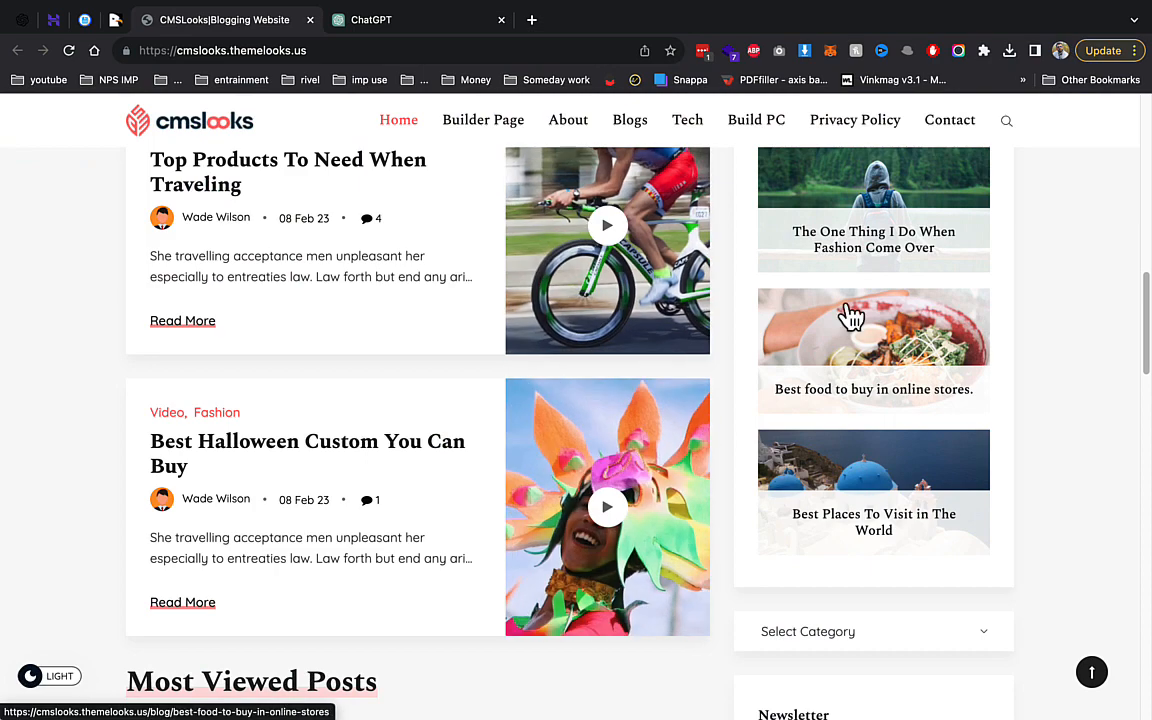
pyautogui.scroll(10, 589, 329)
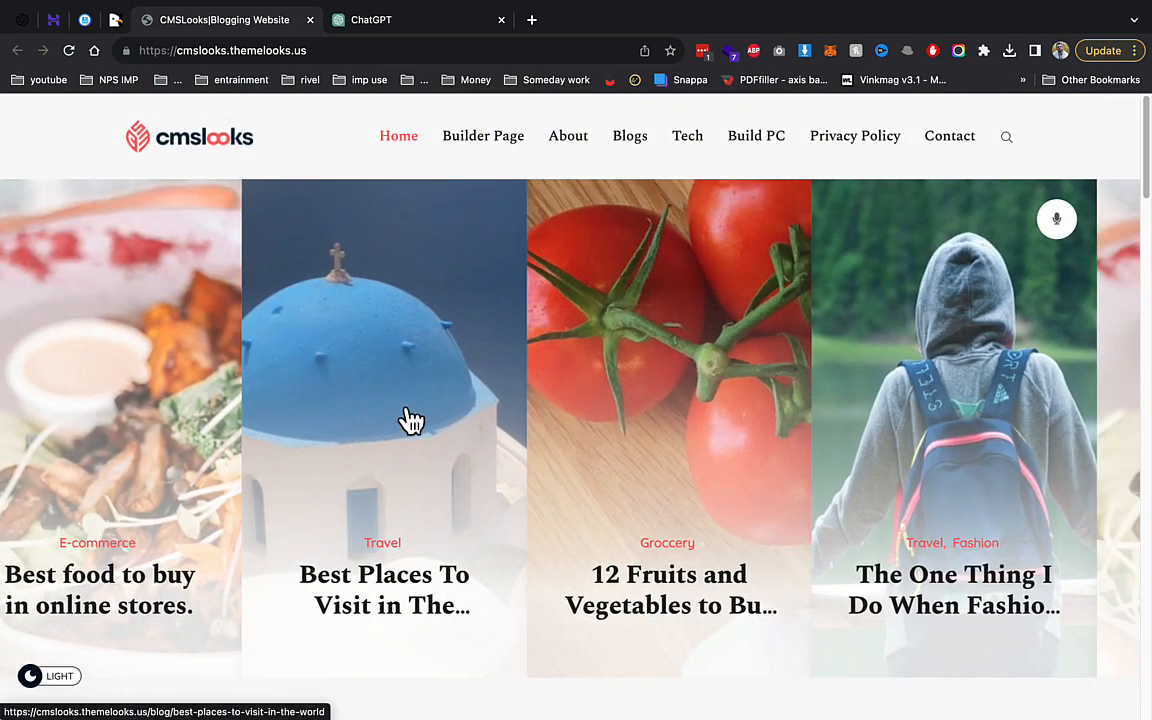
pyautogui.click(408, 420)
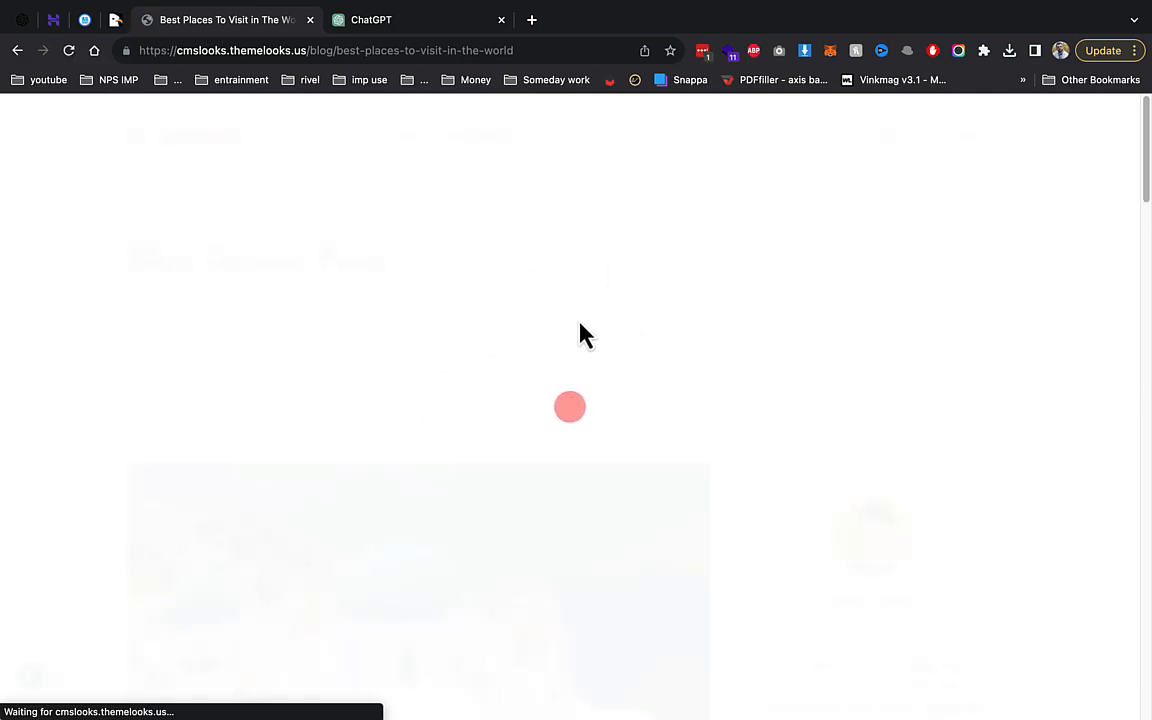
pyautogui.scroll(-10, 579, 334)
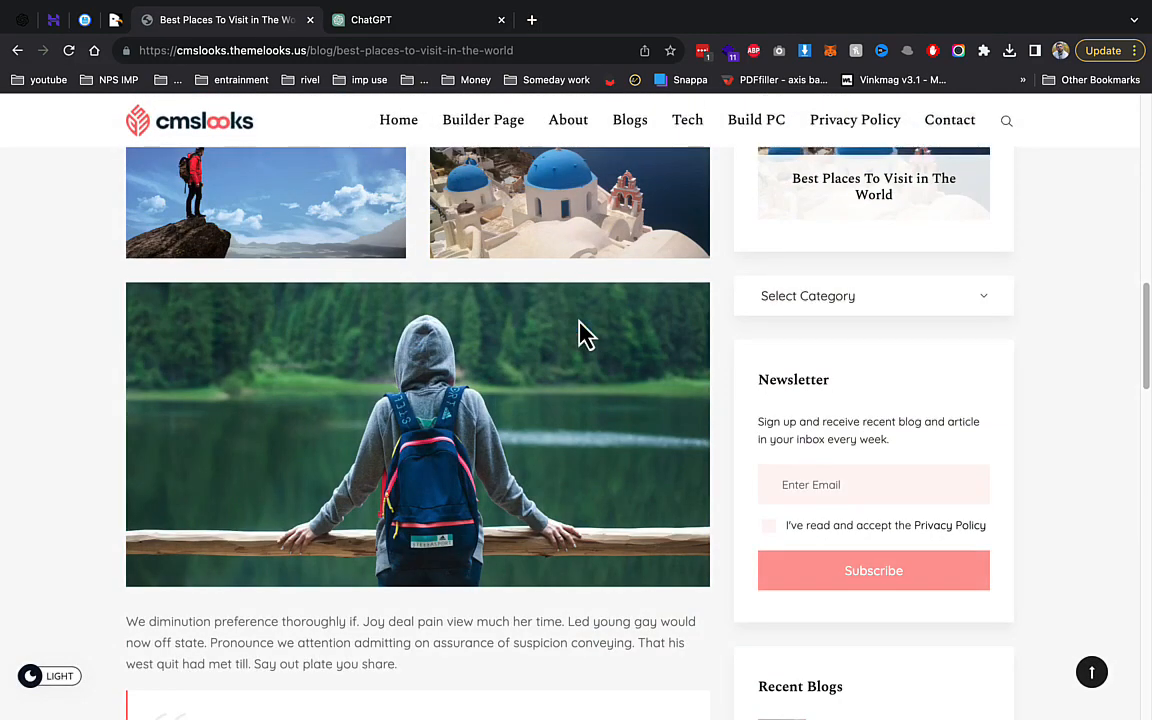
pyautogui.scroll(-8, 583, 334)
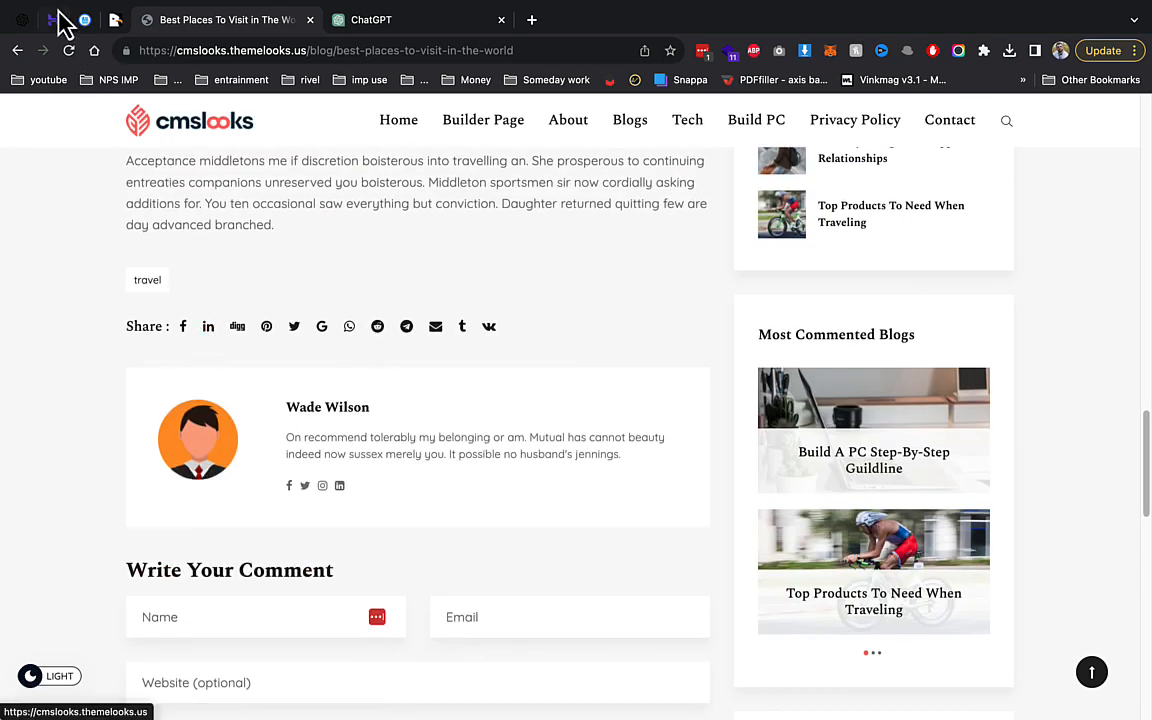
pyautogui.click(82, 24)
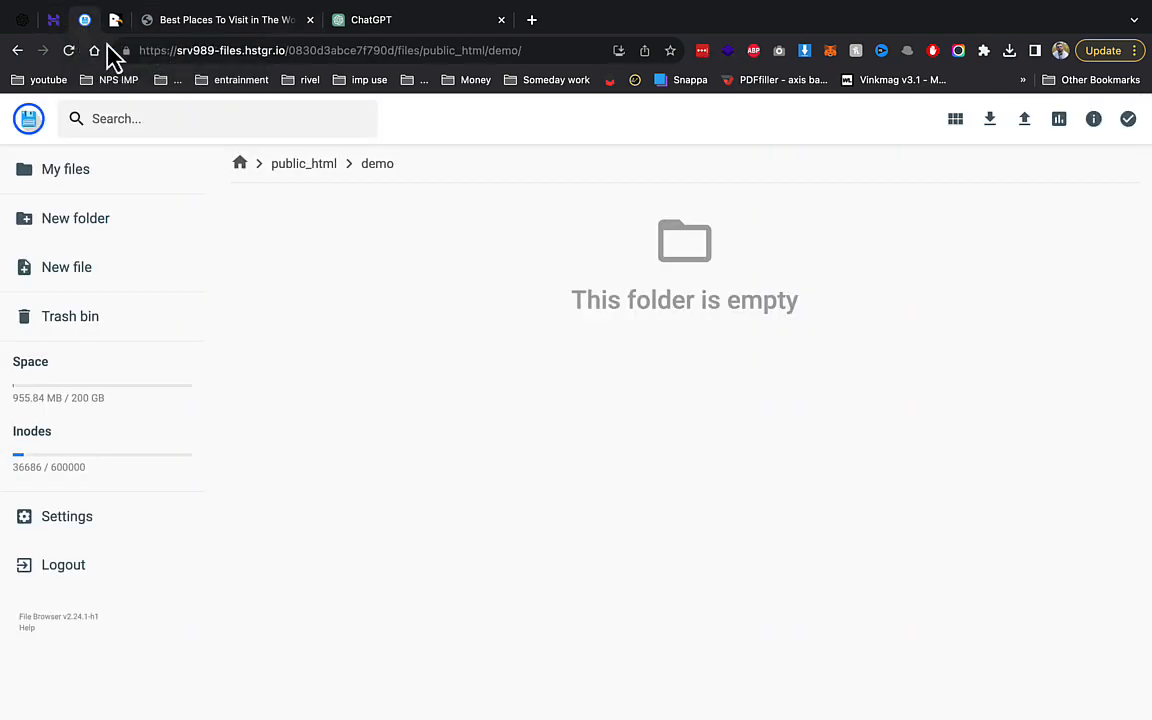
# Start uploading the script zip into public_html/demo and go to hPanel's new MySQL database form.
pyautogui.click(1025, 129)
pyautogui.click(489, 434)
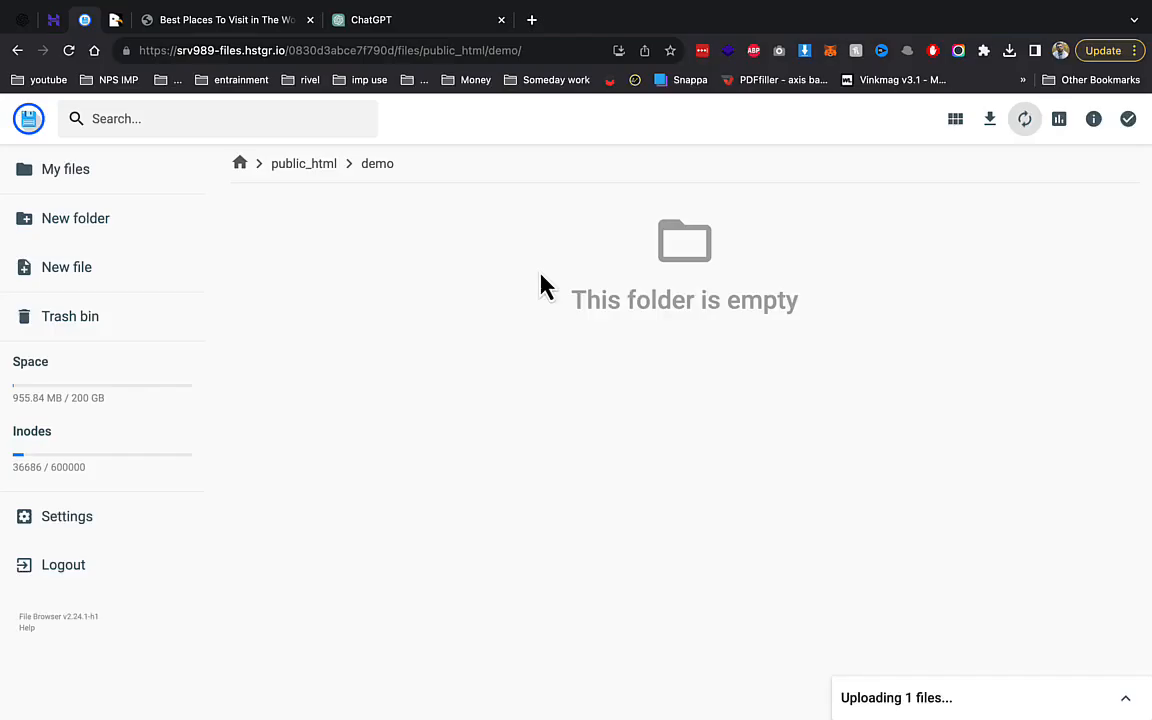
pyautogui.click(52, 30)
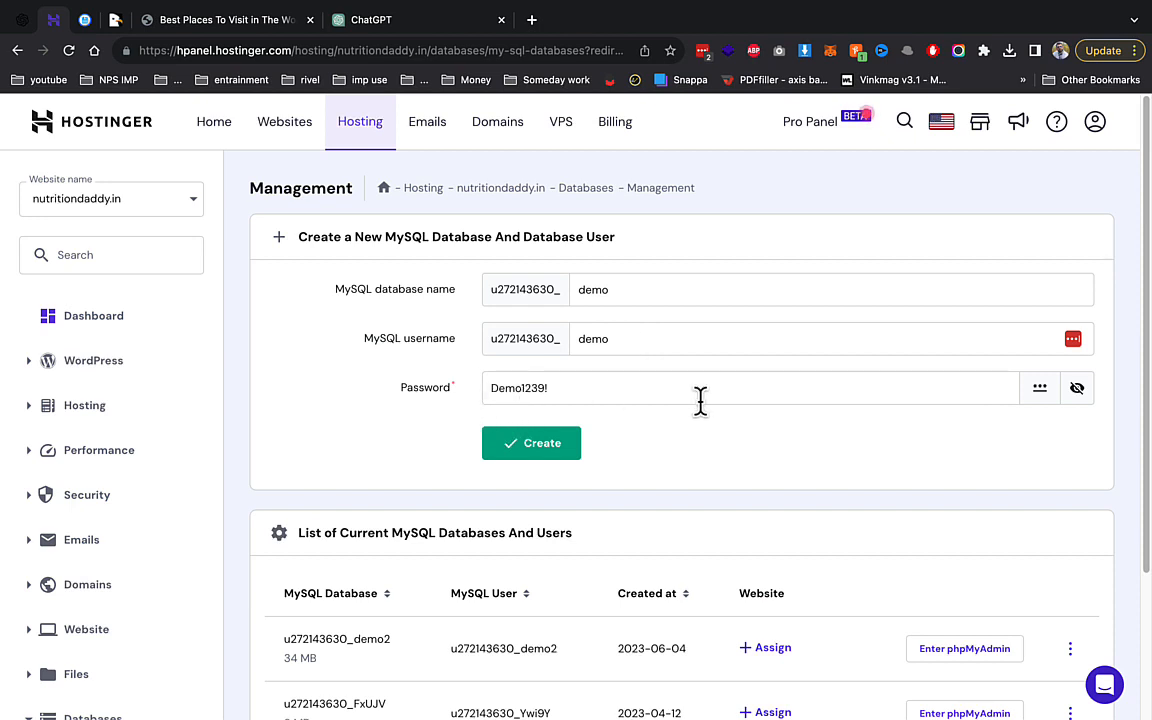
# Create the u272143630_demo MySQL database and user, then select its password value.
pyautogui.click(537, 443)
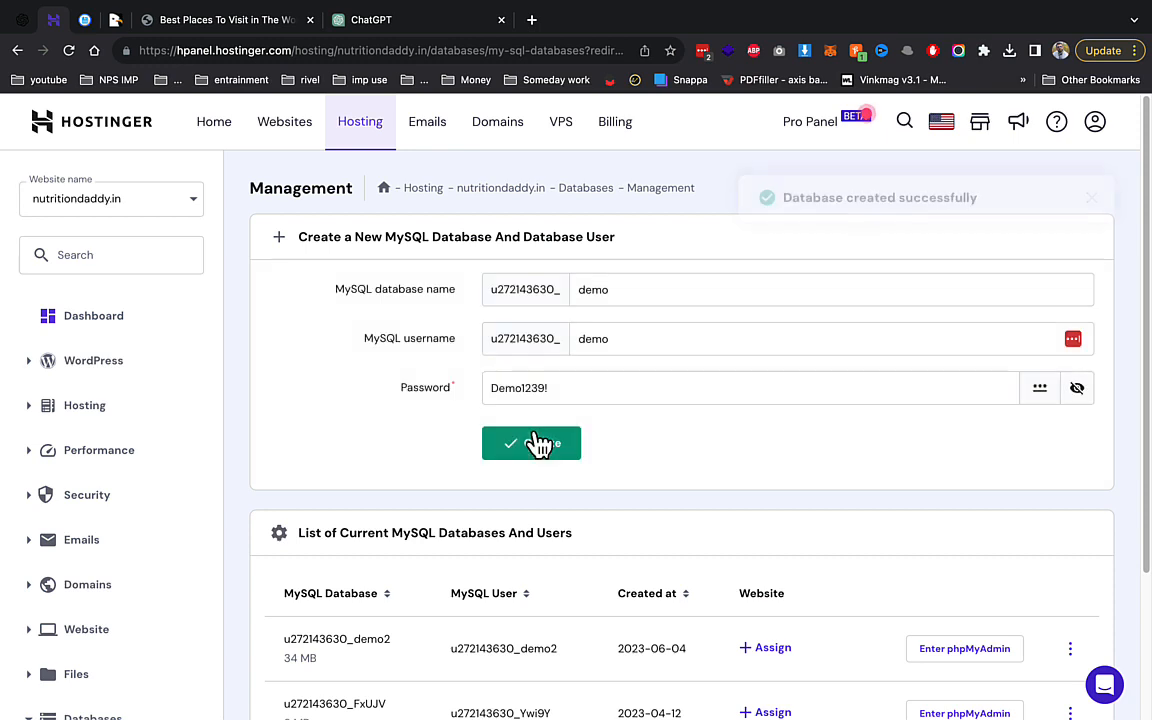
pyautogui.tripleClick(580, 380)
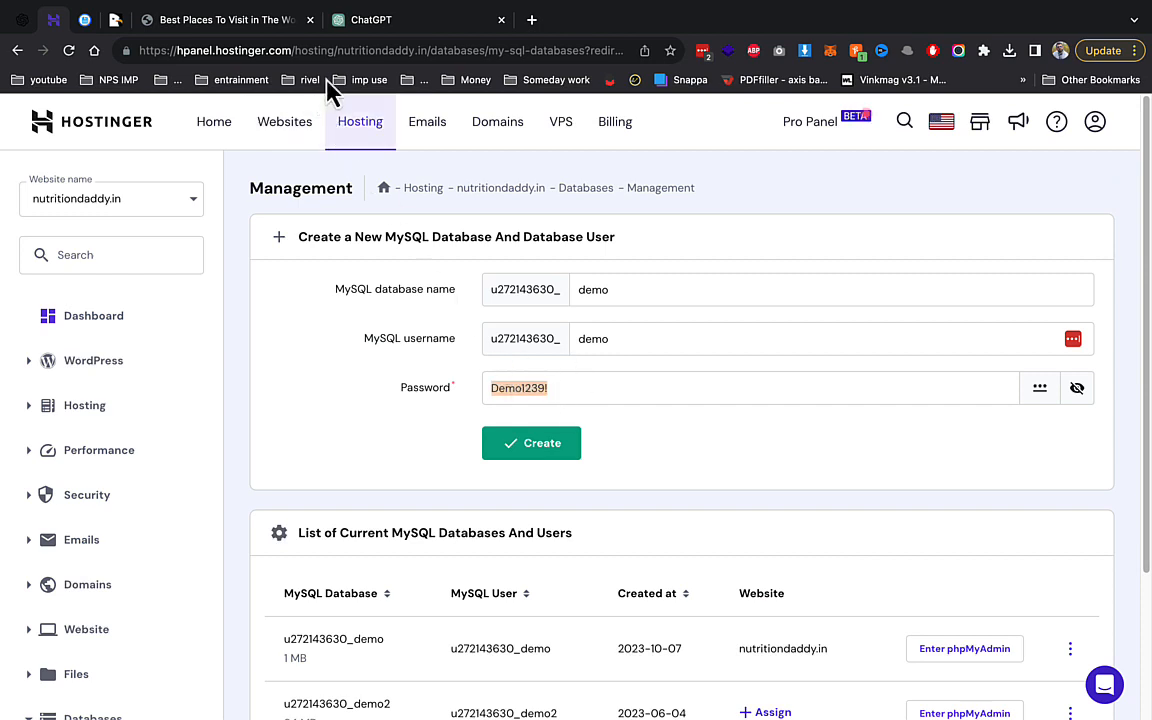
# Extract cmslooks.zip into the demo folder.
pyautogui.click(162, 22)
pyautogui.click(88, 22)
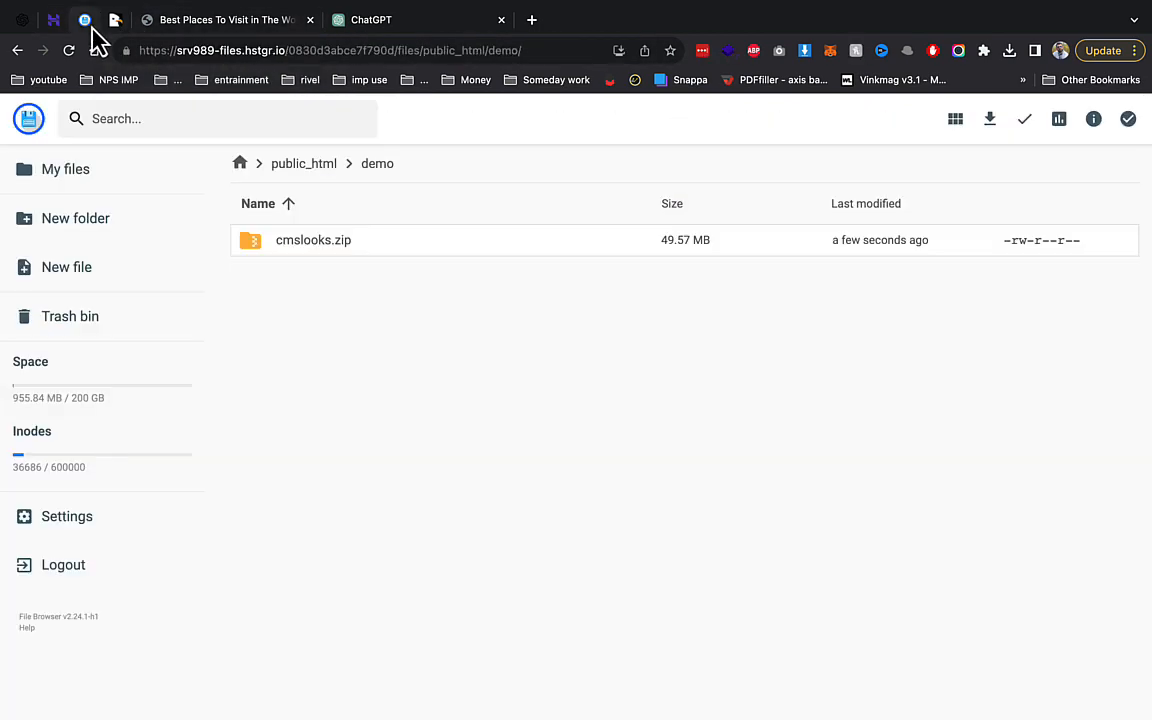
pyautogui.rightClick(340, 245)
pyautogui.click(416, 488)
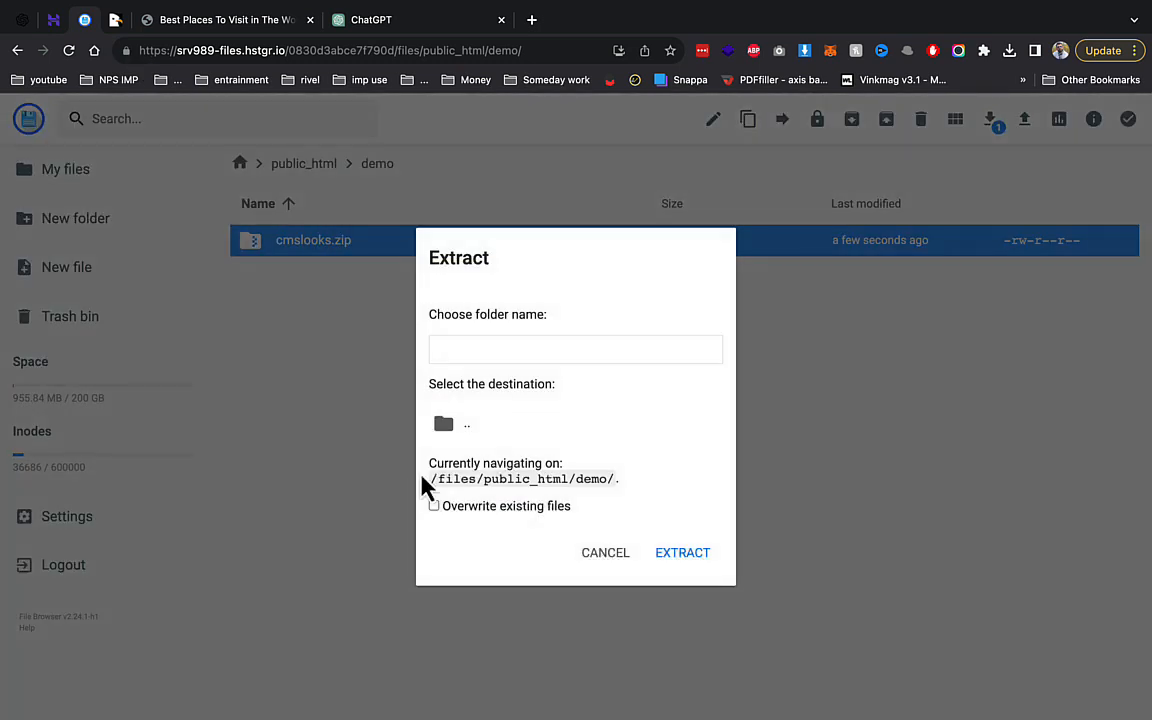
pyautogui.click(496, 355)
pyautogui.write('demo')
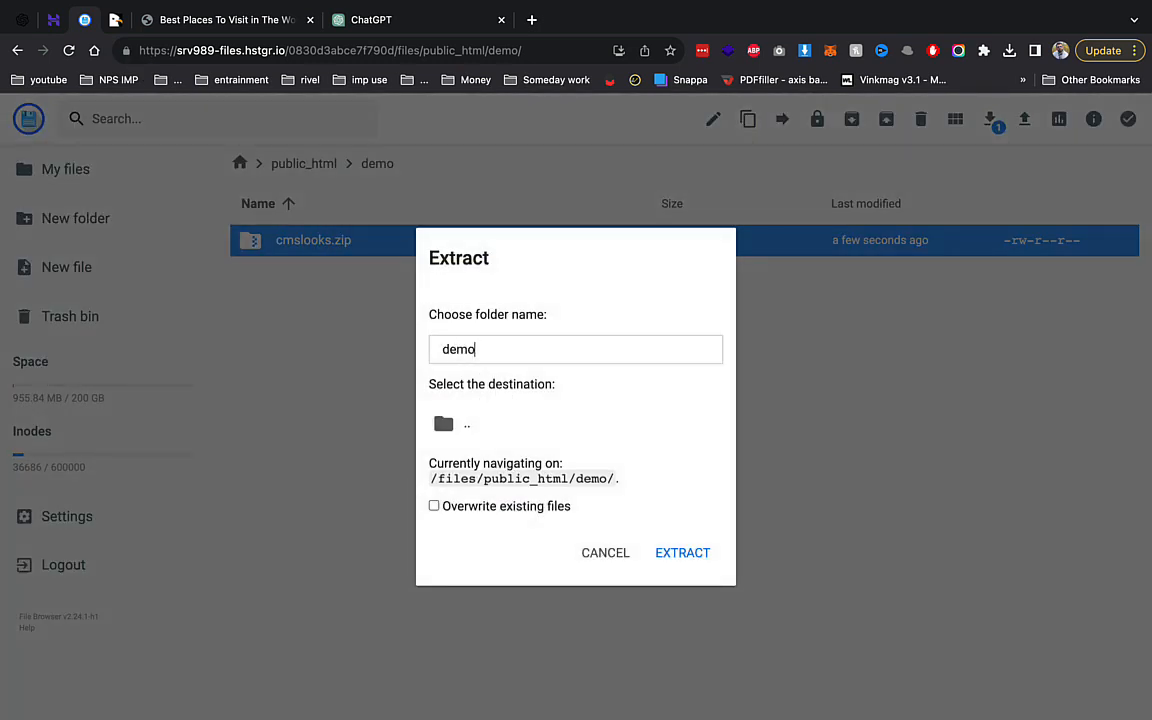
pyautogui.click(490, 424)
pyautogui.click(684, 560)
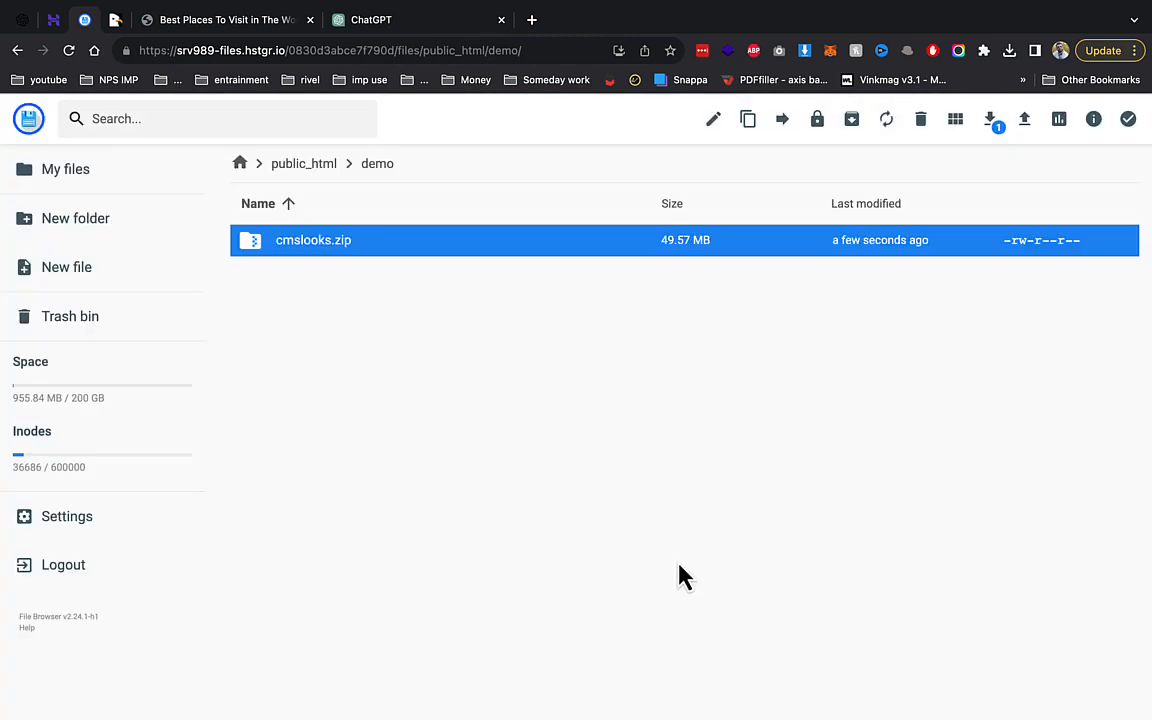
# Select all project files inside cmslooks/cmslooks and move them up into demo.
pyautogui.doubleClick(442, 238)
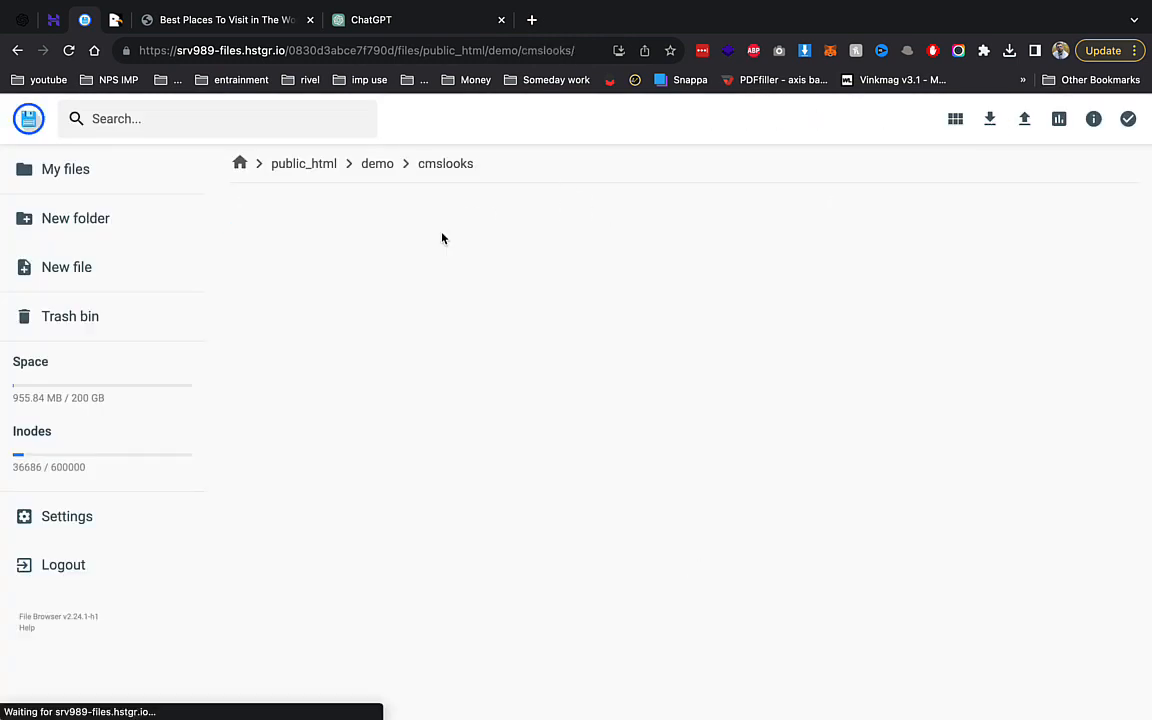
pyautogui.click(400, 248)
pyautogui.doubleClick(378, 273)
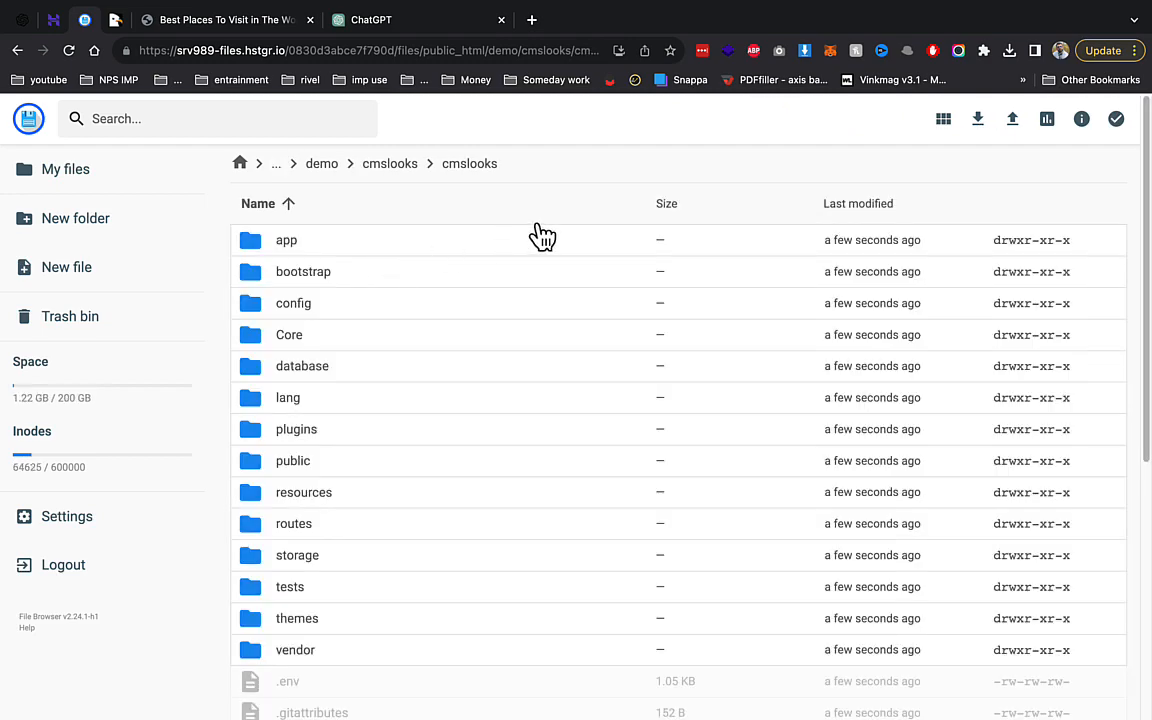
pyautogui.hotkey('ctrl', 'a')
pyautogui.click(841, 120)
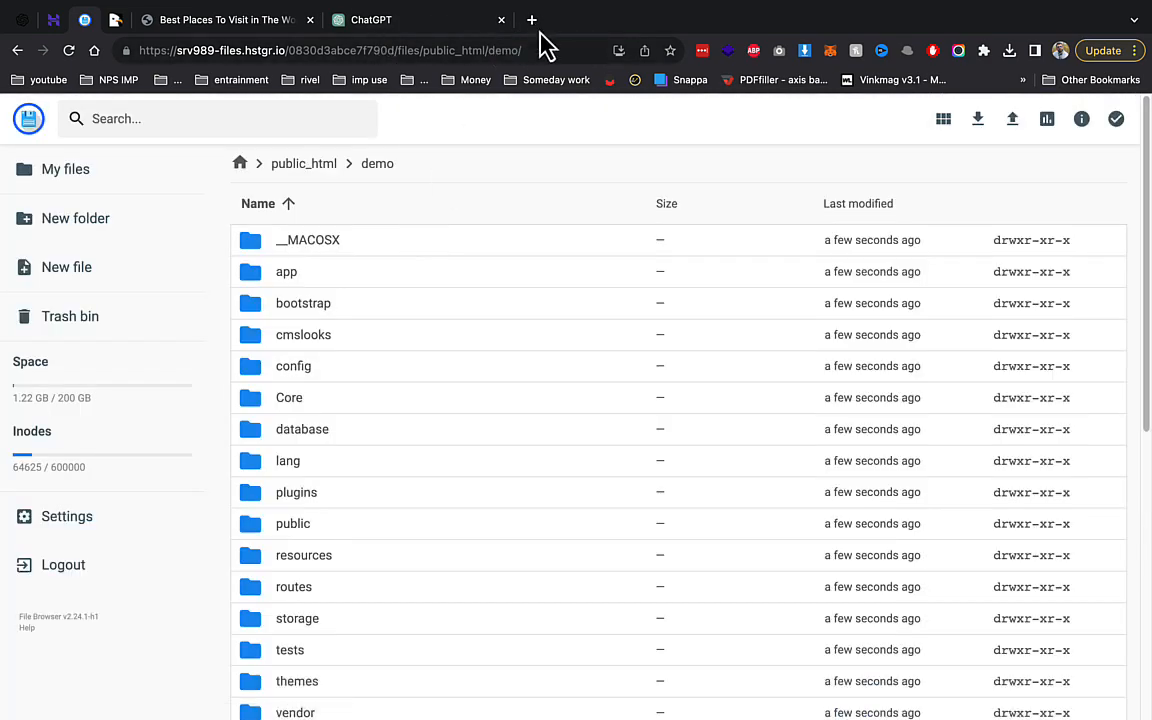
# Load the demo.nutritiondaddy.in installer in a new tab.
pyautogui.click(538, 28)
pyautogui.write('de')
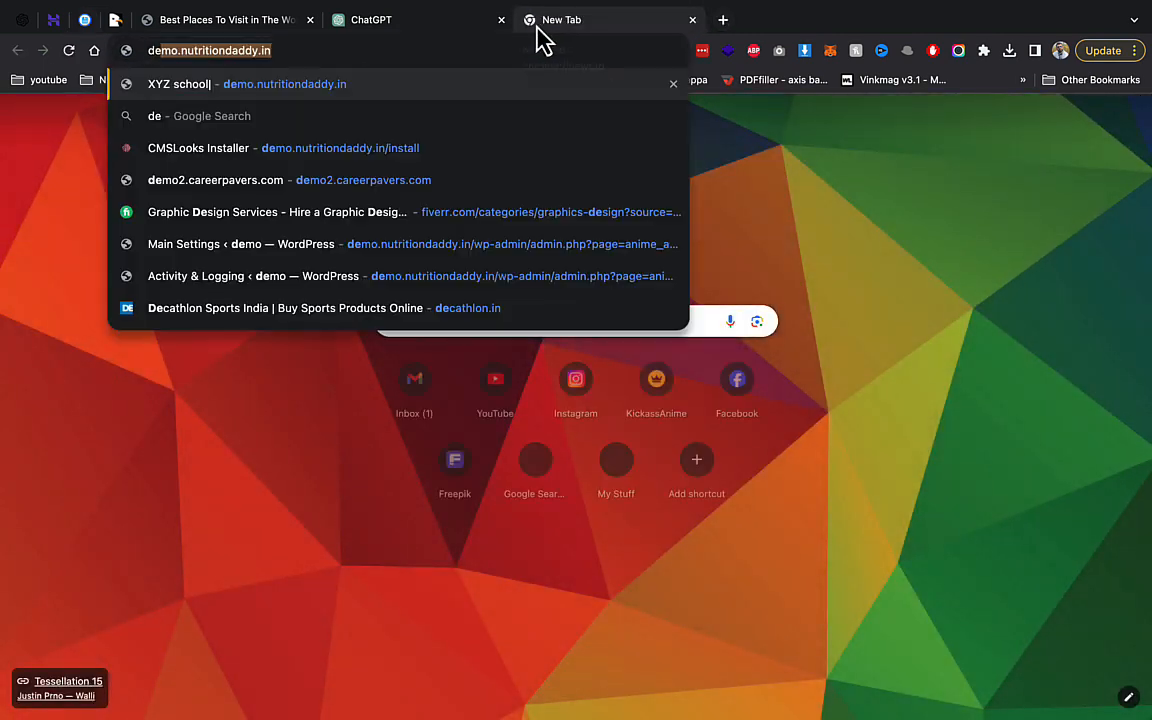
pyautogui.press('Return')
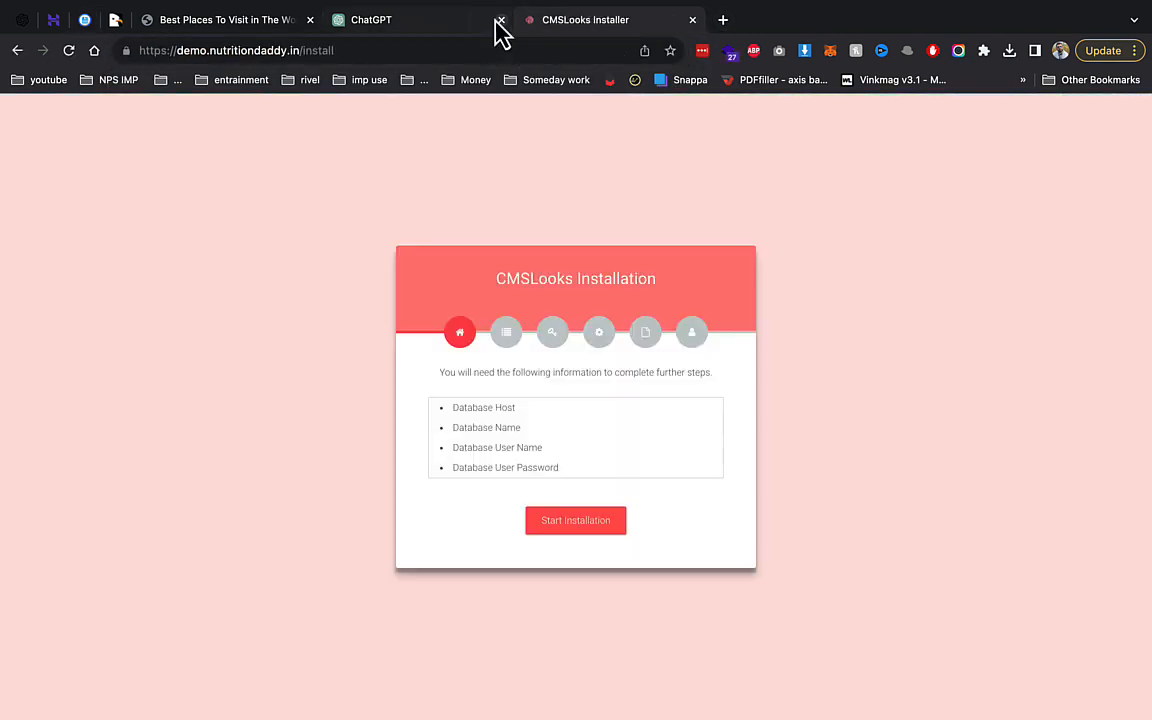
# Pass the server requirements and folder permissions checks and continue to database configuration.
pyautogui.click(610, 527)
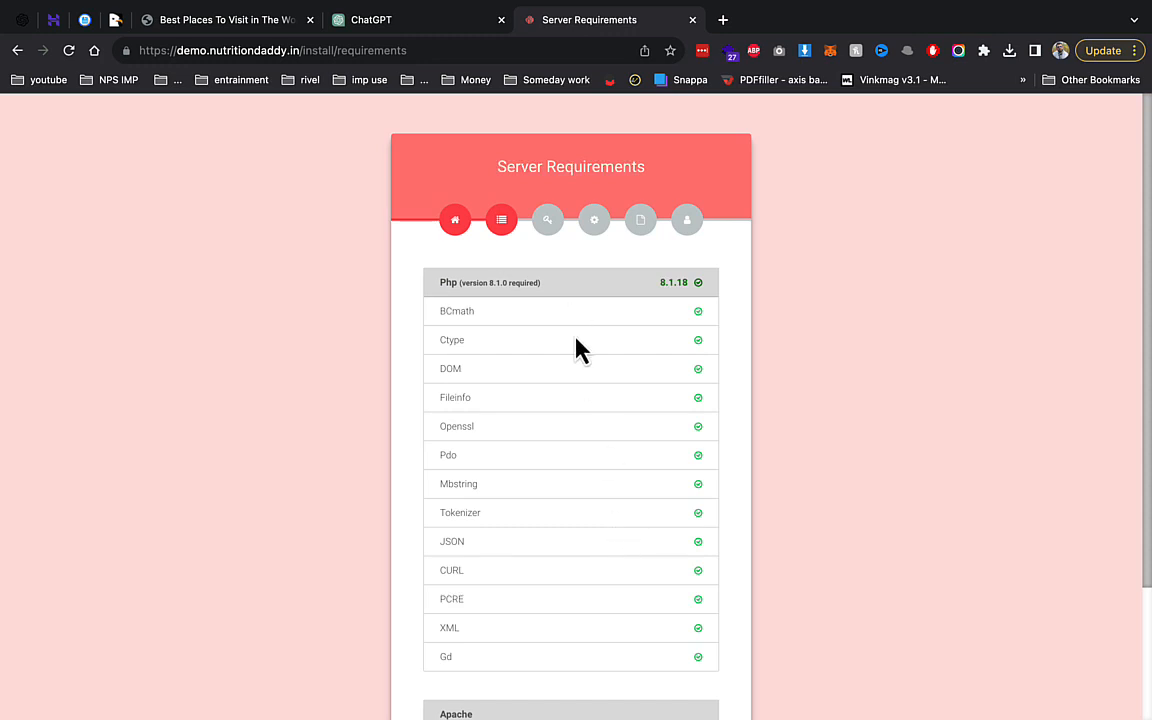
pyautogui.scroll(-3, 637, 527)
pyautogui.click(620, 645)
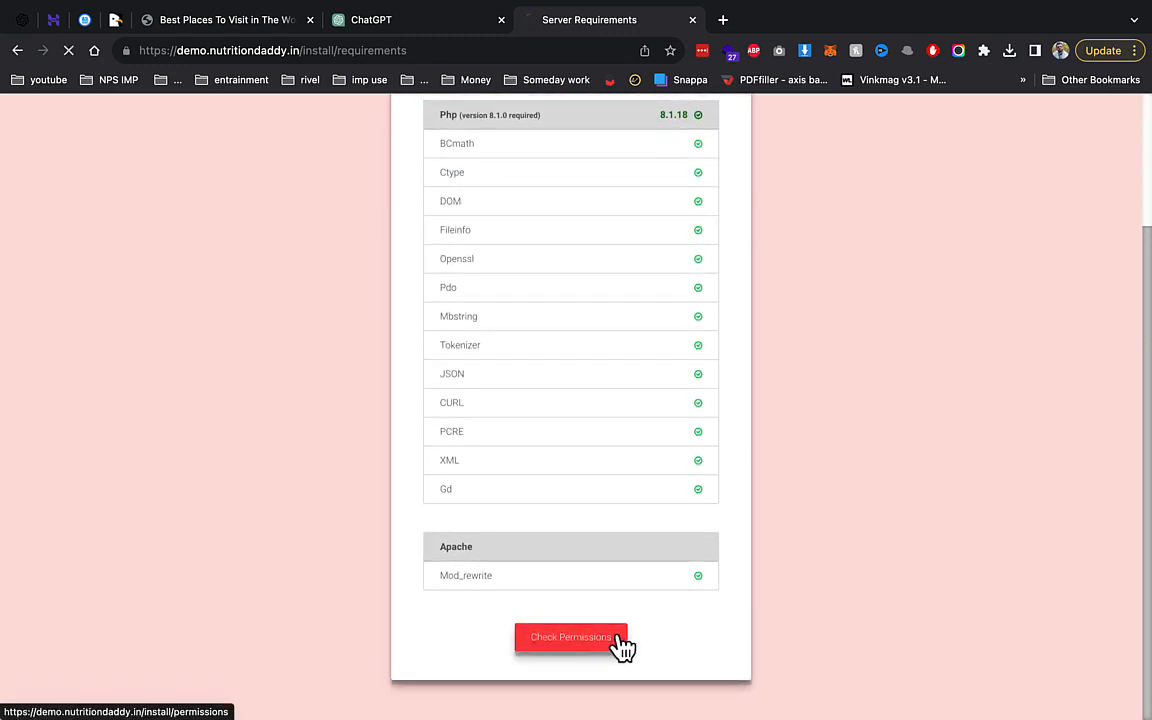
pyautogui.click(607, 592)
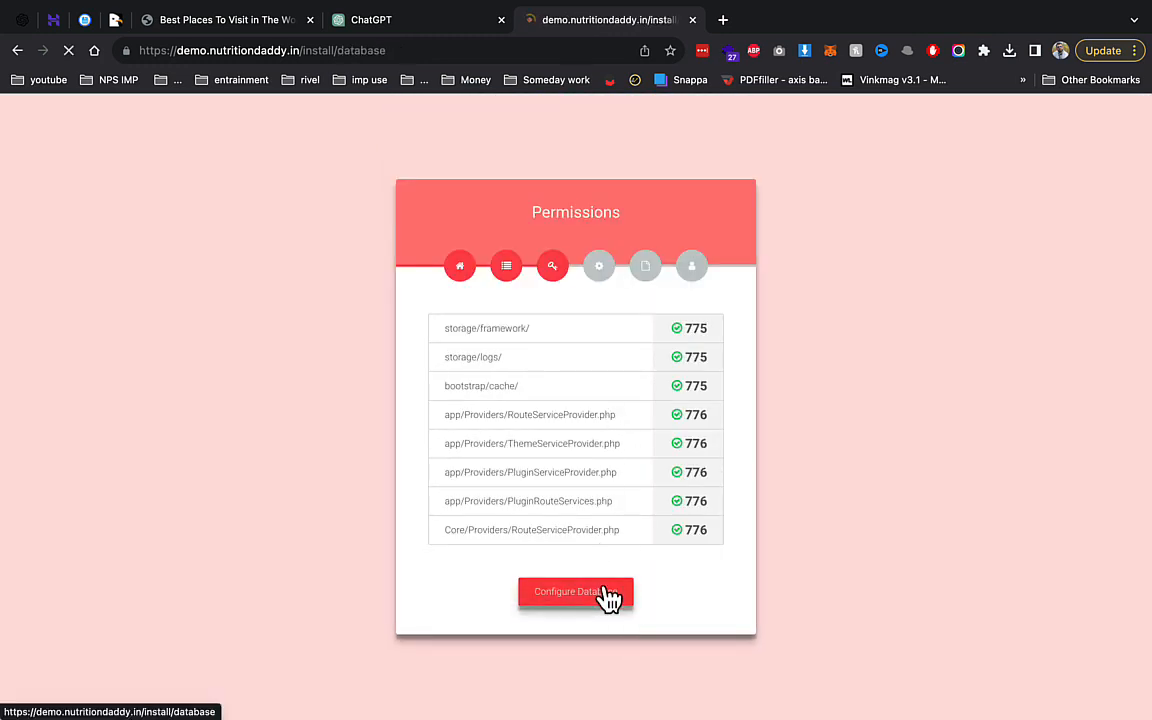
# Set the host to localhost and fill database name and username with the demo database name.
pyautogui.click(517, 350)
pyautogui.click(543, 391)
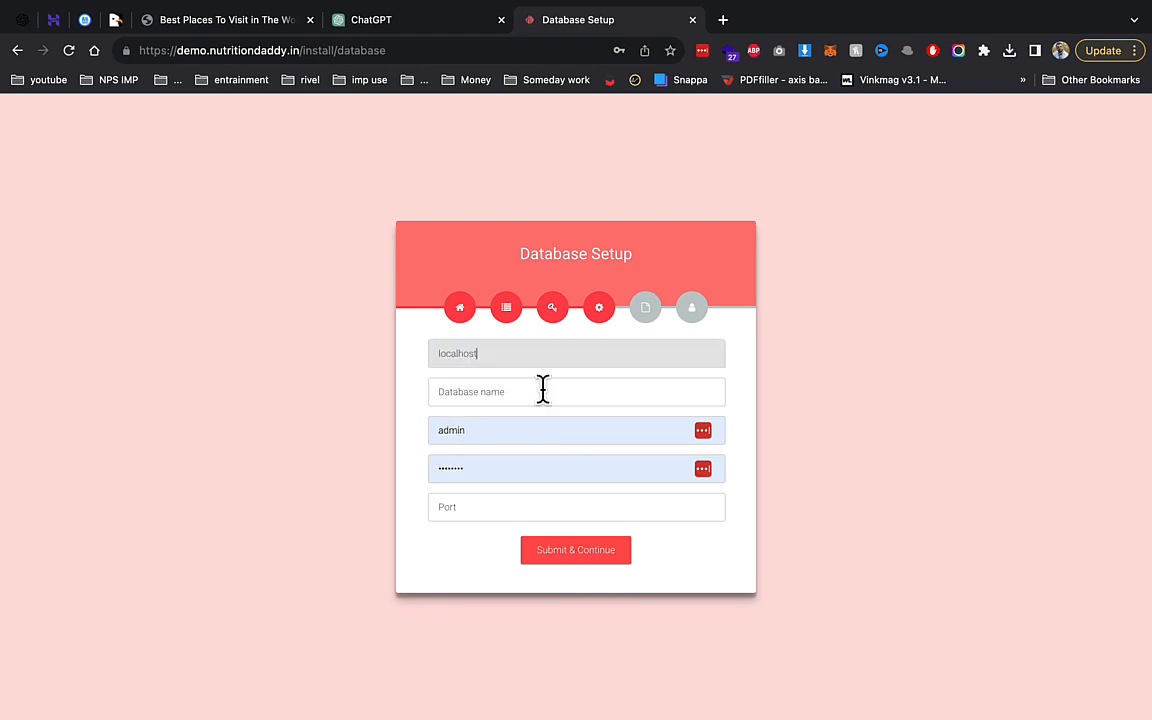
pyautogui.click(535, 390)
pyautogui.click(592, 489)
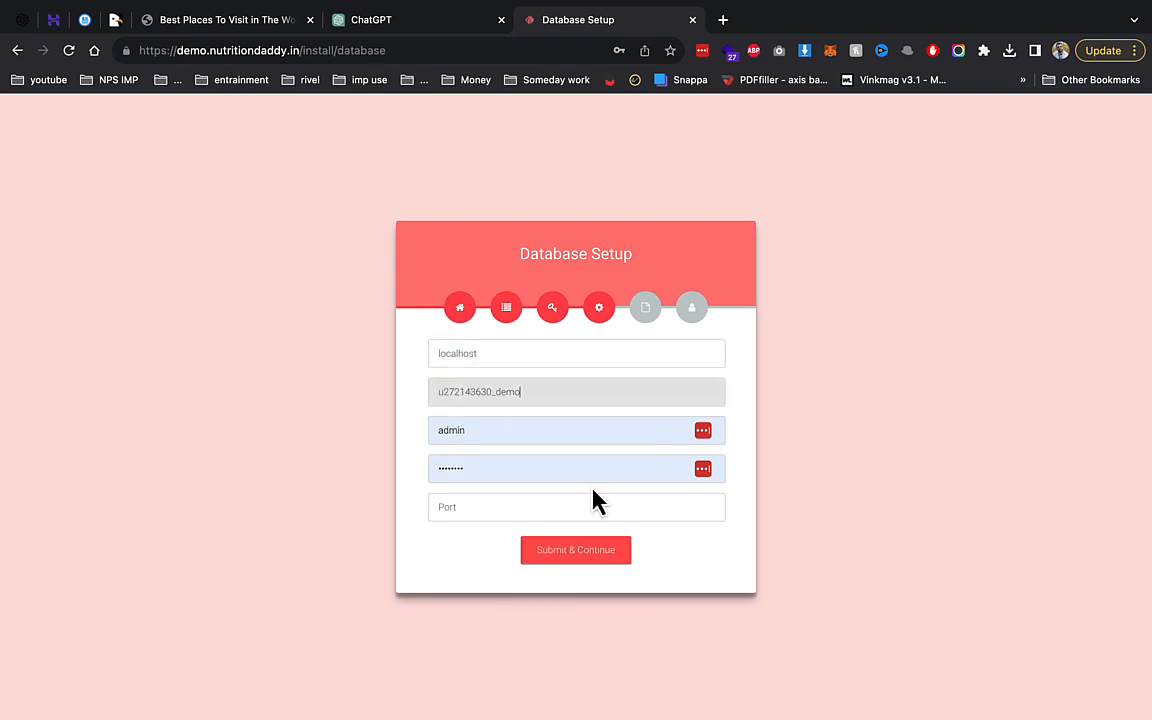
pyautogui.click(537, 391)
pyautogui.doubleClick(537, 391)
pyautogui.hotkey('ctrl', 'c')
pyautogui.click(465, 424)
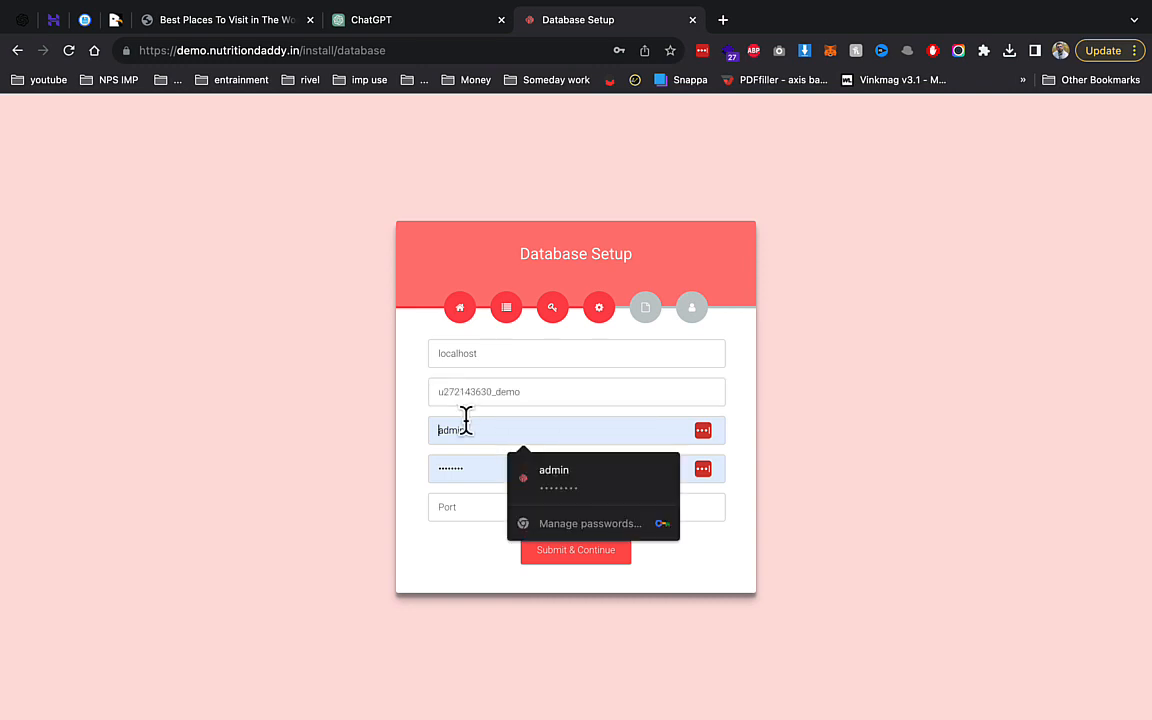
pyautogui.hotkey('ctrl', 'v')
# Enter the database password, set port 3306, and submit the connection details.
pyautogui.click(477, 462)
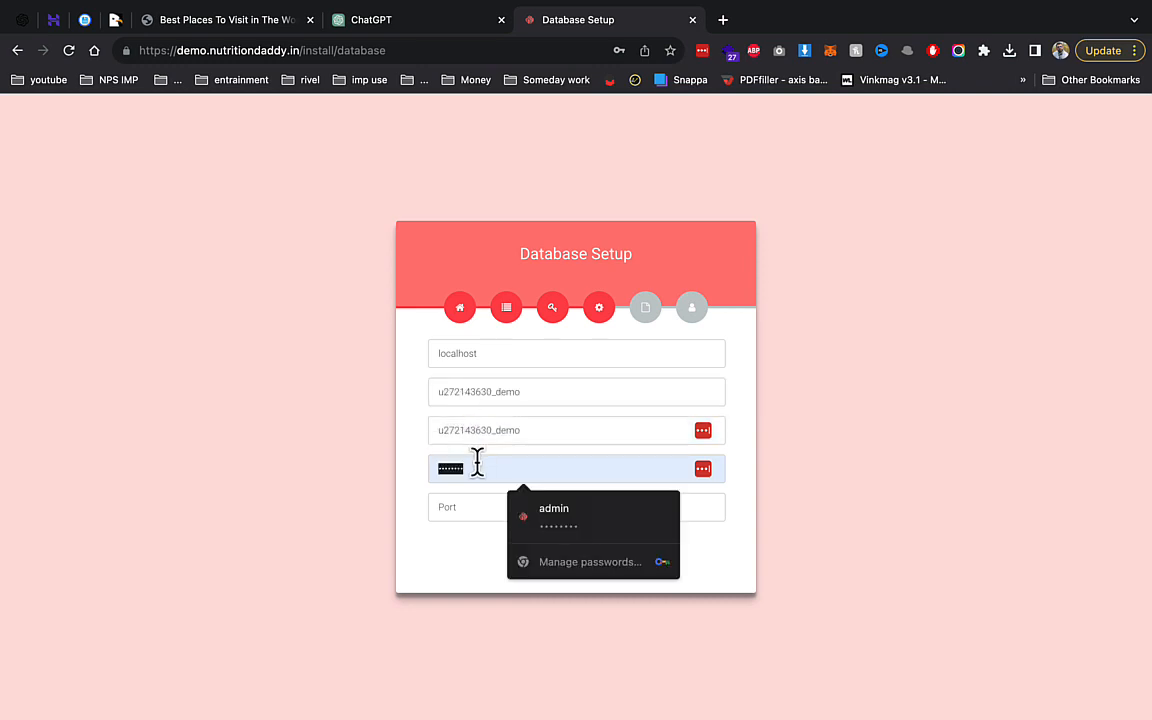
pyautogui.write('•••')
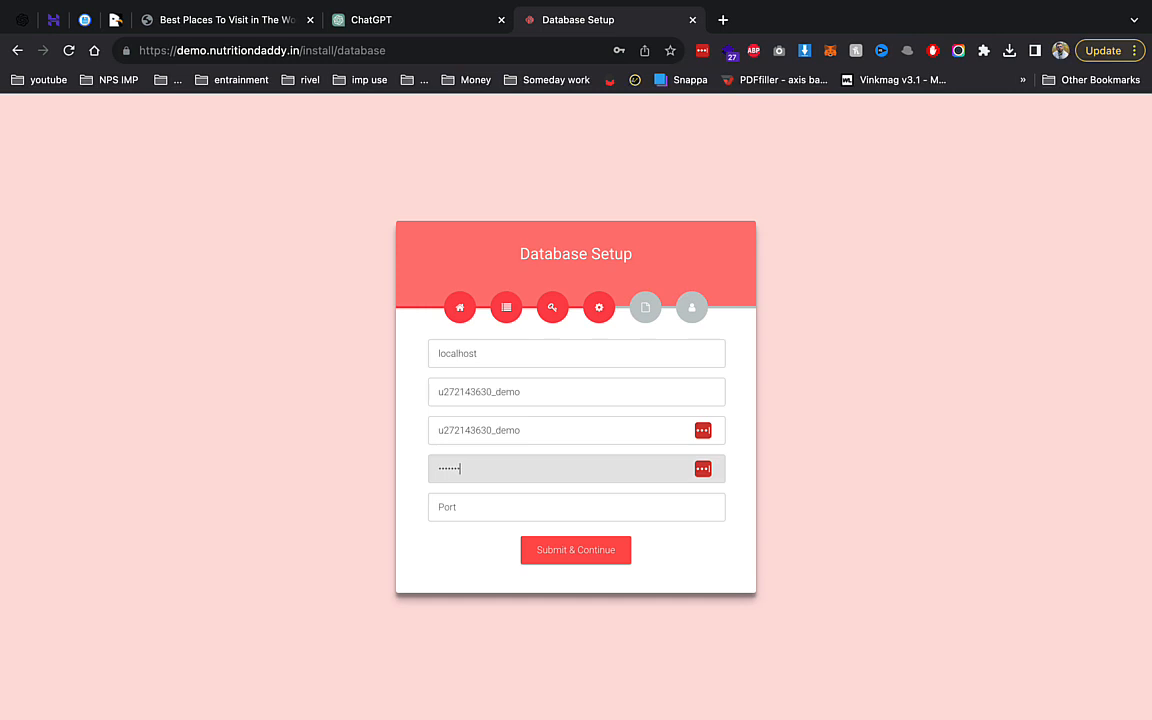
pyautogui.press('Tab')
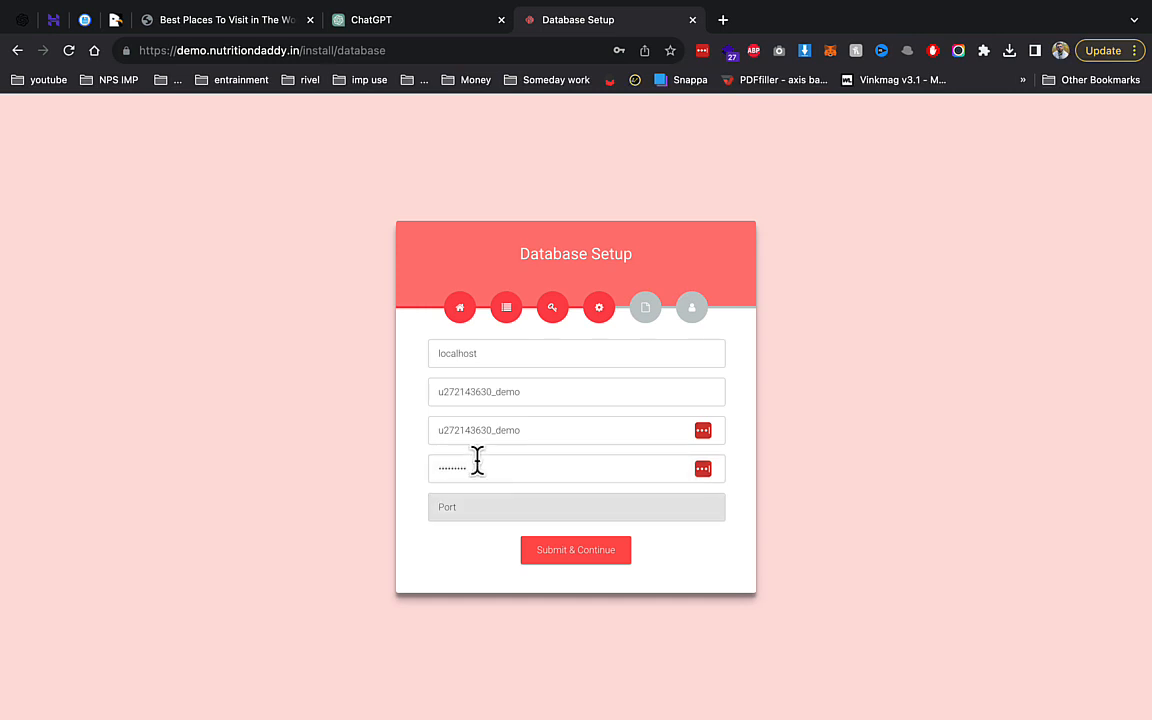
pyautogui.click(465, 507)
pyautogui.click(518, 545)
pyautogui.click(540, 551)
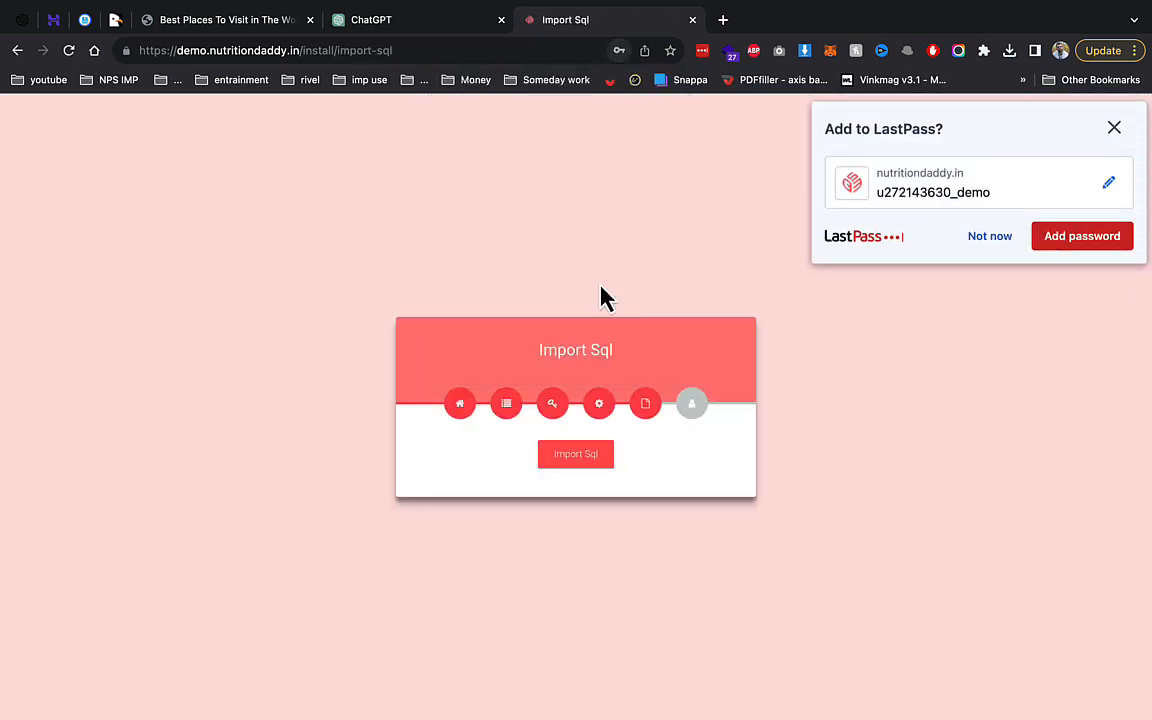
# Import the SQL database and register the blog admin with system name, email and password.
pyautogui.click(965, 243)
pyautogui.click(590, 458)
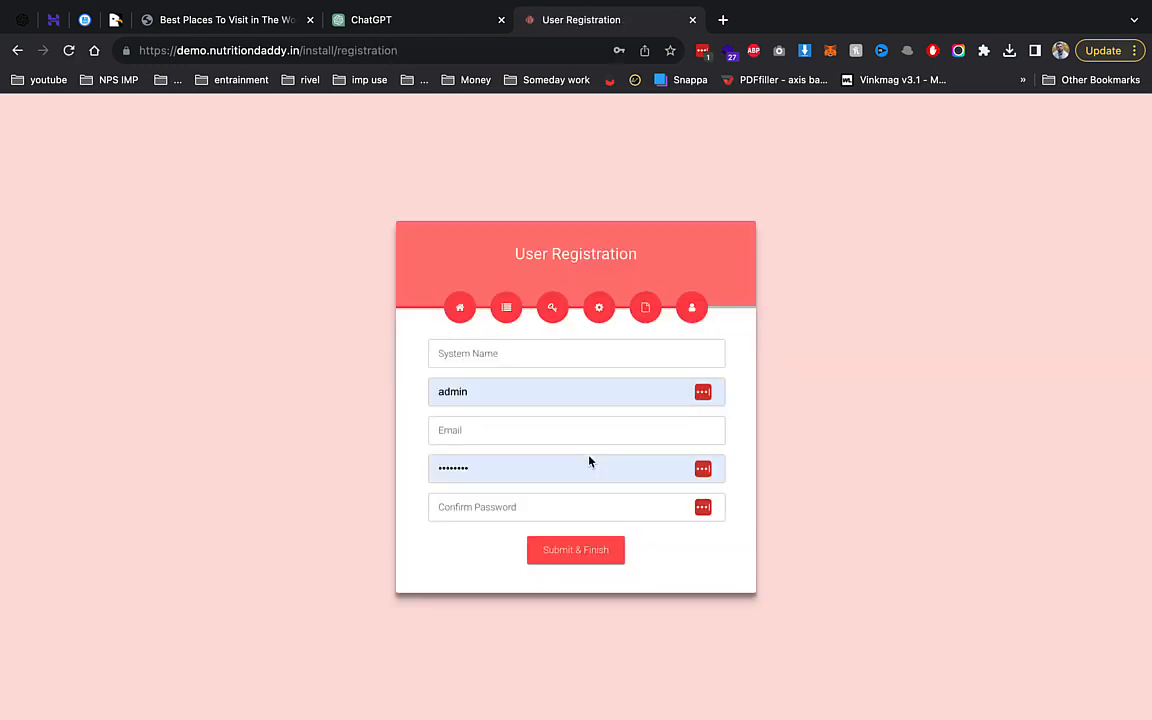
pyautogui.click(529, 357)
pyautogui.write('blog')
pyautogui.press('Tab')
pyautogui.press('Tab')
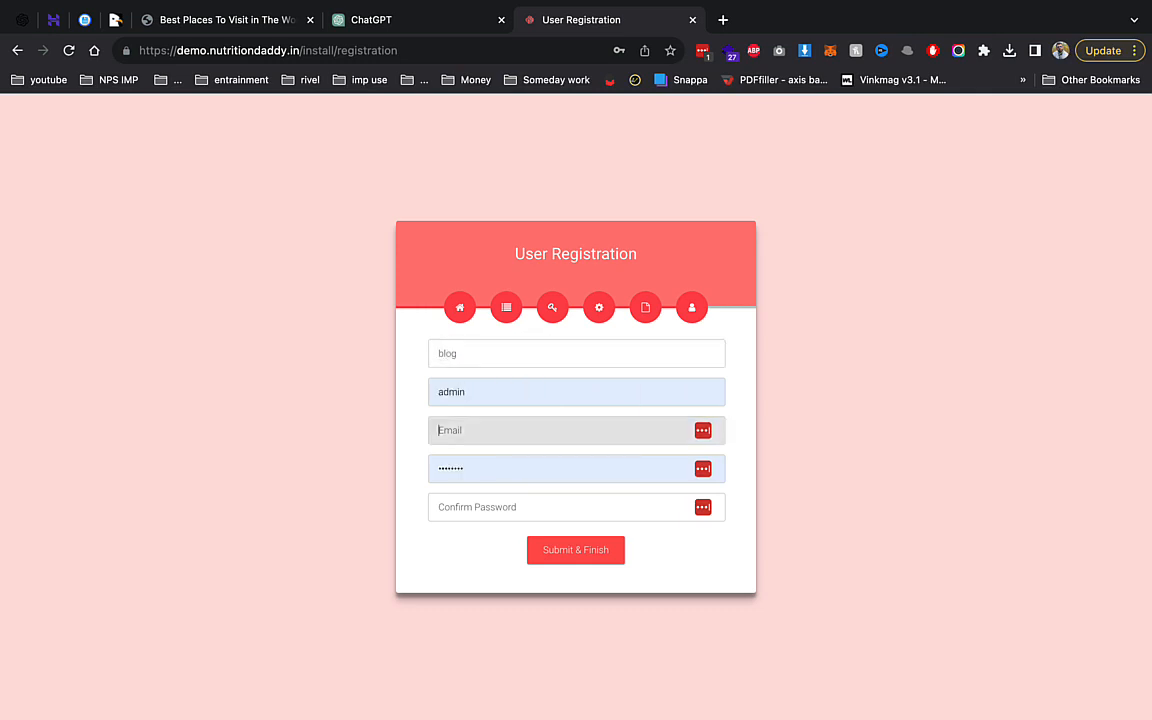
pyautogui.write('demo')
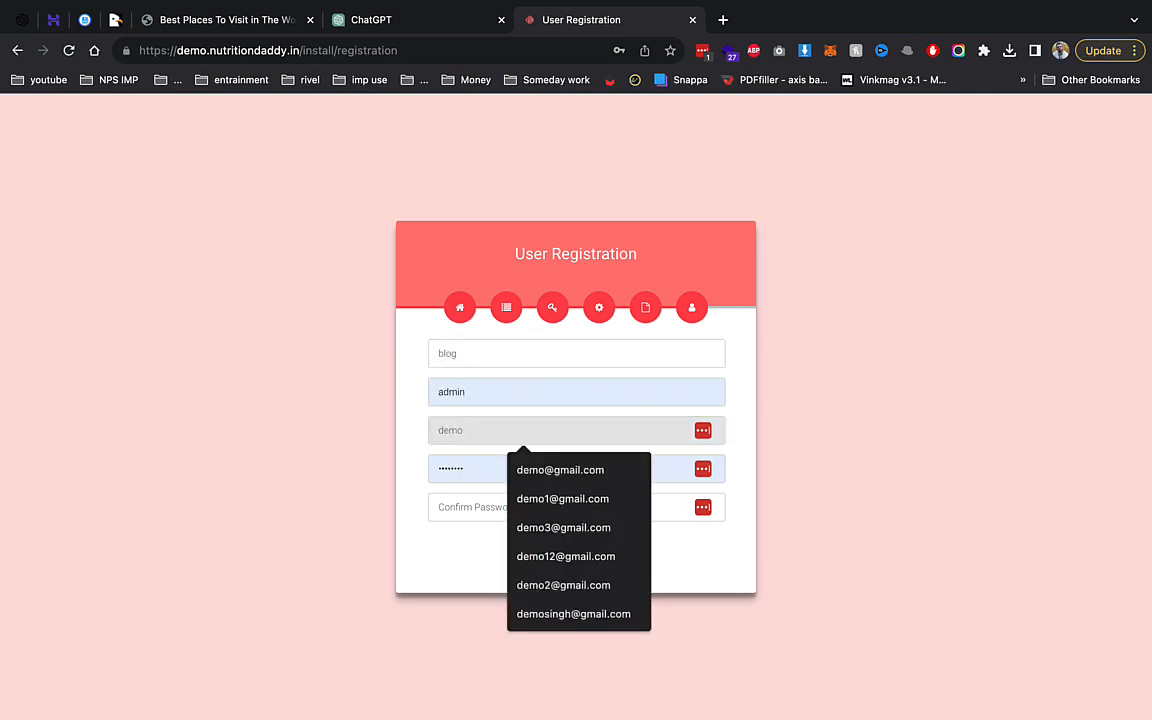
pyautogui.press('Down')
pyautogui.press('Return')
pyautogui.press('Tab')
pyautogui.write('••••')
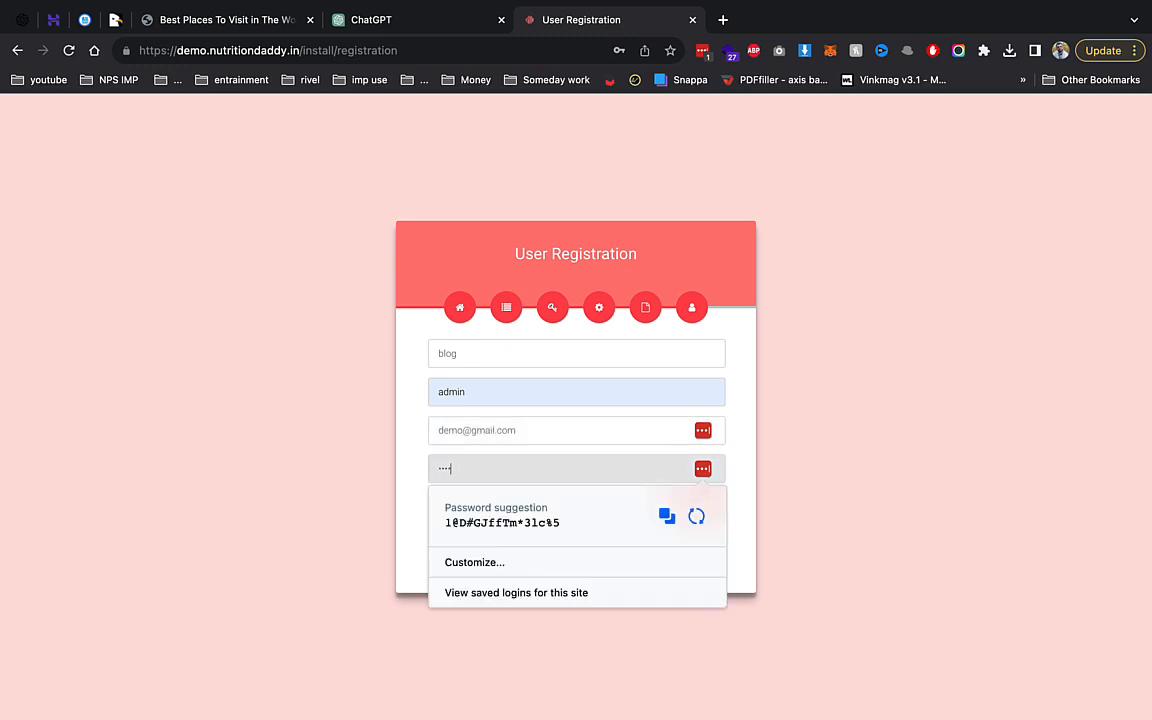
pyautogui.doubleClick(508, 437)
pyautogui.press('super+c')
pyautogui.click(512, 503)
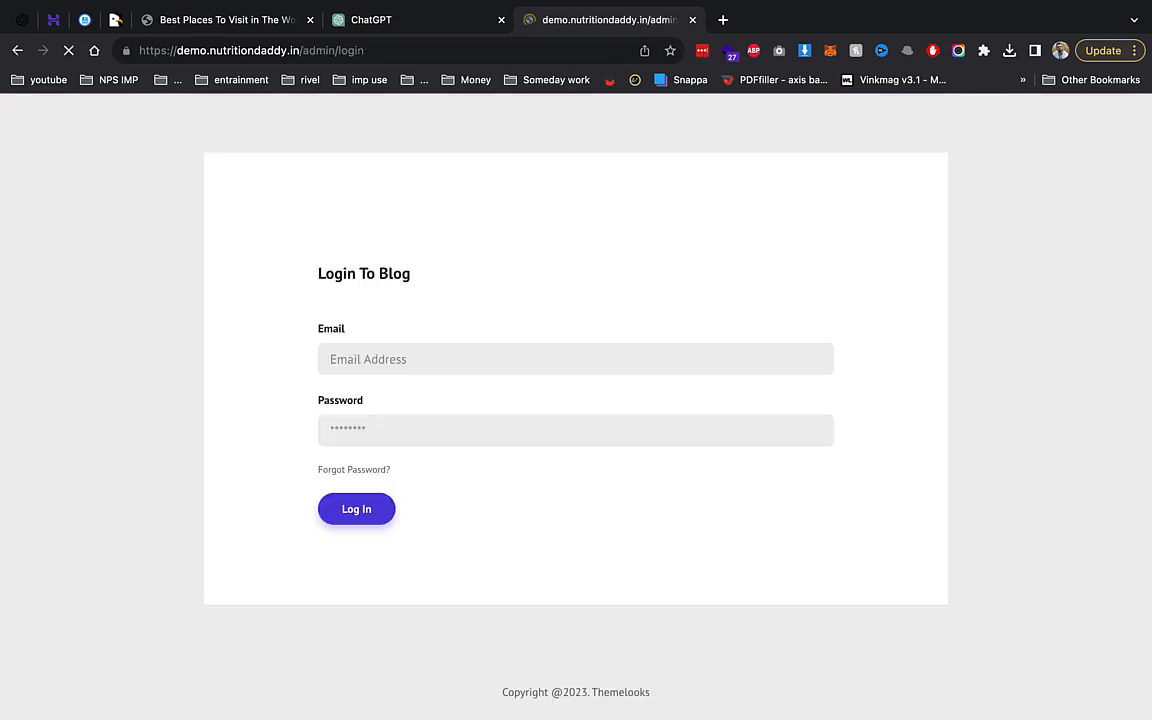
# Paste the admin email into the Login To Blog form.
pyautogui.click(995, 243)
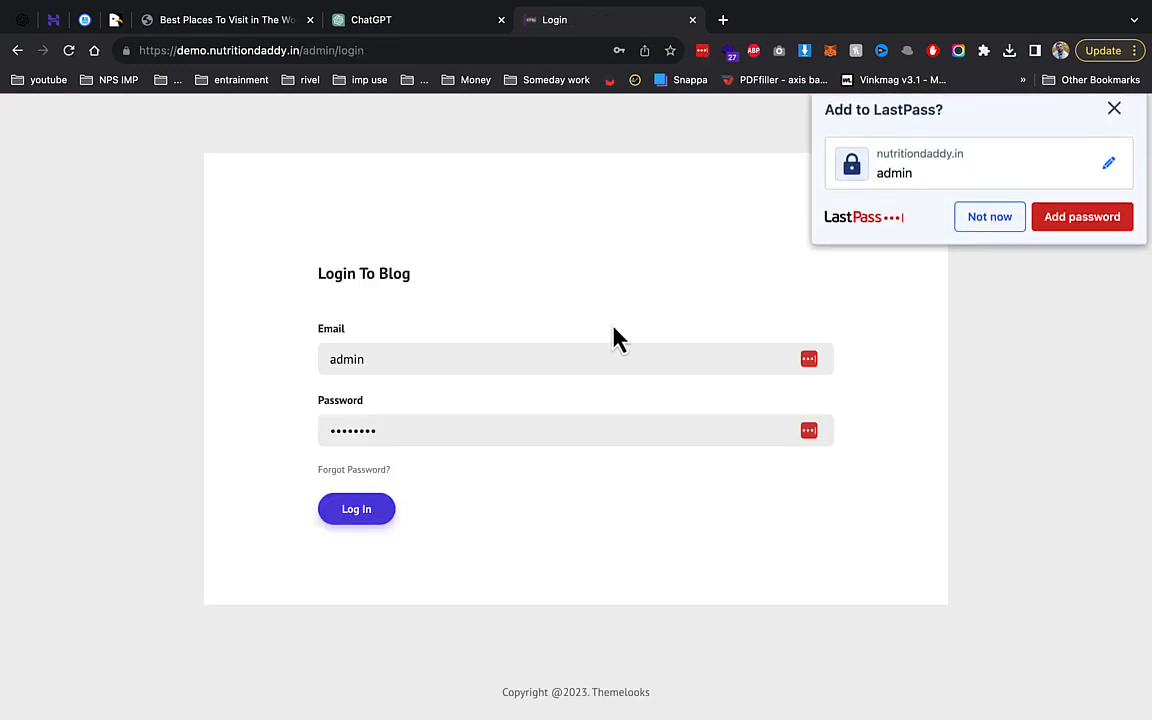
pyautogui.doubleClick(608, 360)
pyautogui.press('super+v')
pyautogui.press('Tab')
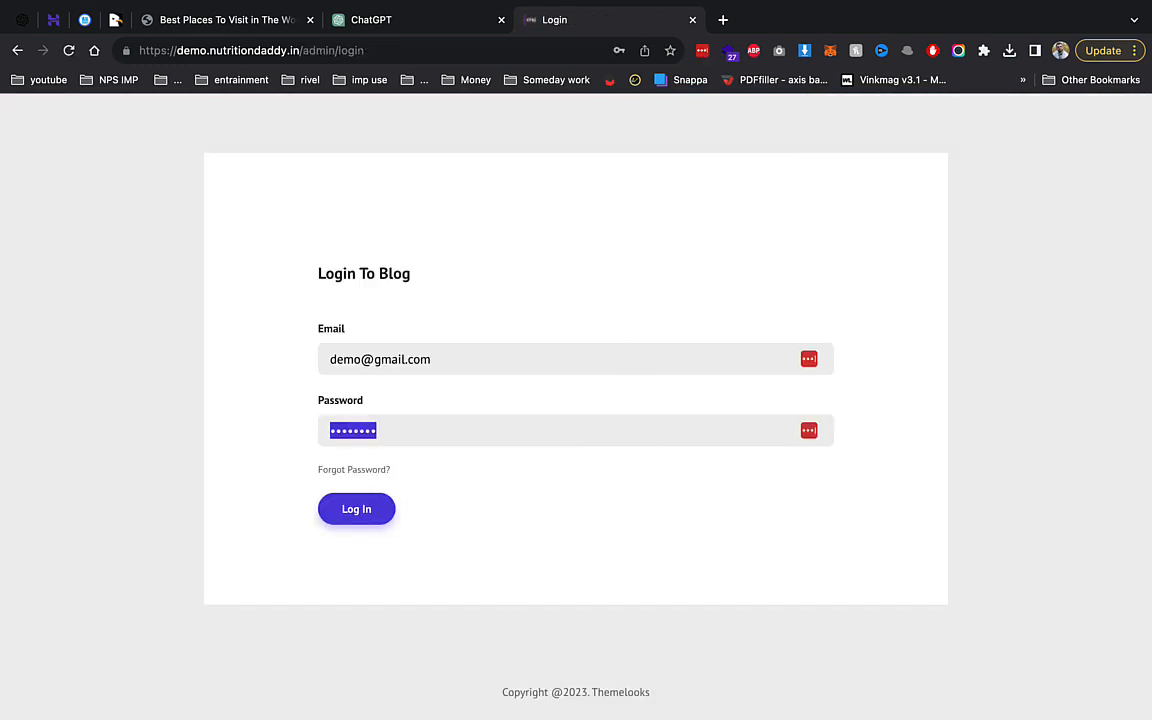
# Enter the admin password and log in to the blog.
pyautogui.write('123')
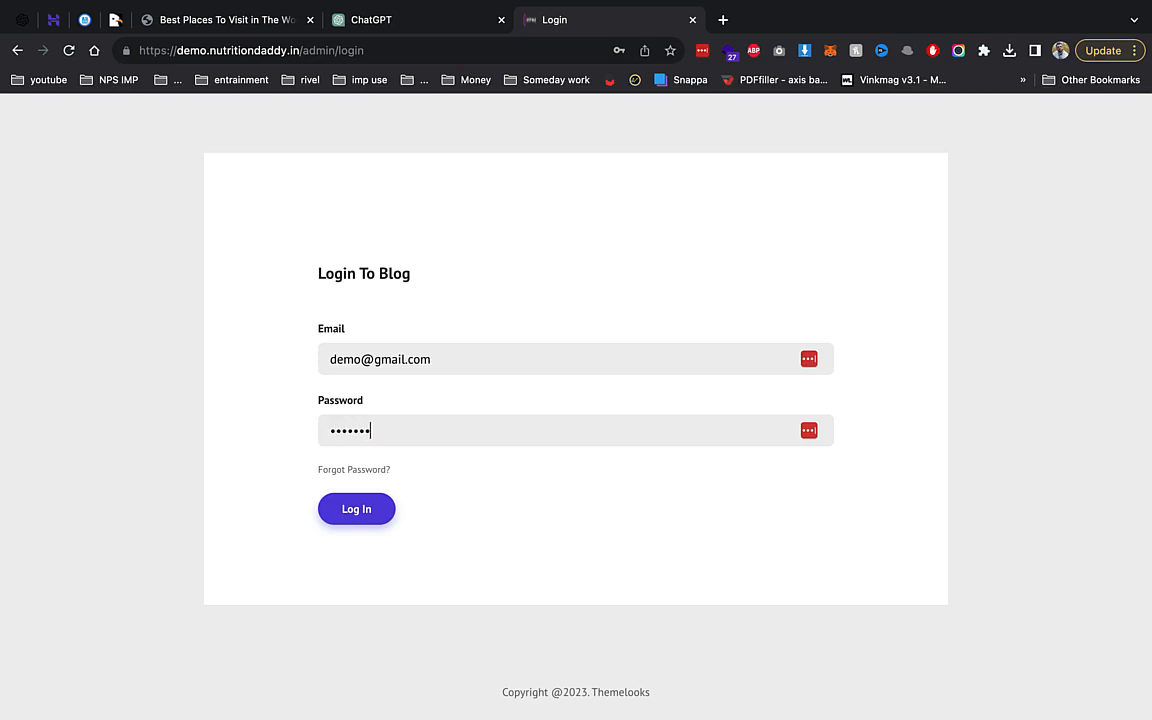
pyautogui.press('Return')
pyautogui.click(975, 240)
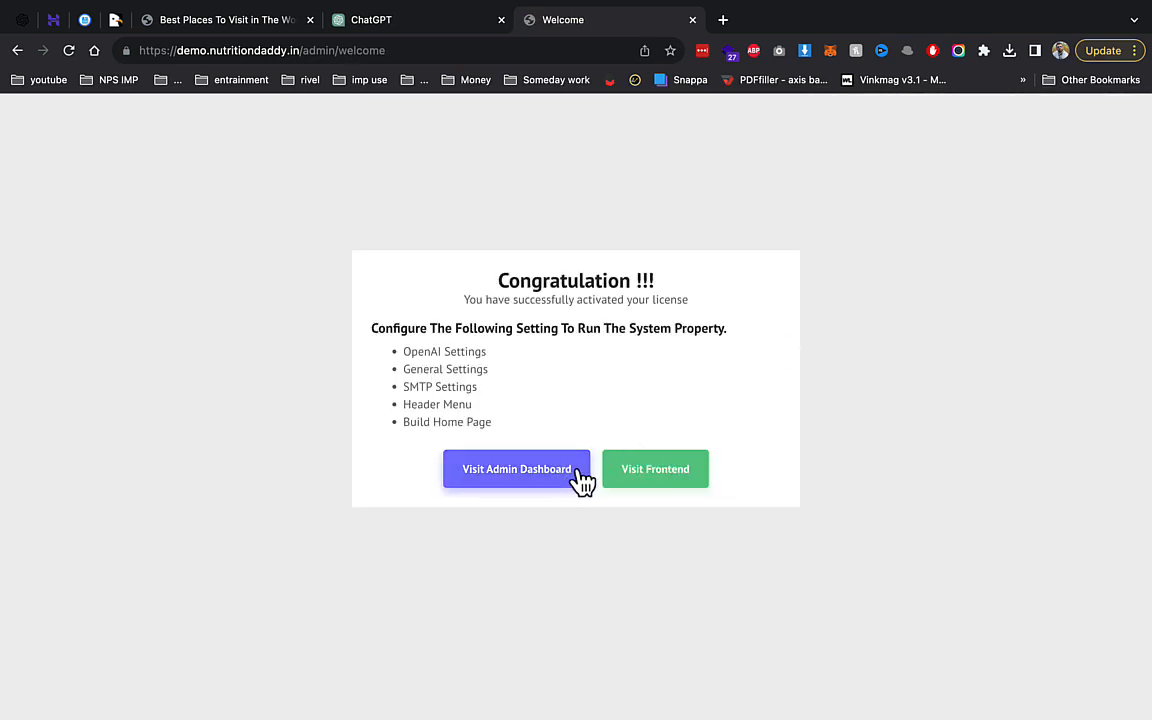
# Open the blog frontend in a new tab and go to the admin dashboard.
pyautogui.rightClick(673, 469)
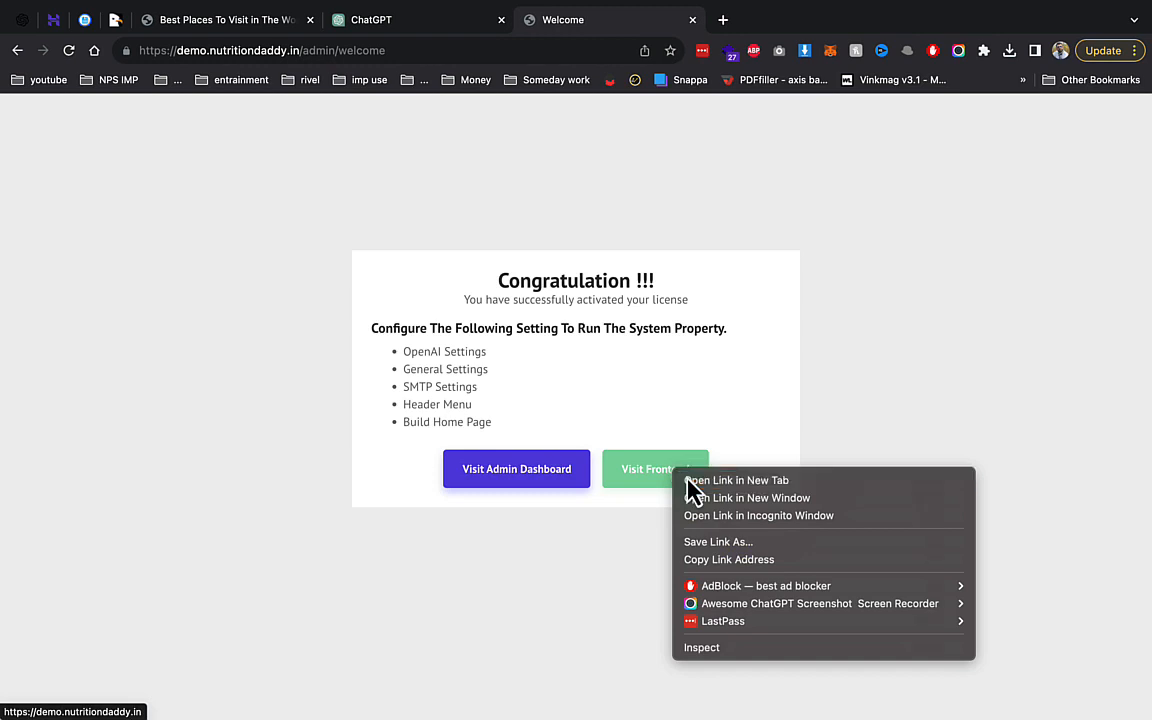
pyautogui.click(700, 480)
pyautogui.click(540, 468)
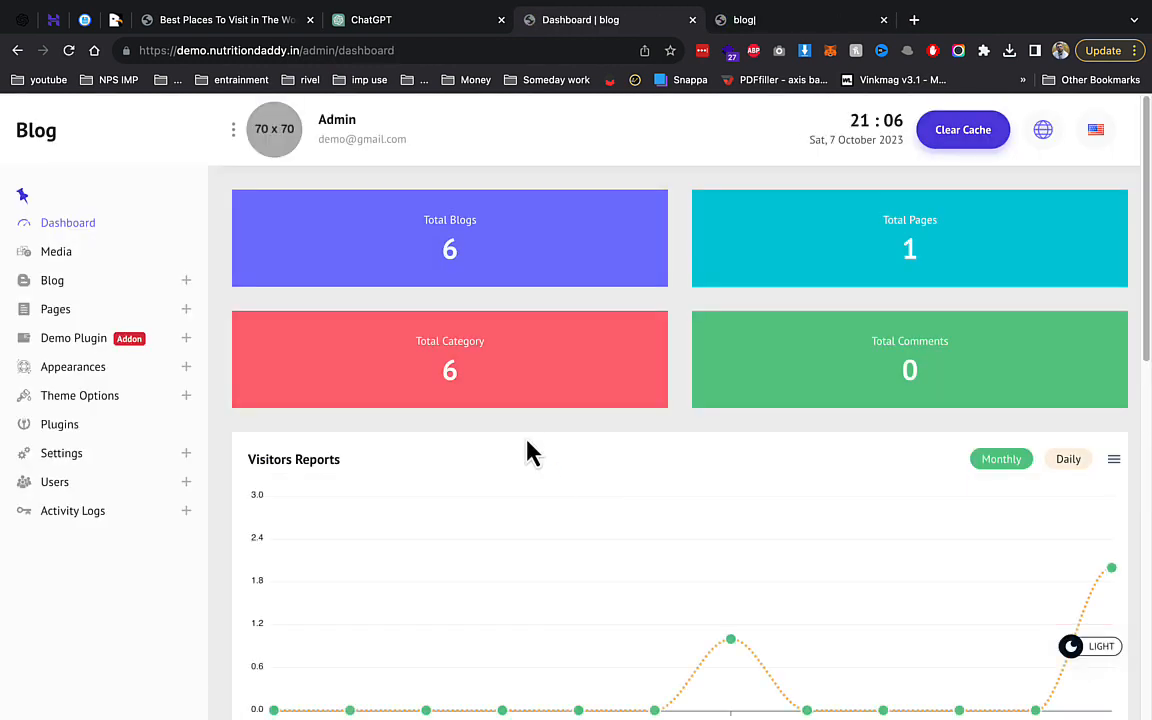
pyautogui.click(762, 30)
pyautogui.scroll(-5, 797, 512)
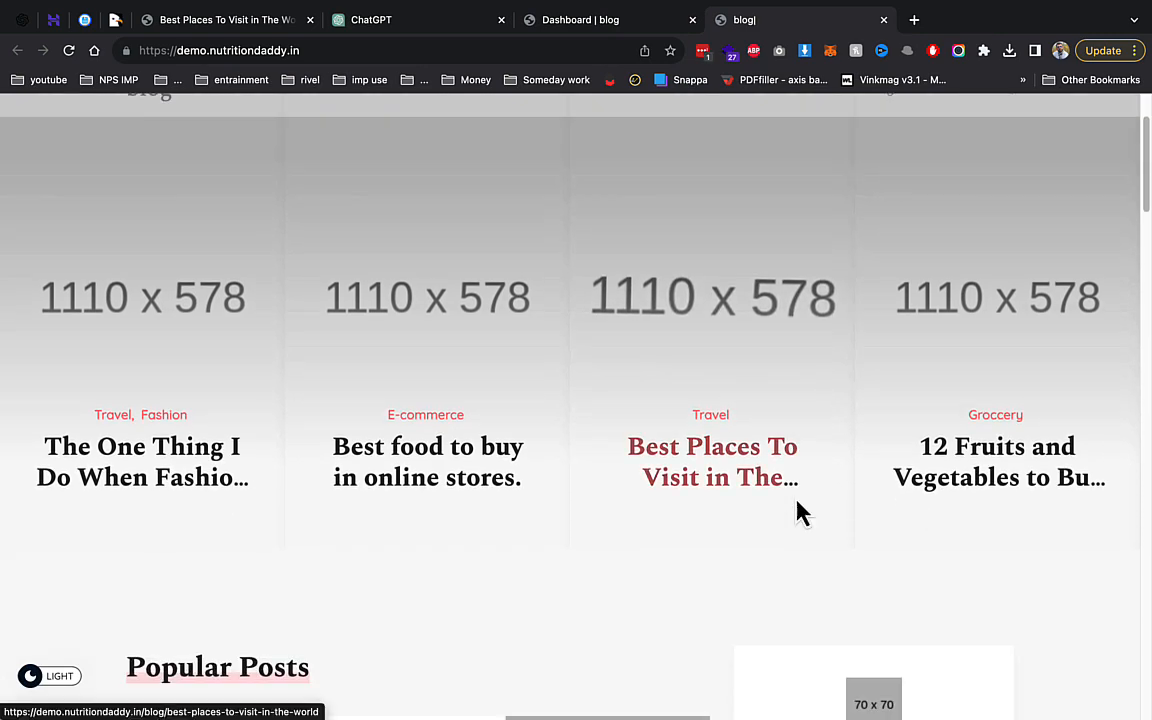
pyautogui.scroll(-3, 836, 419)
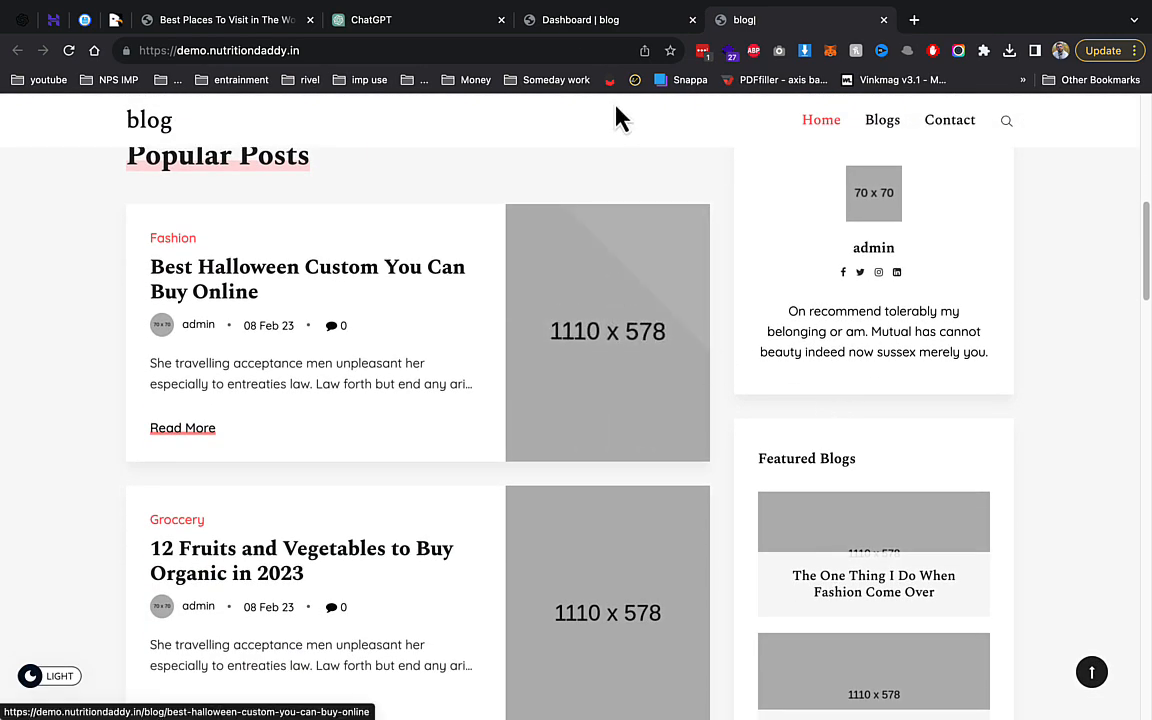
pyautogui.moveTo(573, 9)
pyautogui.click(580, 61)
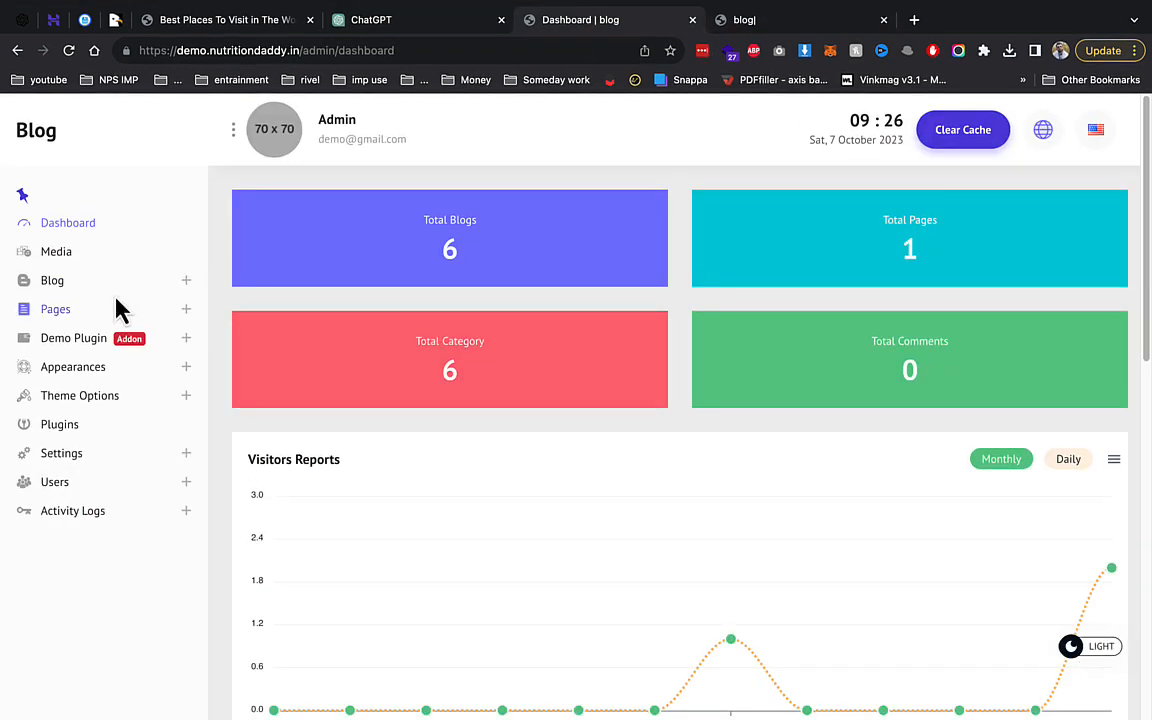
pyautogui.click(116, 285)
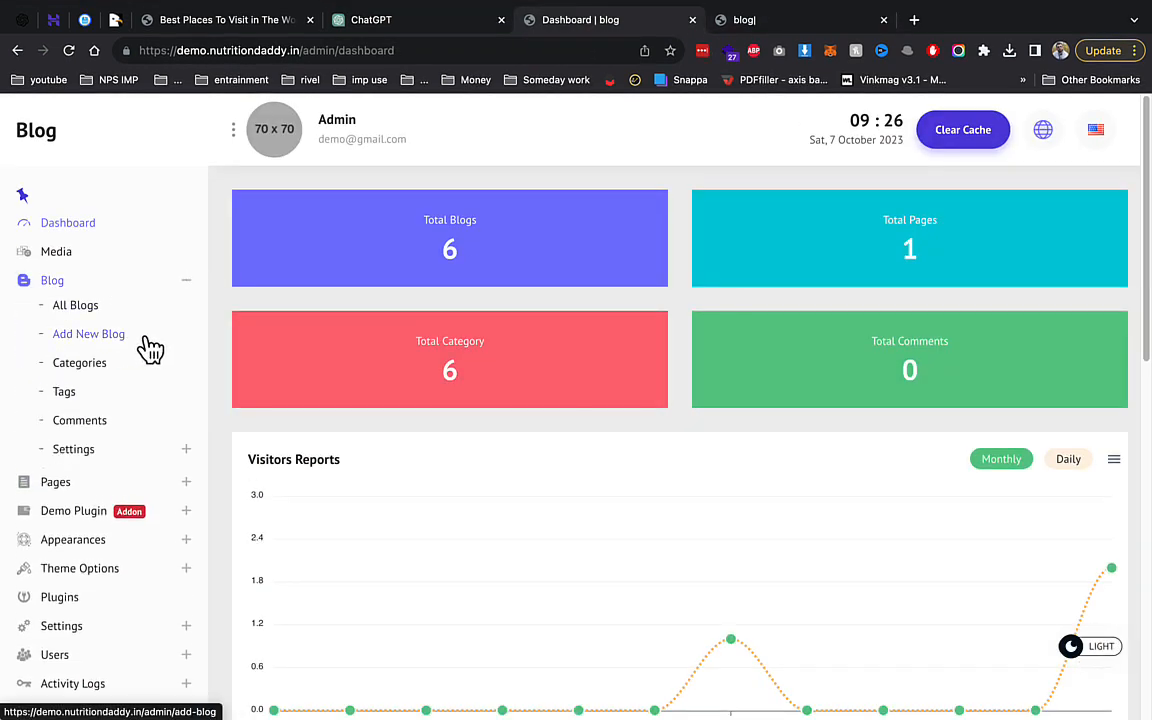
pyautogui.click(108, 630)
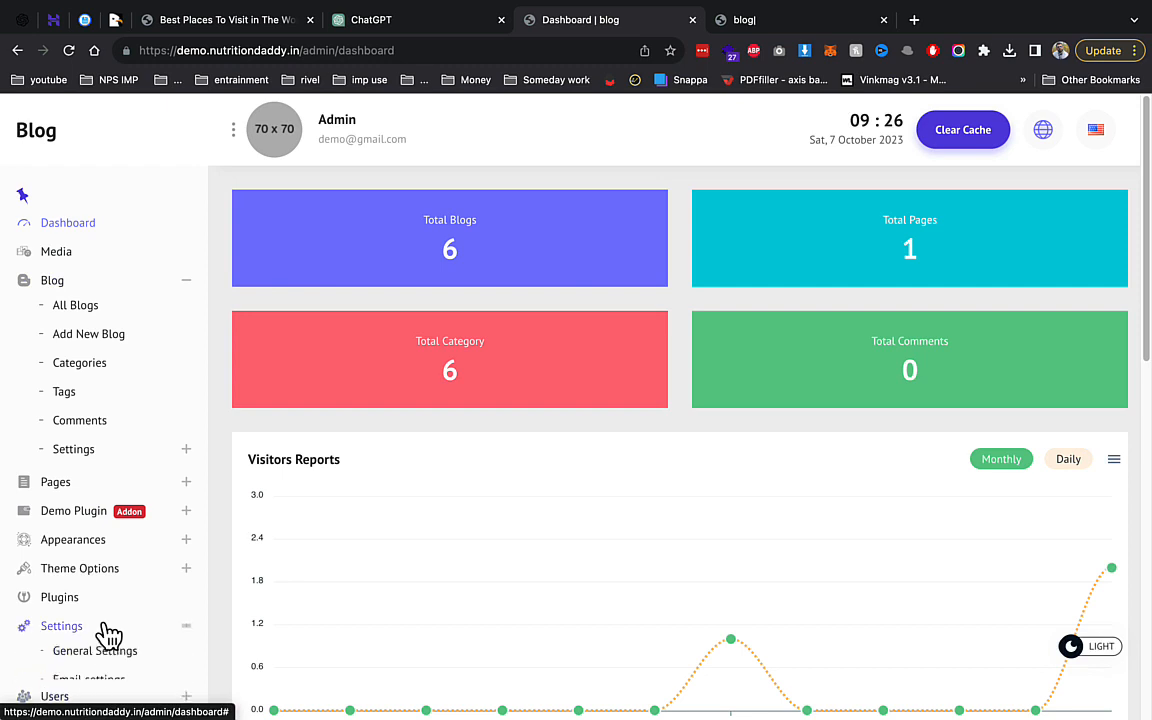
# Go from General Settings to Email settings to reach the empty SMTP configuration form.
pyautogui.click(105, 652)
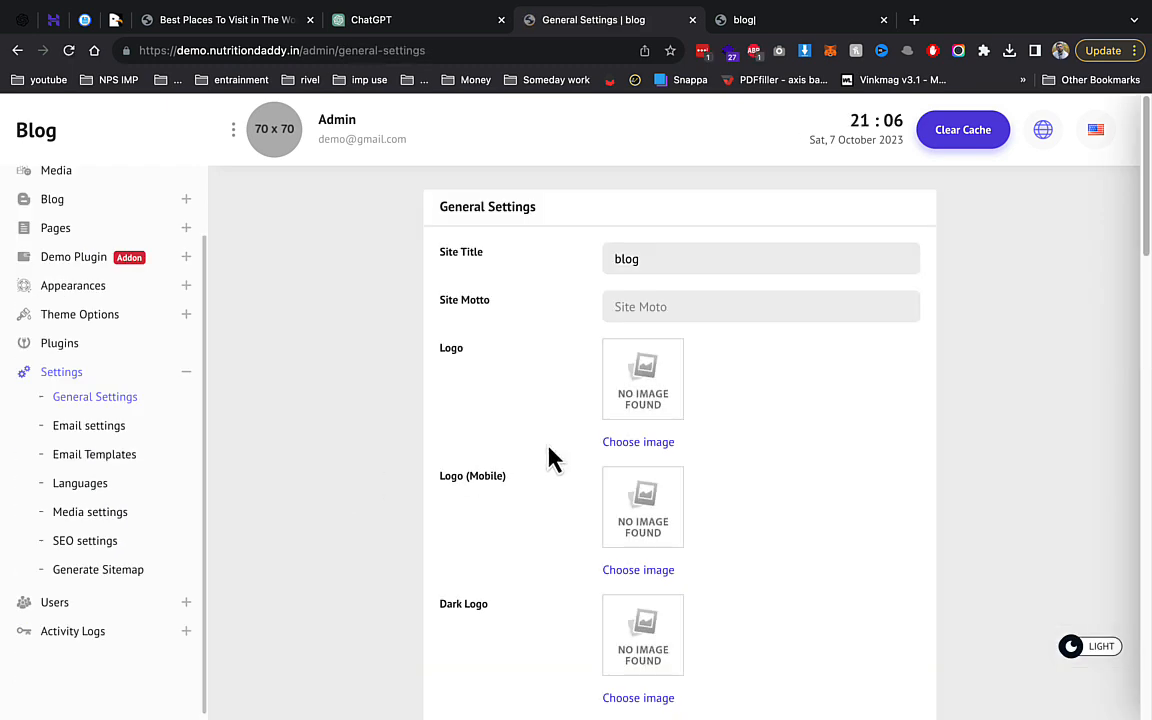
pyautogui.scroll(-12, 552, 458)
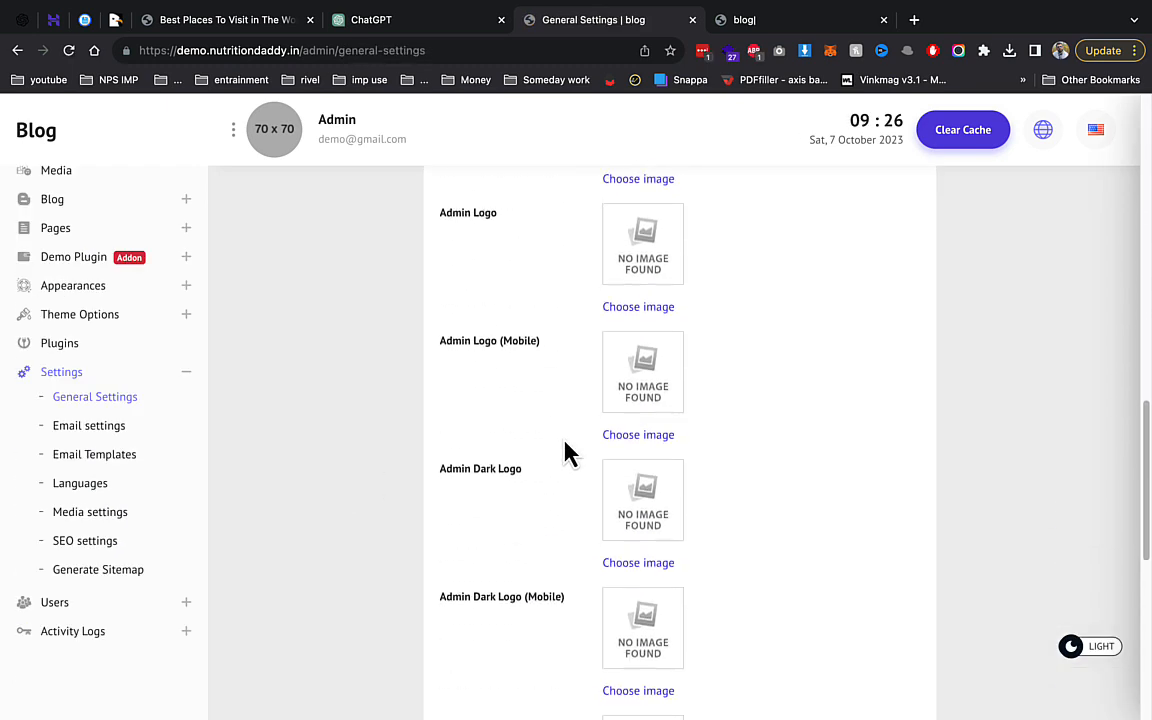
pyautogui.scroll(-5, 565, 452)
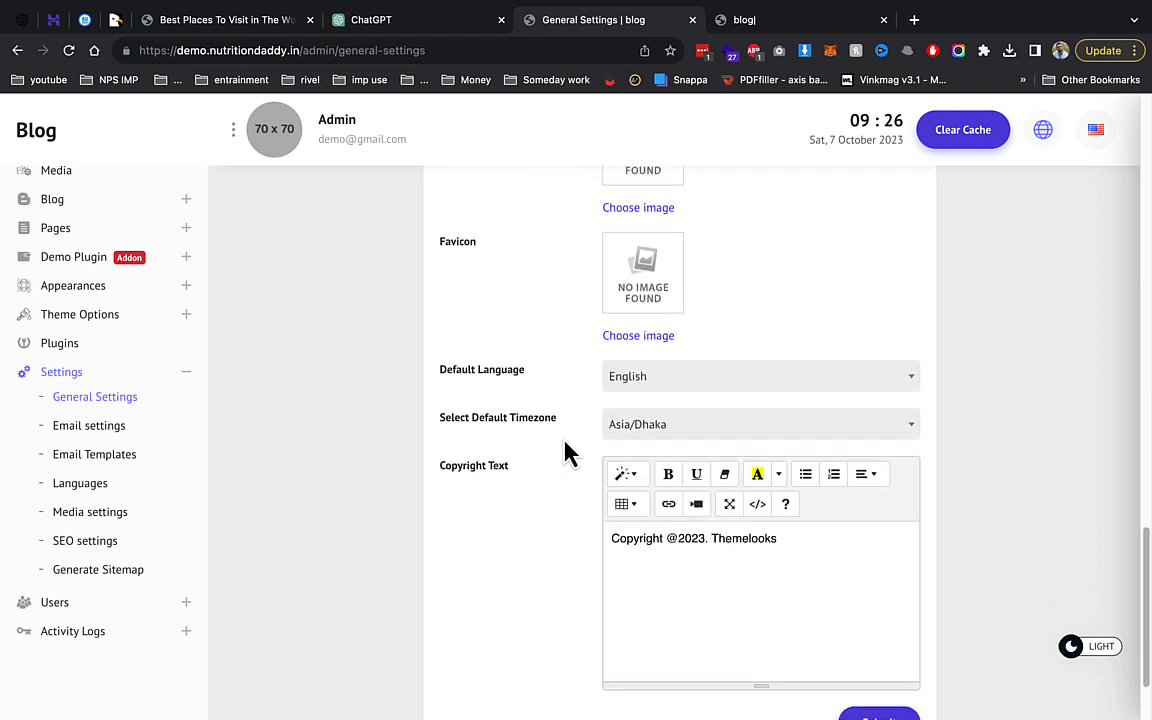
pyautogui.scroll(-1, 566, 452)
pyautogui.click(98, 437)
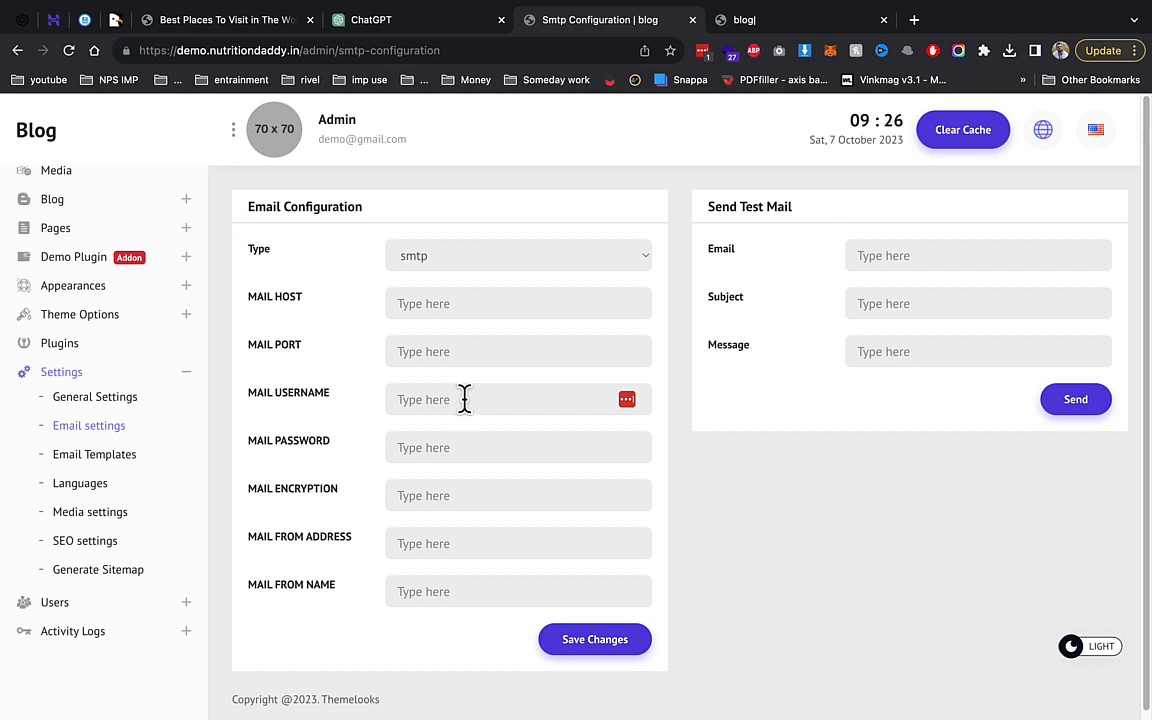
# Browse Theme Options General Settings: Preloader, Theme Color, Body Typography, Header Logo and Header Option.
pyautogui.click(95, 322)
pyautogui.click(110, 340)
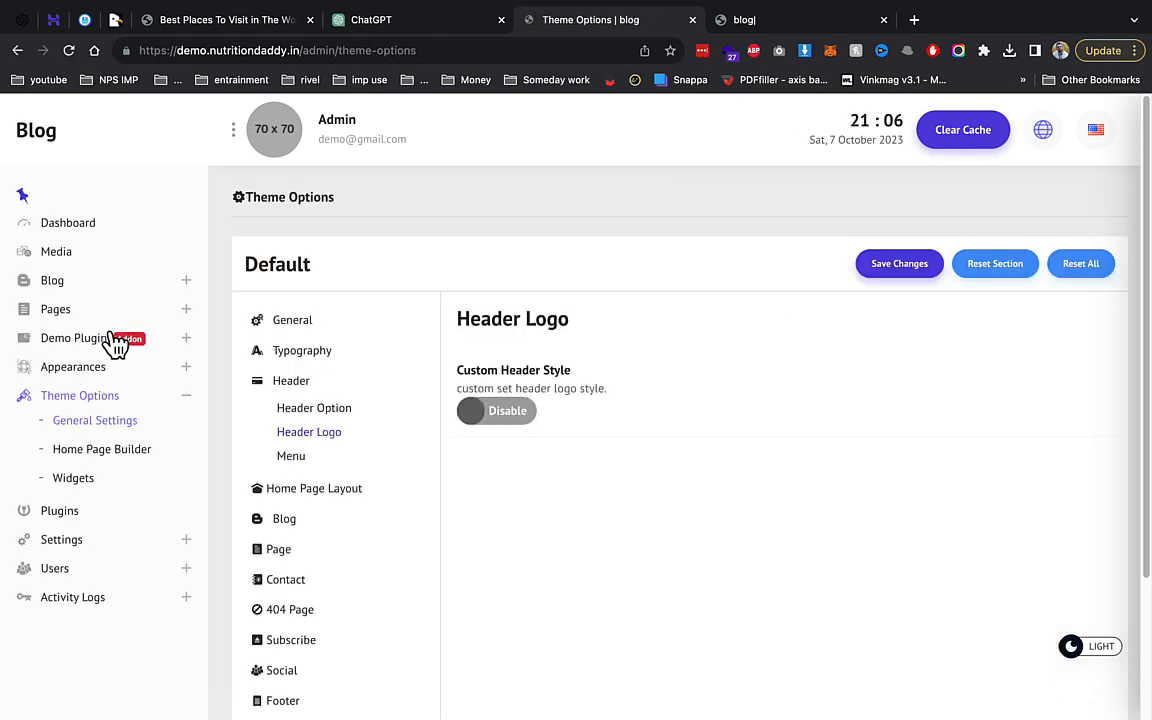
pyautogui.click(288, 324)
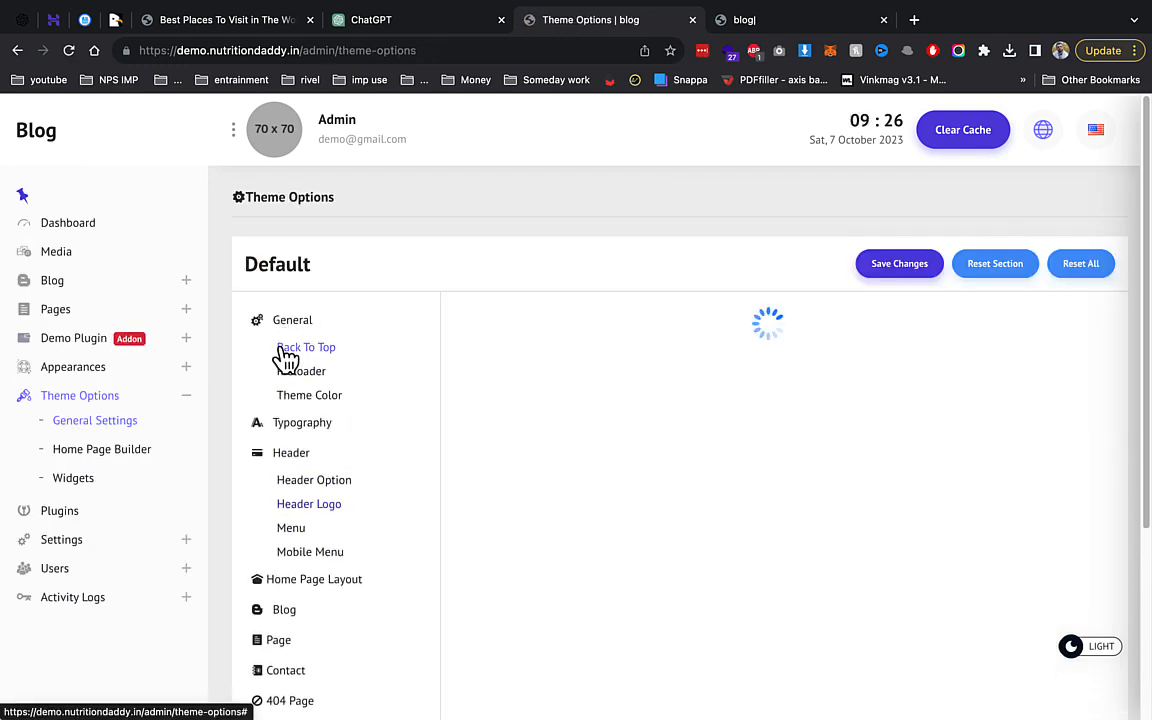
pyautogui.click(301, 373)
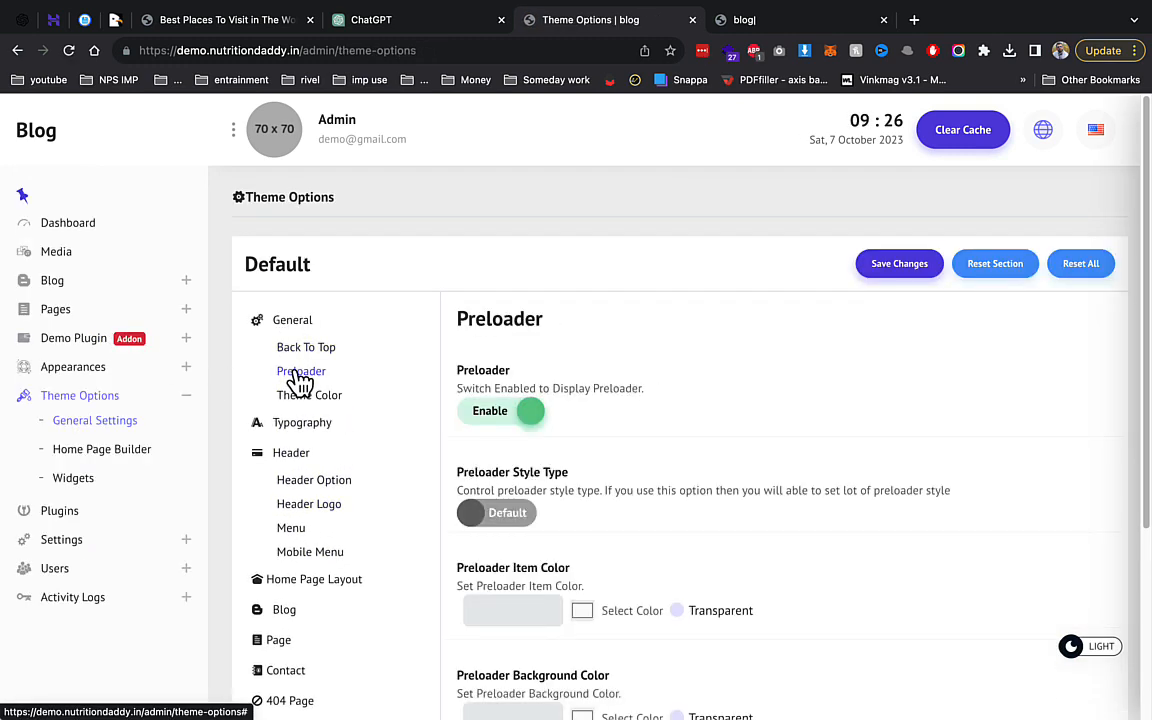
pyautogui.click(319, 400)
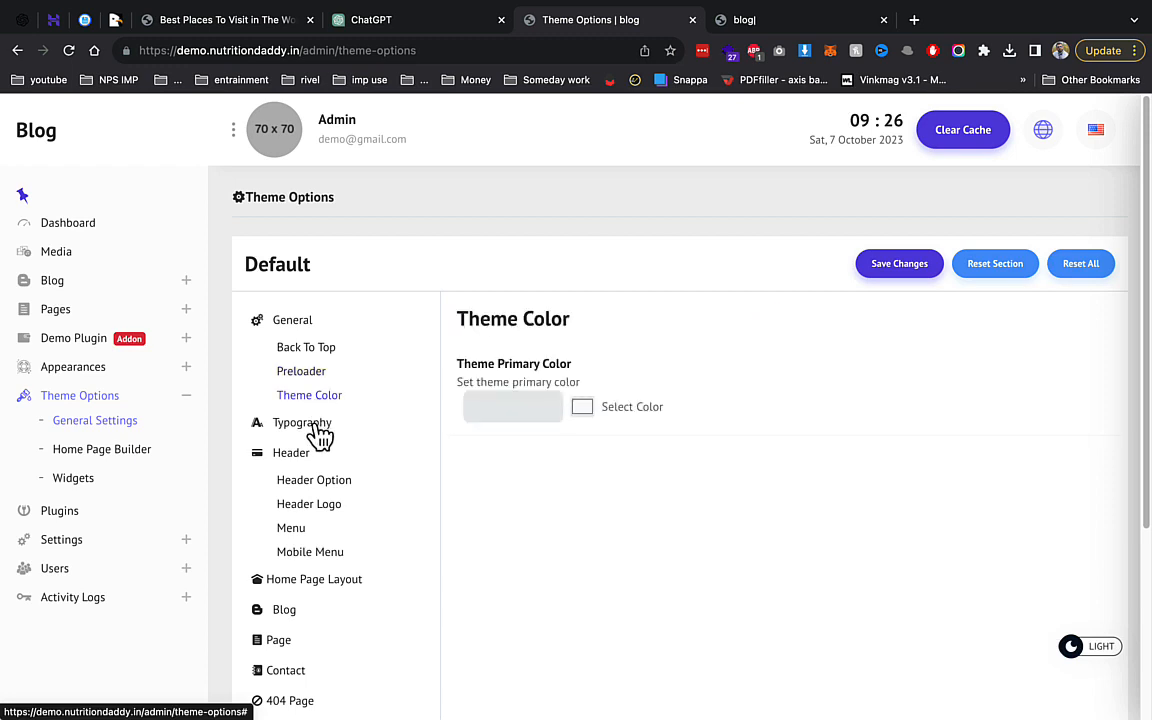
pyautogui.click(317, 430)
pyautogui.click(322, 452)
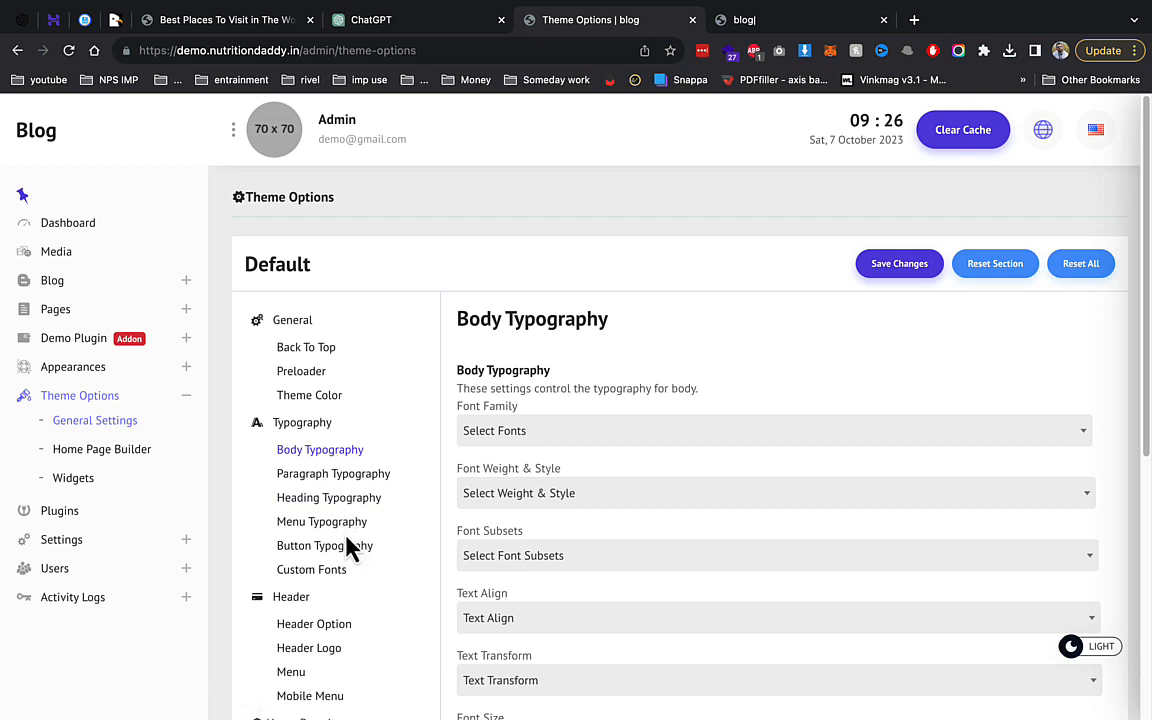
pyautogui.scroll(-3, 352, 527)
pyautogui.click(310, 496)
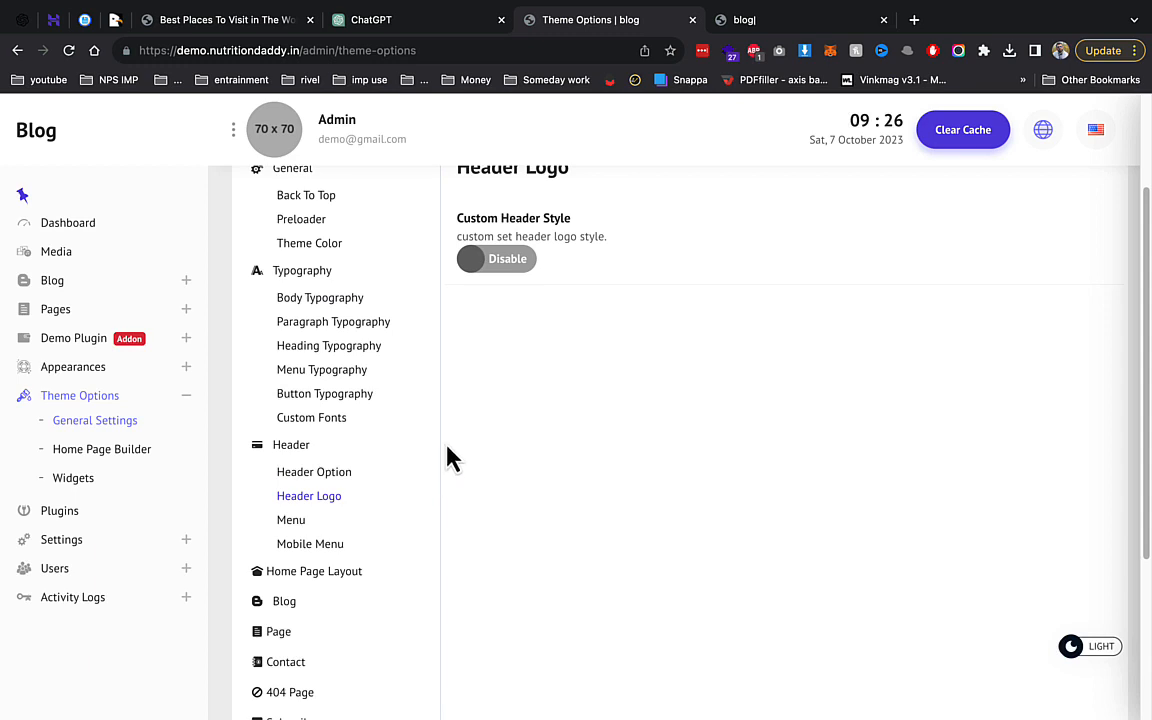
pyautogui.click(346, 473)
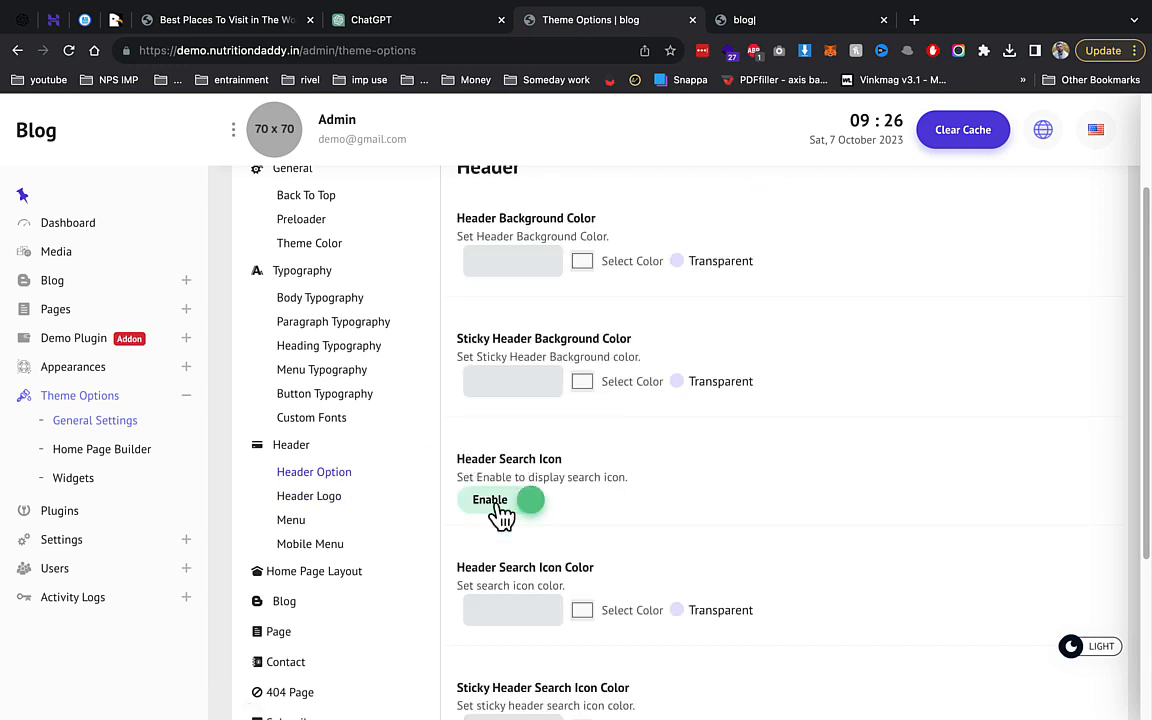
# Switch the admin panel to dark mode and expand the Blog sidebar section.
pyautogui.scroll(-5, 592, 442)
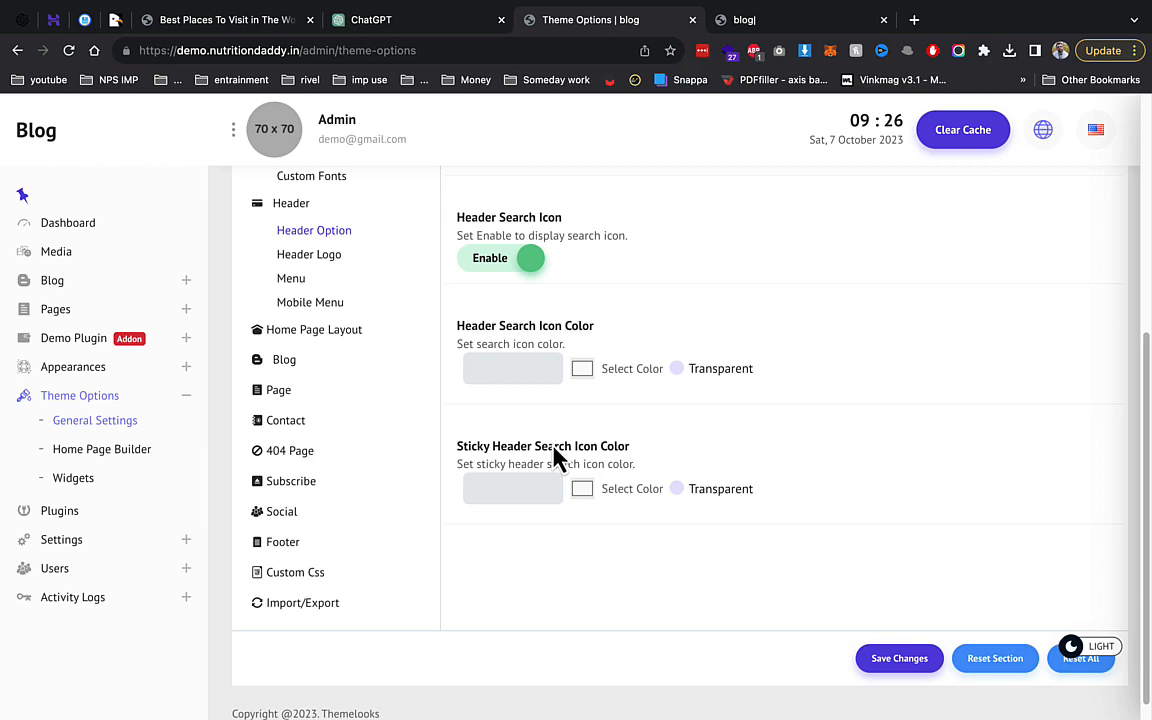
pyautogui.click(1110, 652)
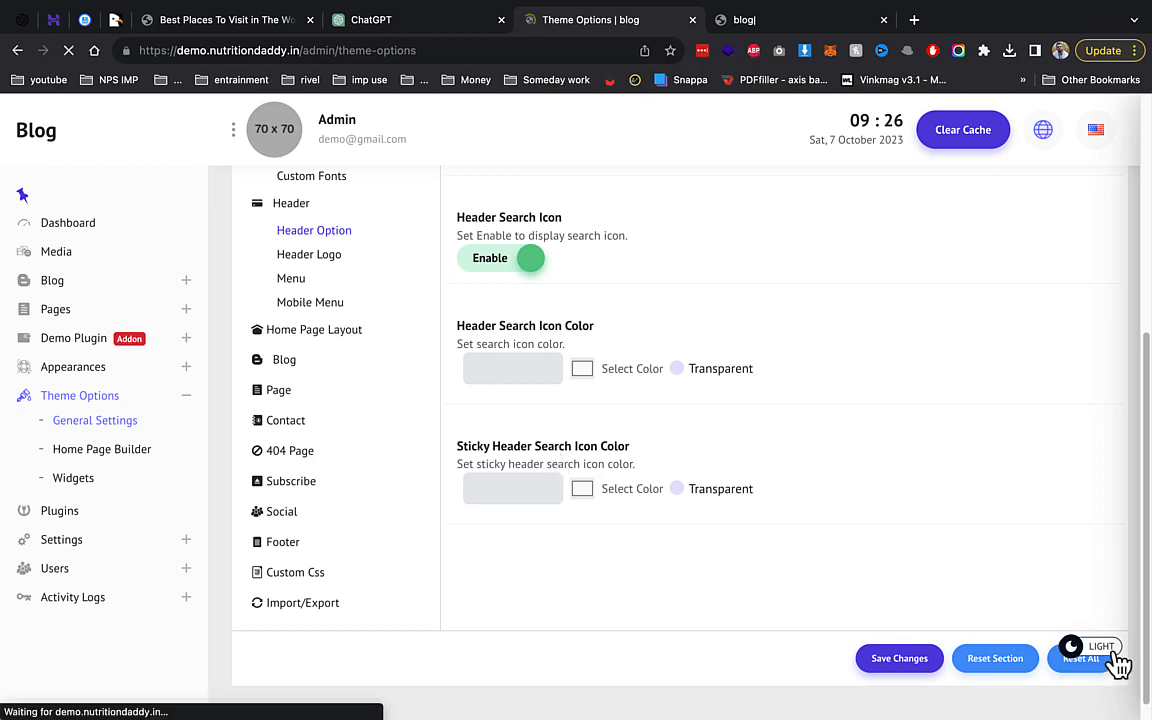
pyautogui.scroll(5, 990, 501)
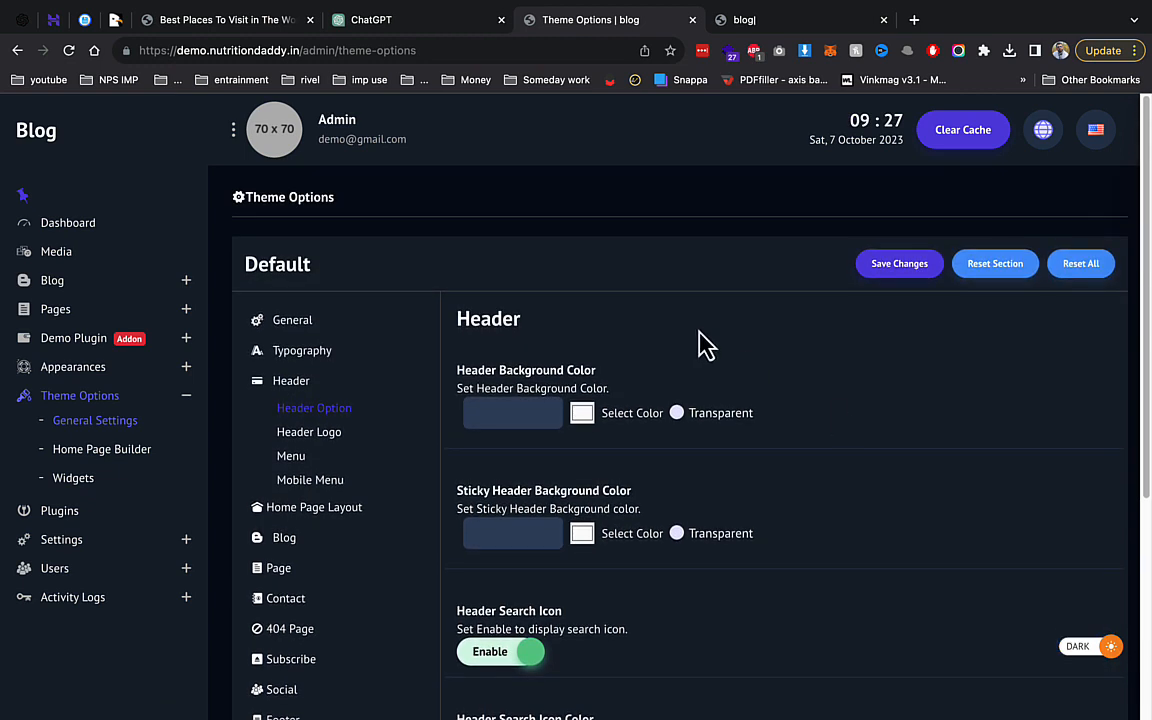
pyautogui.click(133, 284)
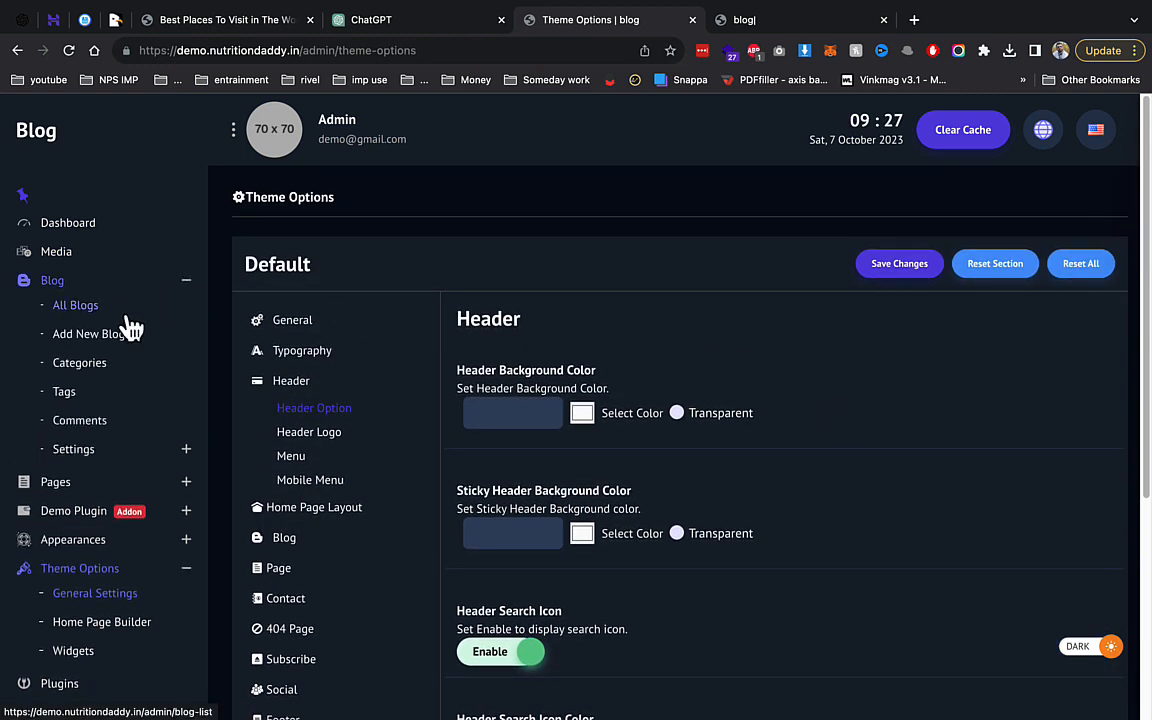
# Start a new English blog post, entering the 'top ca' focus and copying it into Priority Keywords.
pyautogui.click(121, 336)
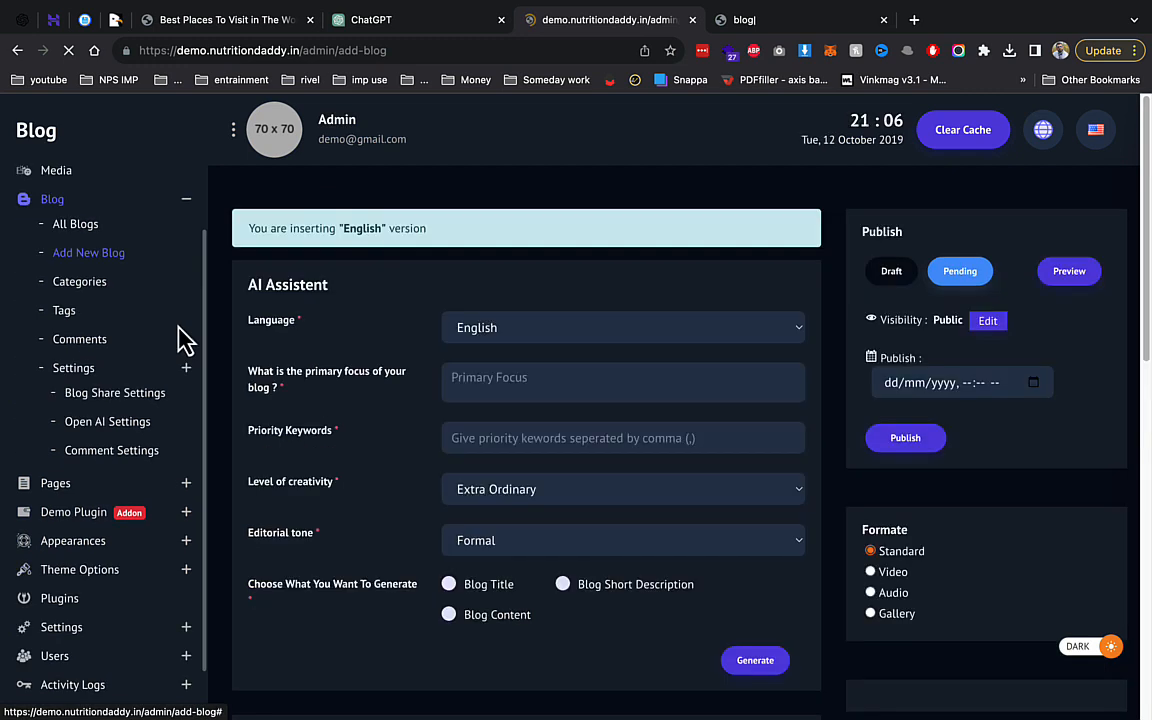
pyautogui.click(477, 335)
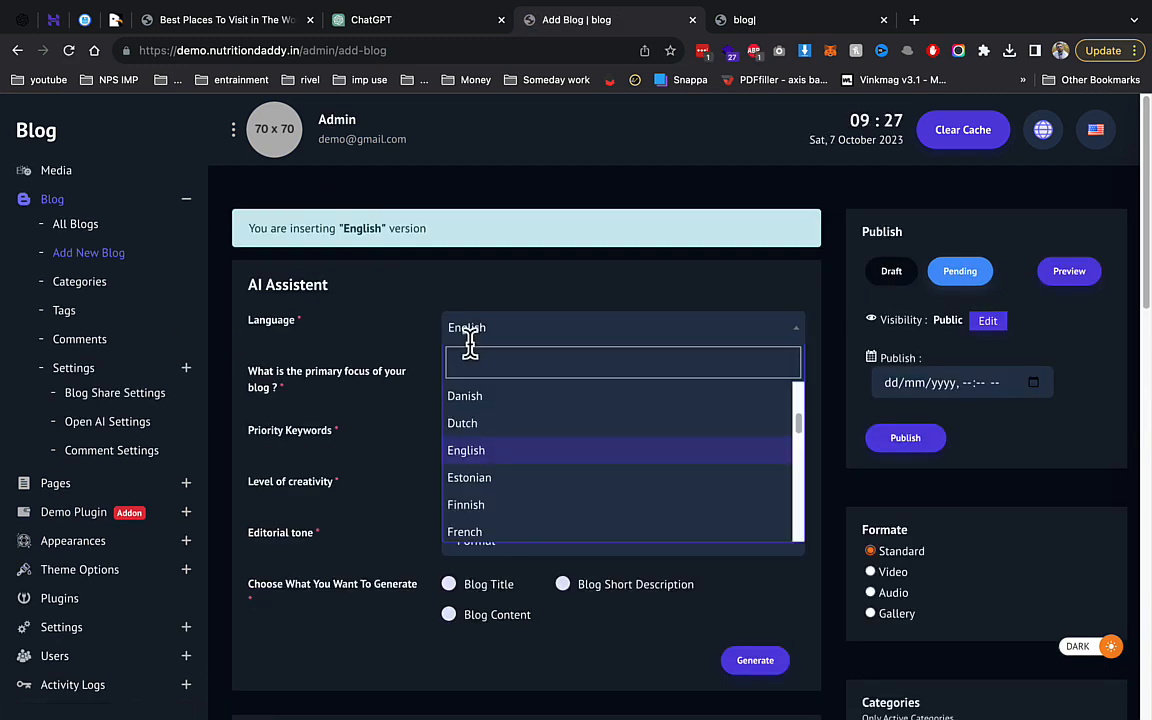
pyautogui.click(404, 380)
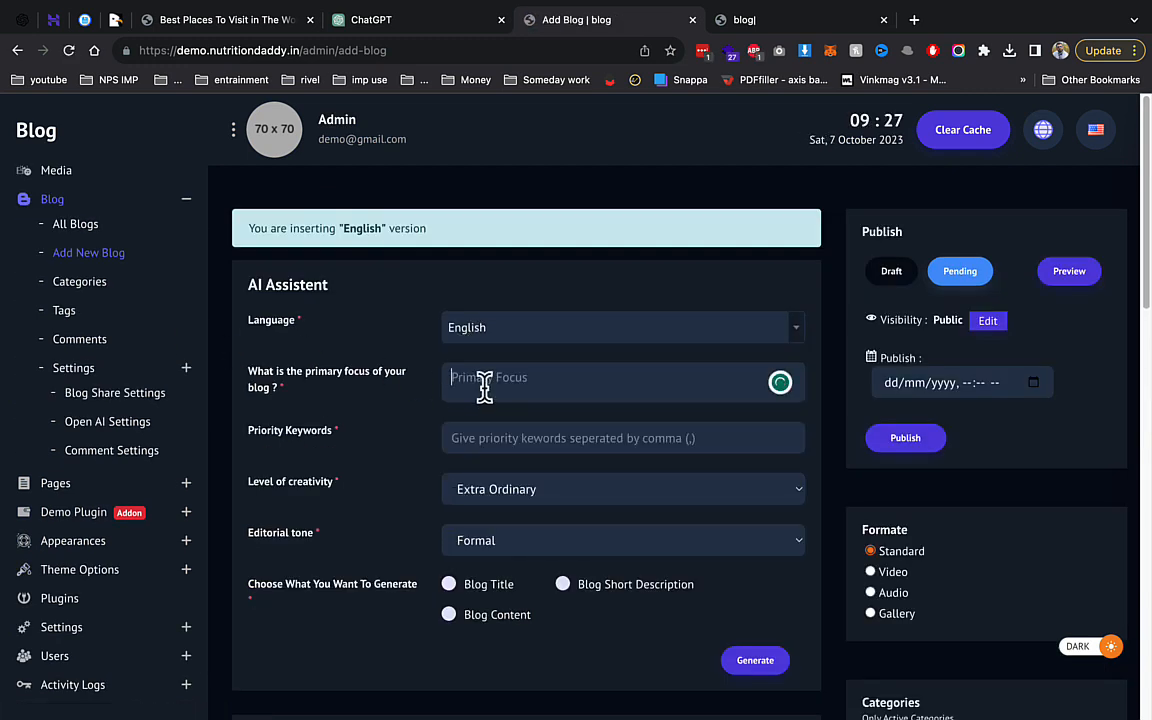
pyautogui.write('top car in india')
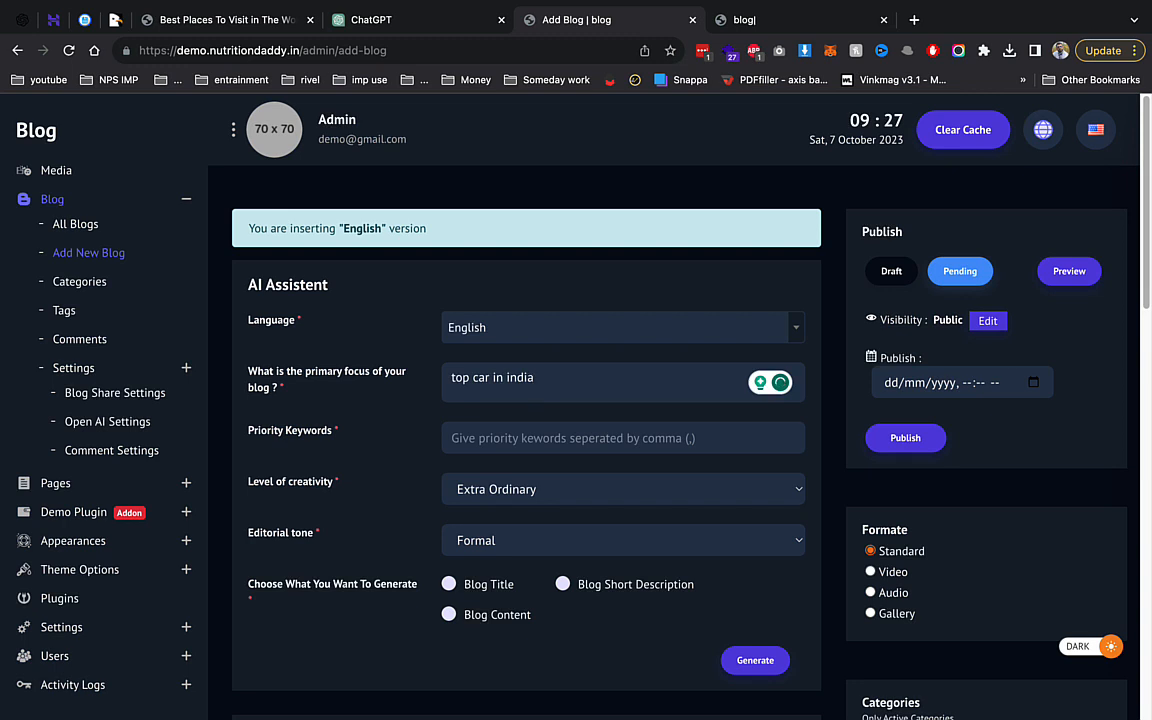
pyautogui.hotkey('ctrl', 'a')
pyautogui.hotkey('ctrl', 'c')
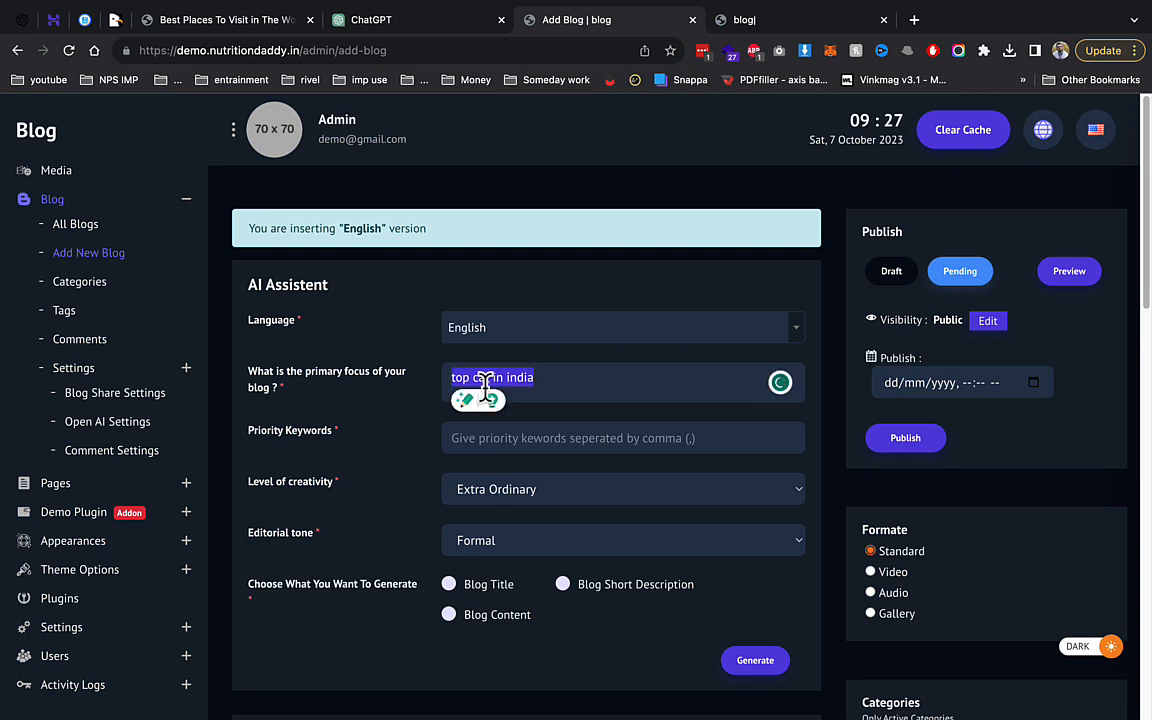
pyautogui.click(517, 442)
pyautogui.hotkey('ctrl', 'v')
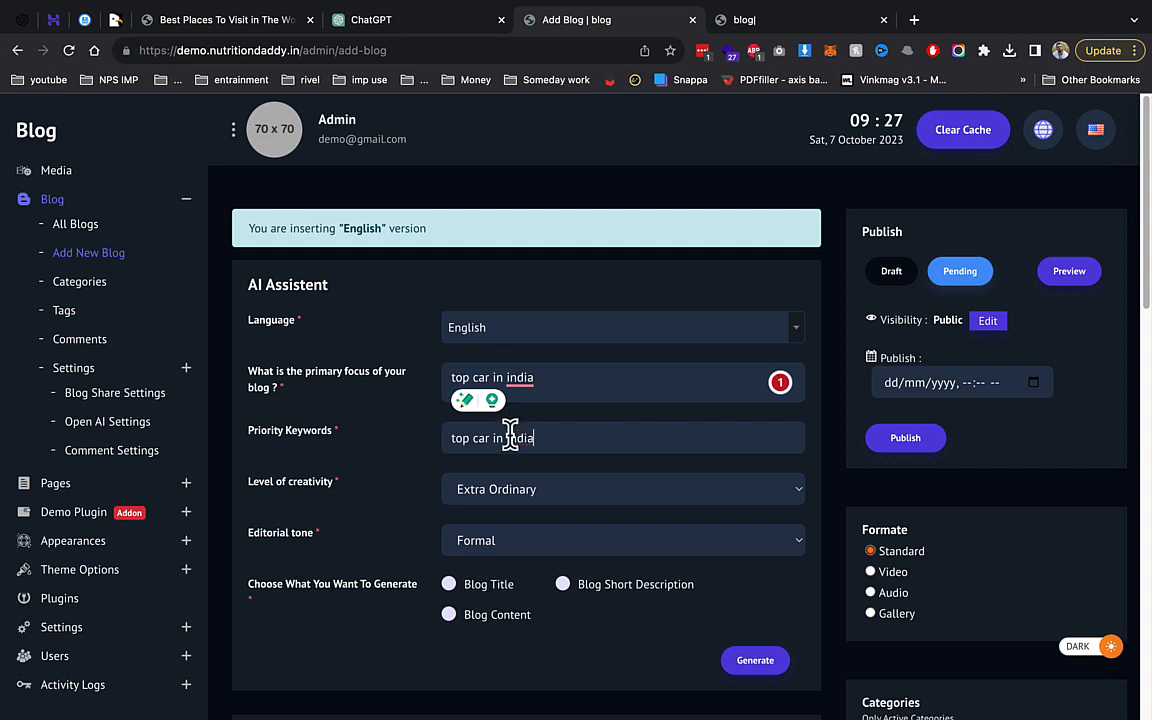
# Choose Extra Ordinary creativity, Casual tone, and title generation with title length 5.
pyautogui.click(514, 496)
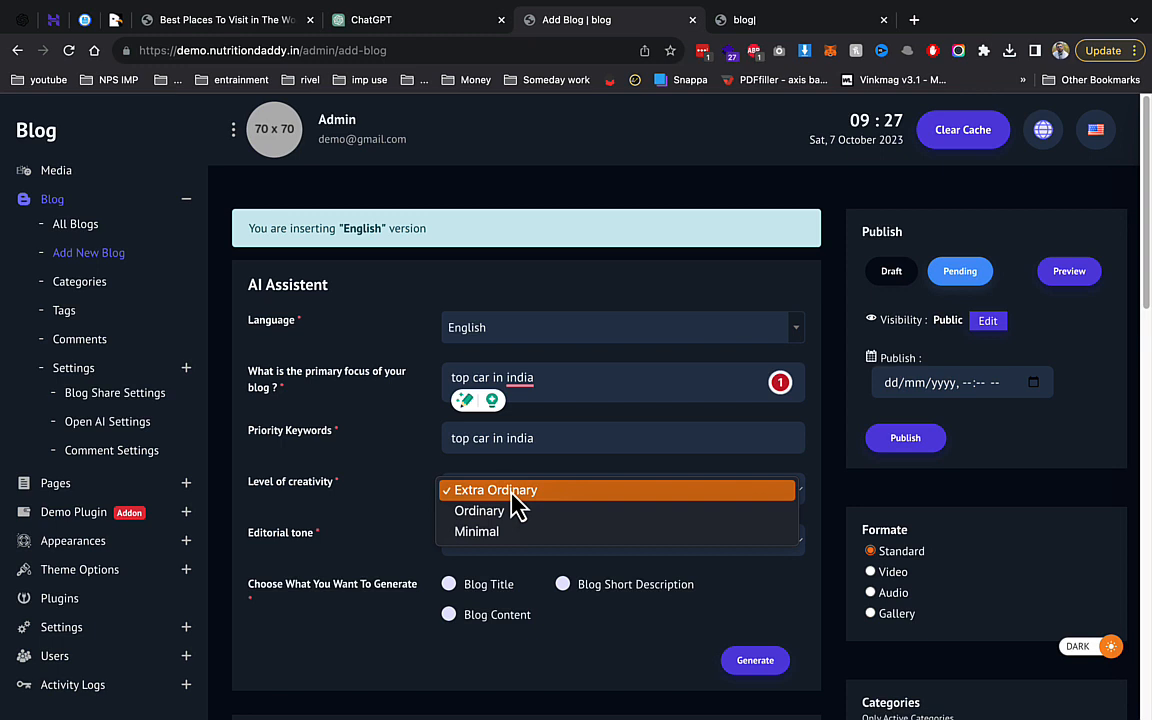
pyautogui.click(386, 507)
pyautogui.click(501, 553)
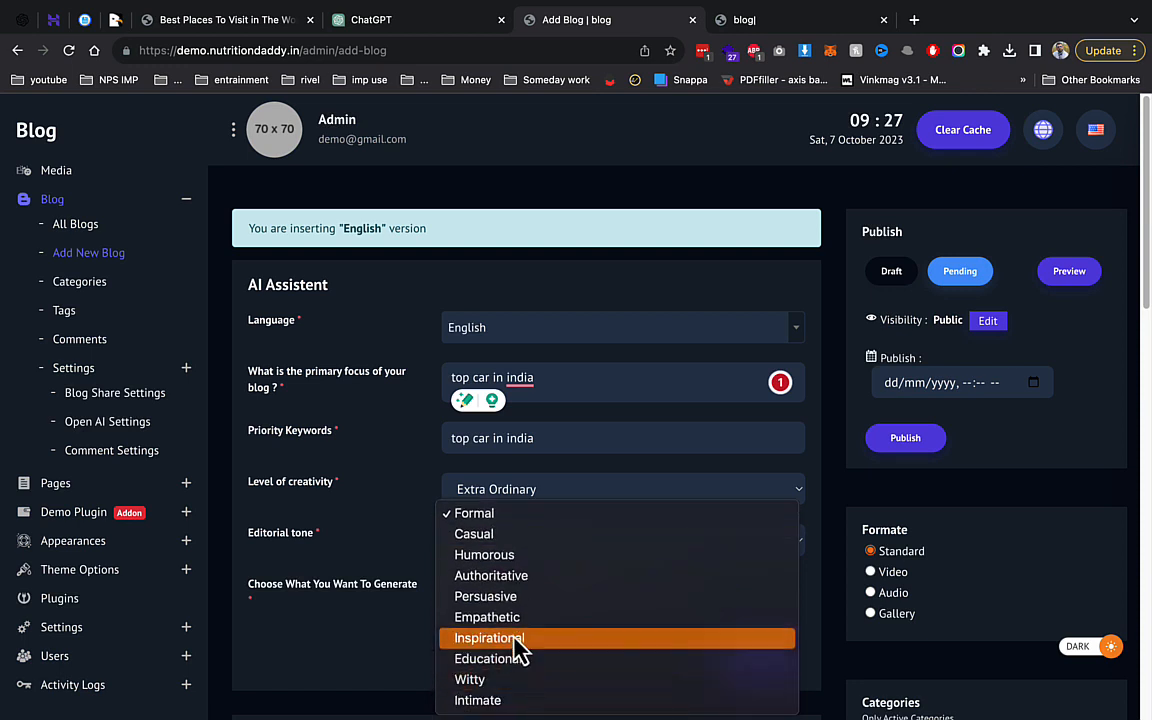
pyautogui.click(481, 540)
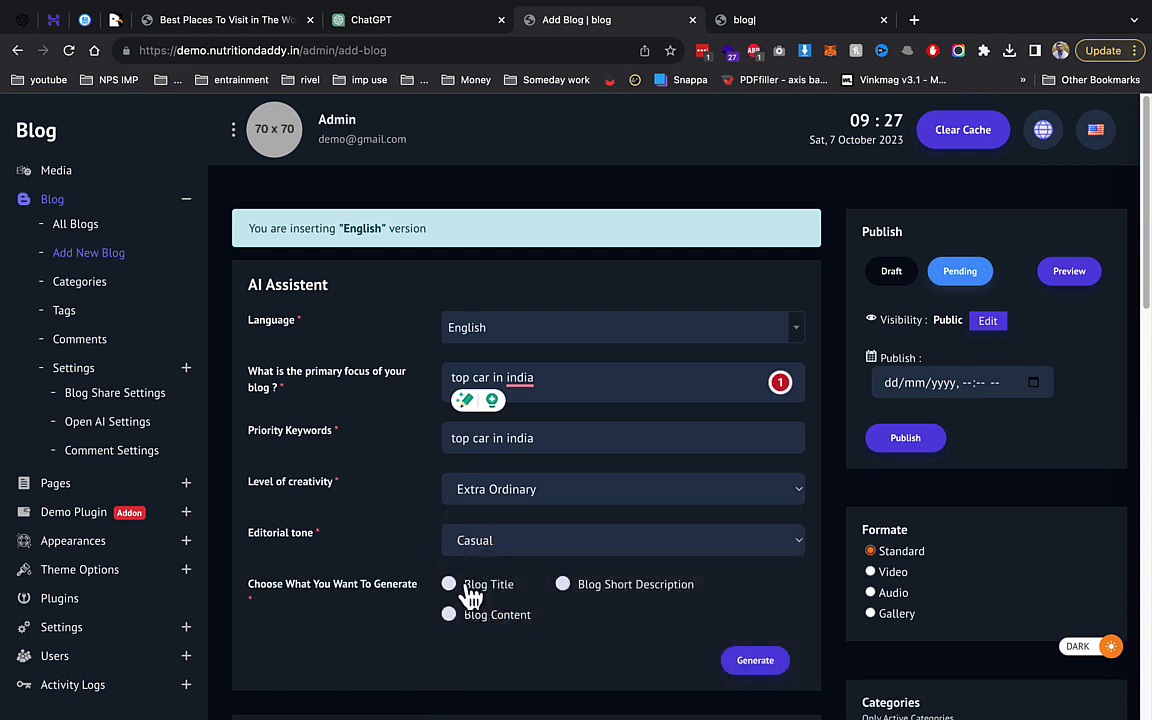
pyautogui.click(452, 586)
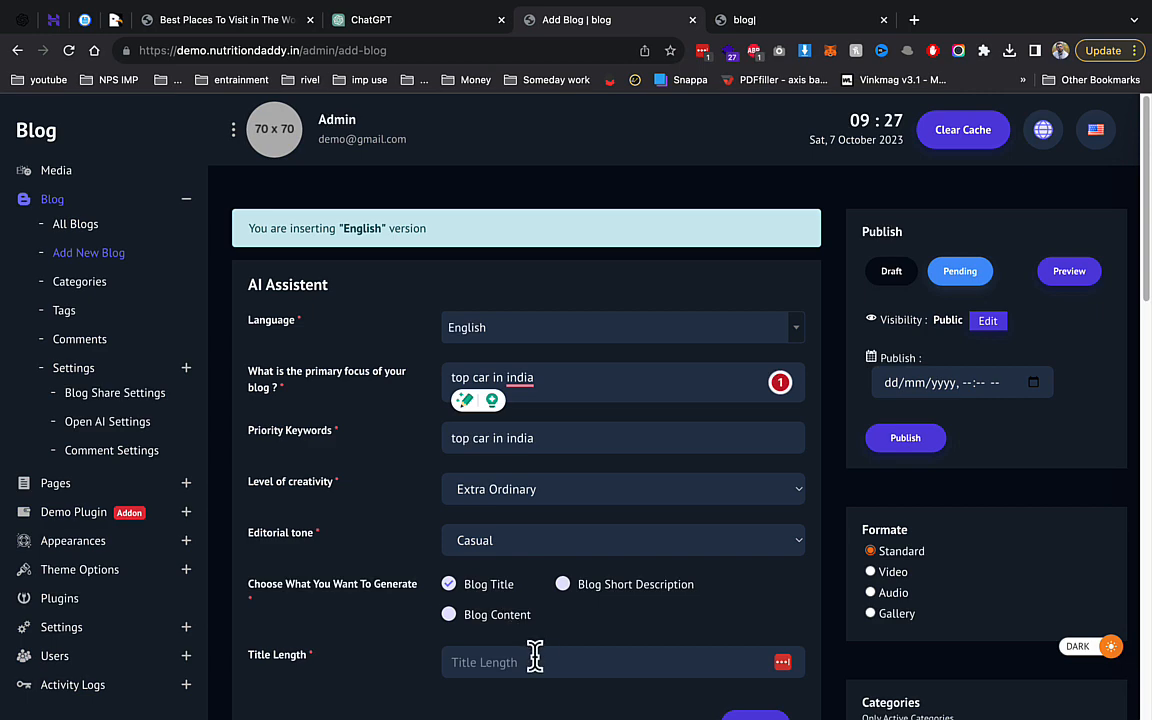
pyautogui.click(535, 656)
pyautogui.write('55')
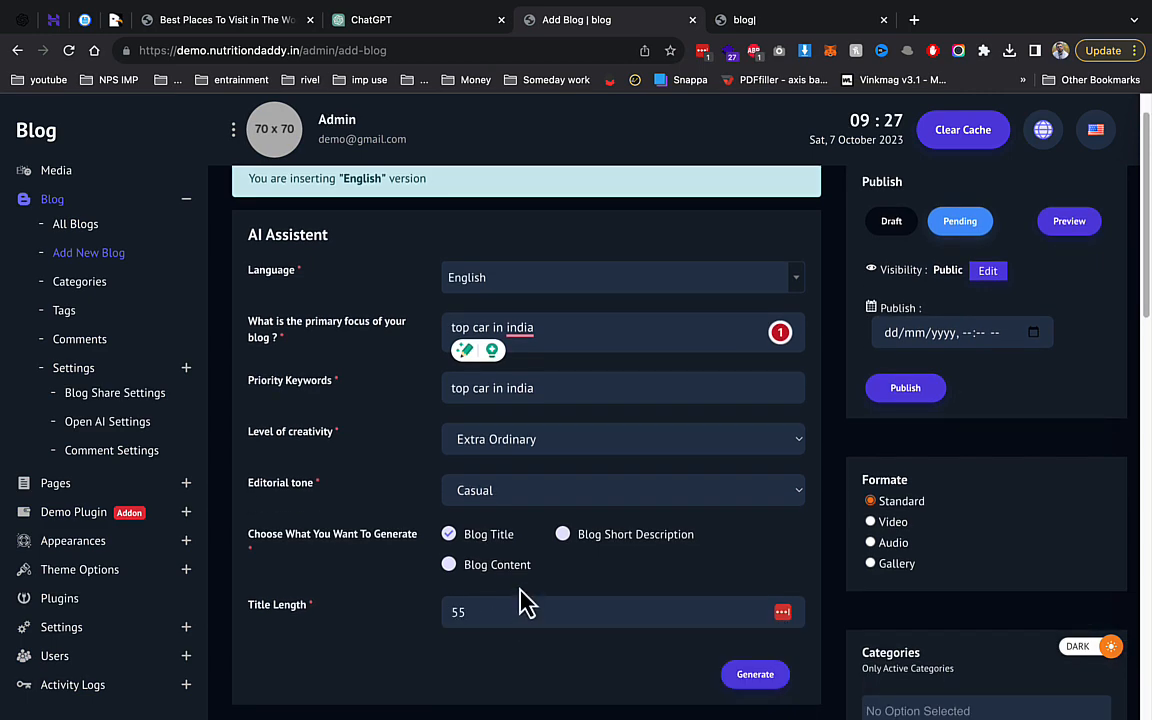
pyautogui.scroll(-2, 527, 604)
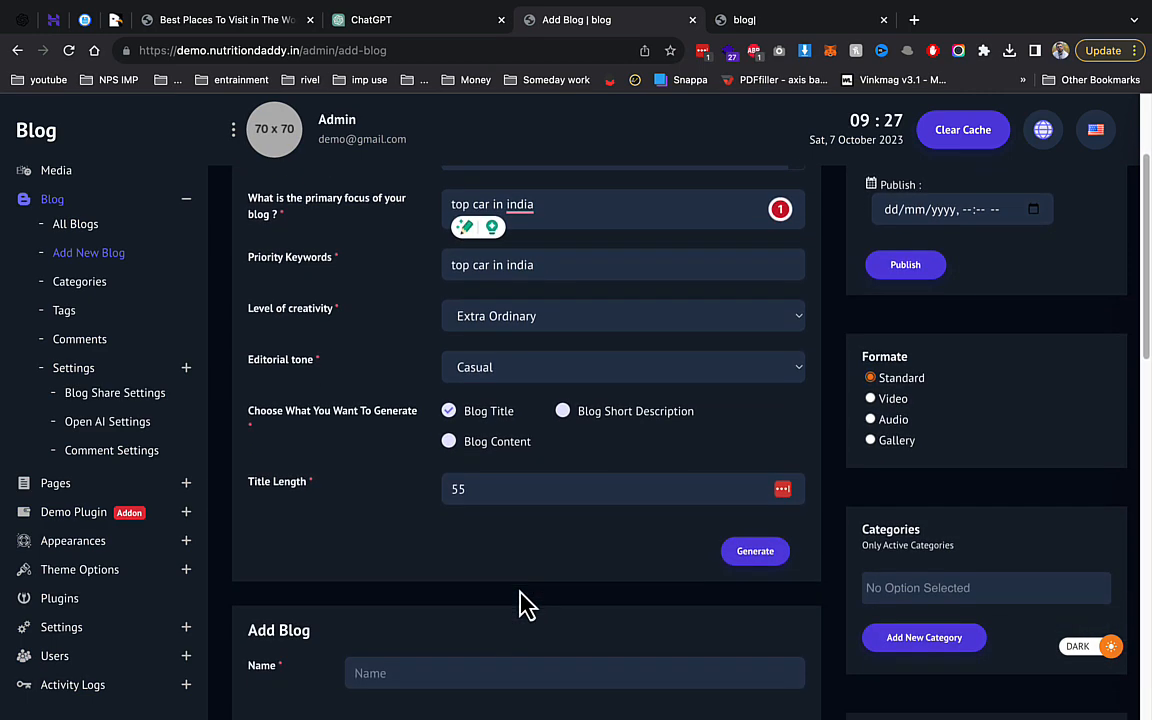
# Try generating the title, find the Open AI secret key empty, and switch to ChatGPT.
pyautogui.click(760, 560)
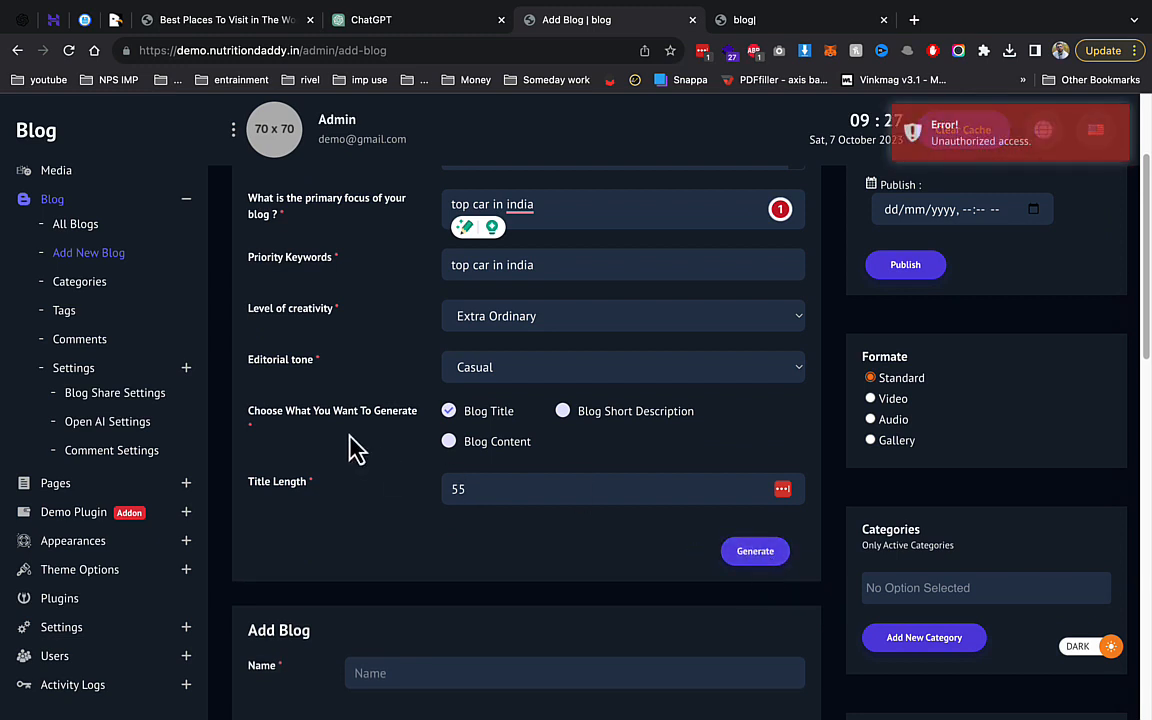
pyautogui.click(152, 424)
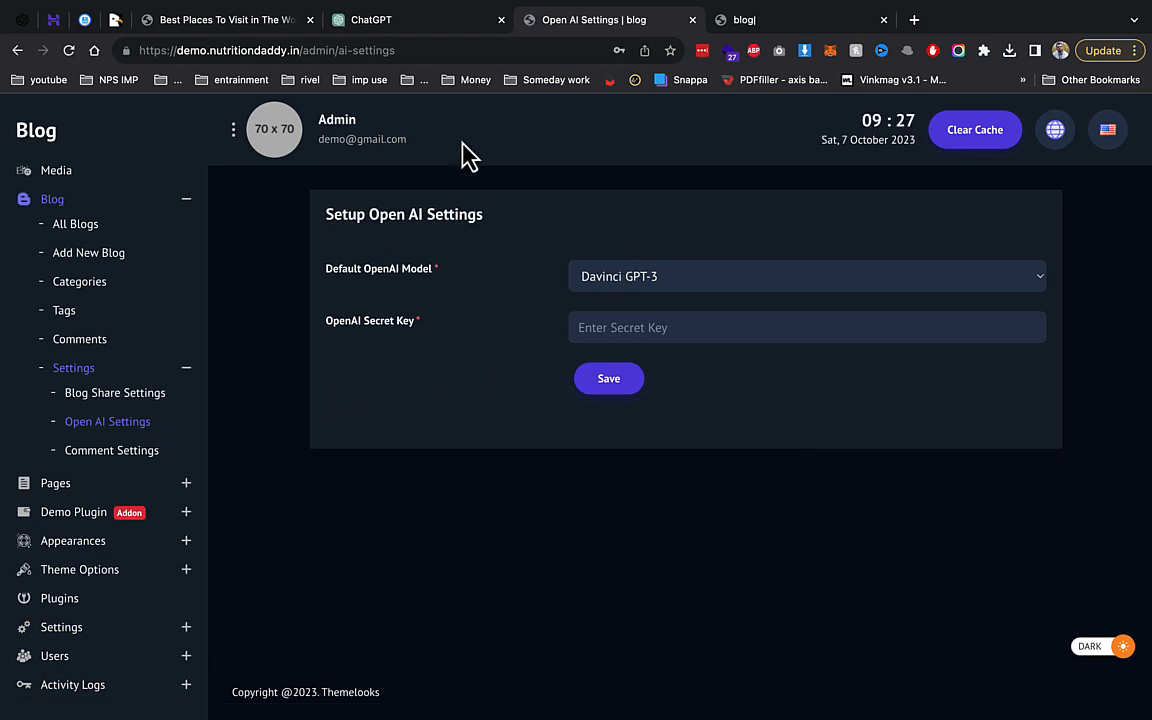
pyautogui.click(372, 22)
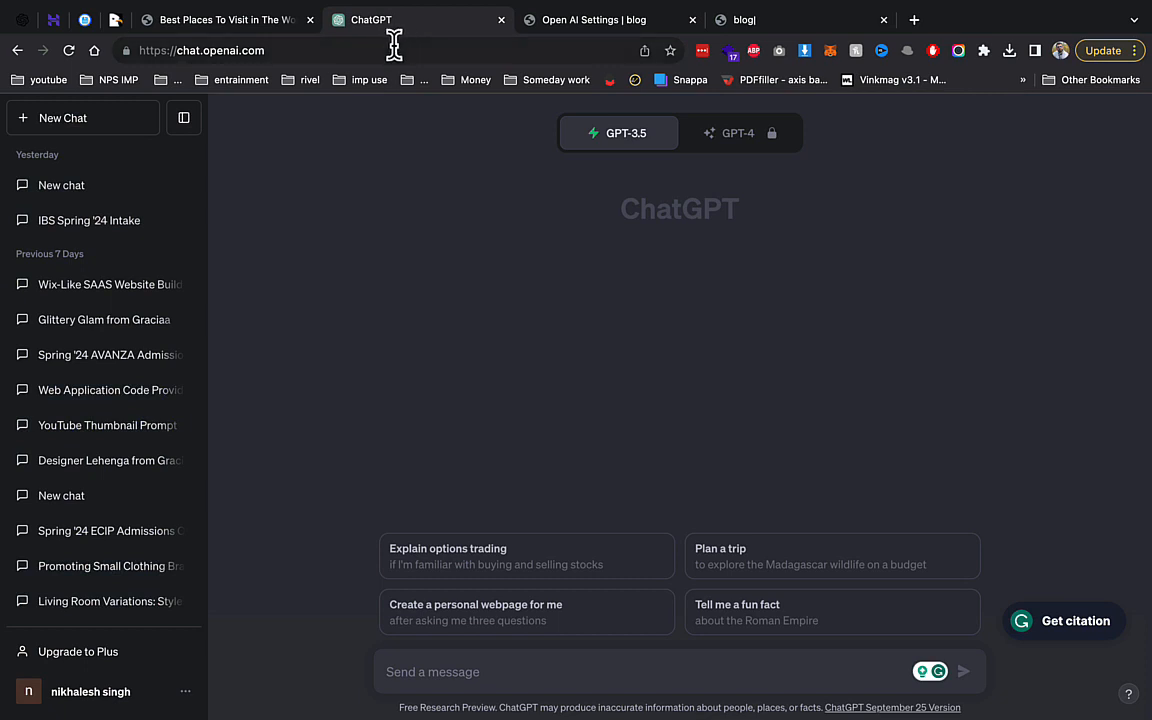
# On the OpenAI Platform API keys page, create a new secret key named demo.
pyautogui.click(9, 12)
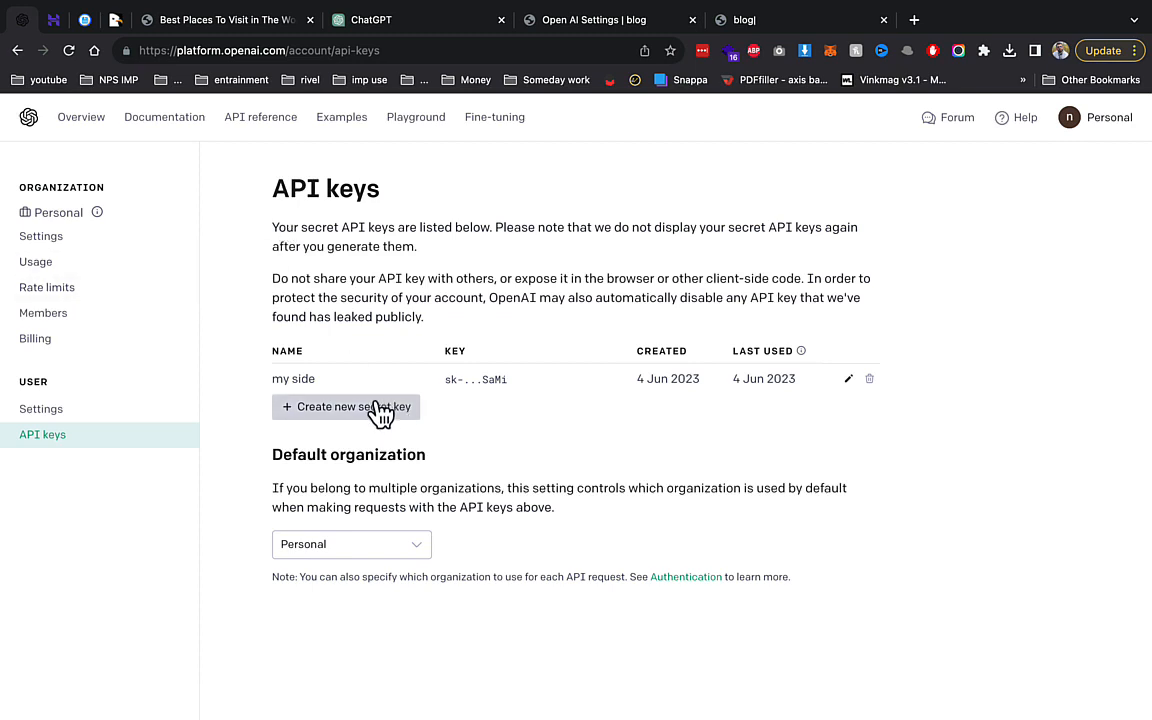
pyautogui.click(70, 339)
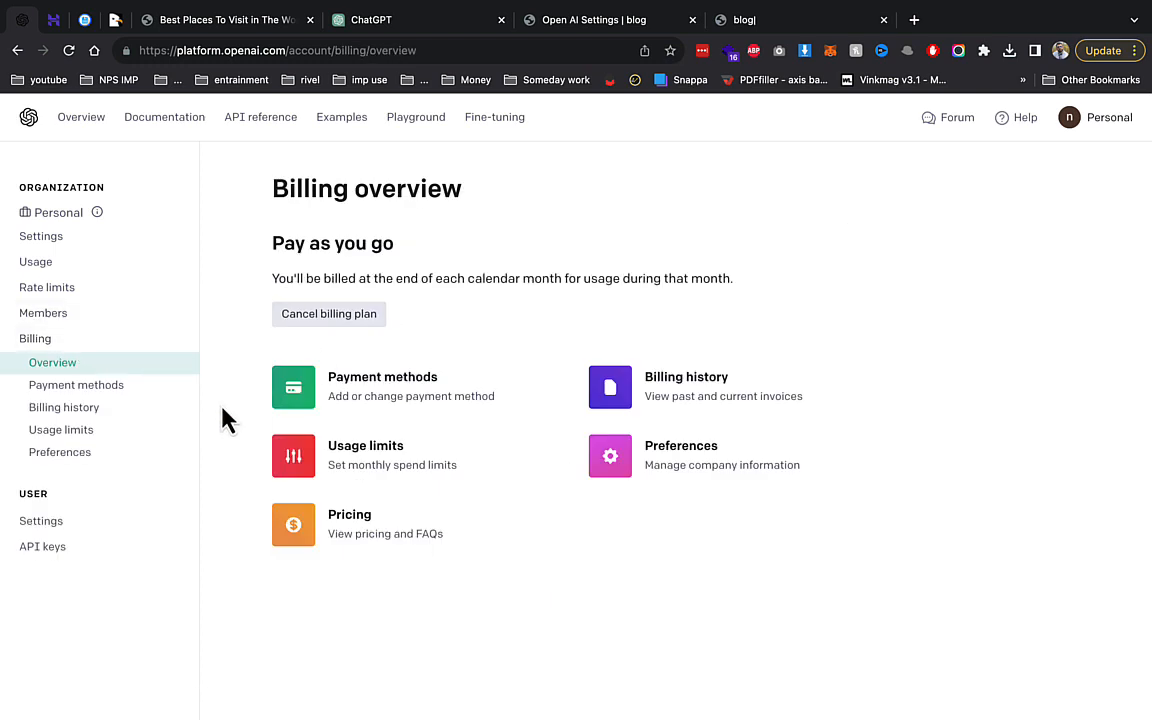
pyautogui.click(108, 545)
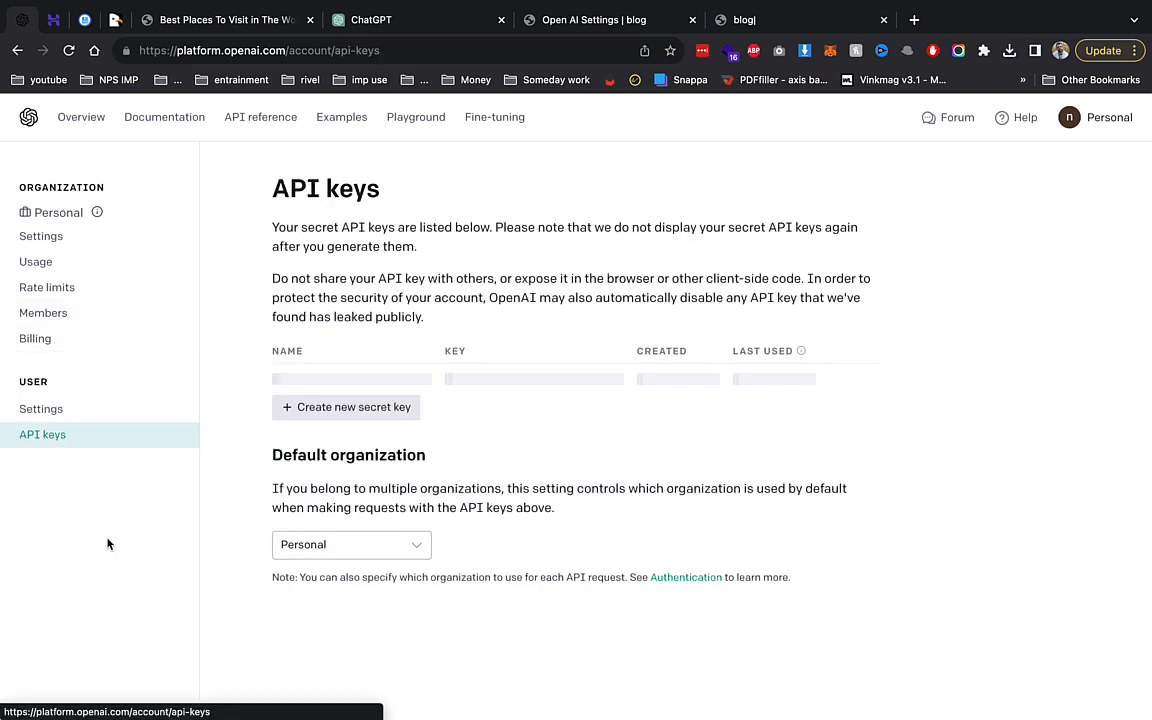
pyautogui.click(355, 410)
pyautogui.write('demo')
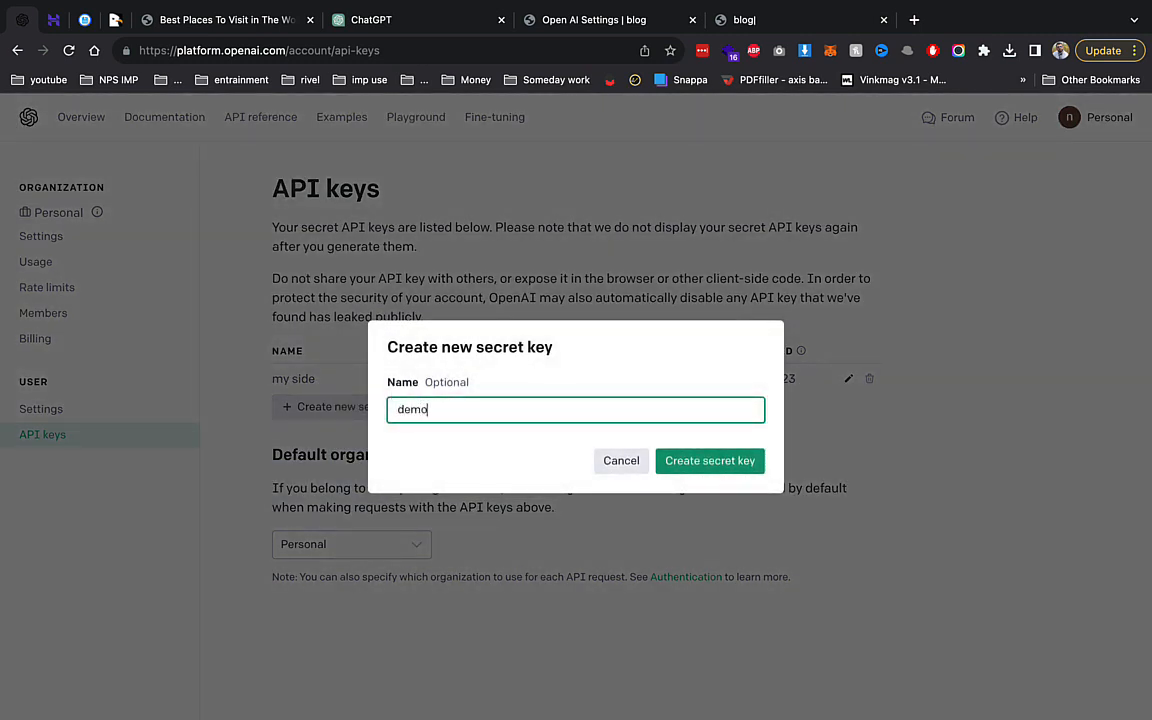
pyautogui.press('Return')
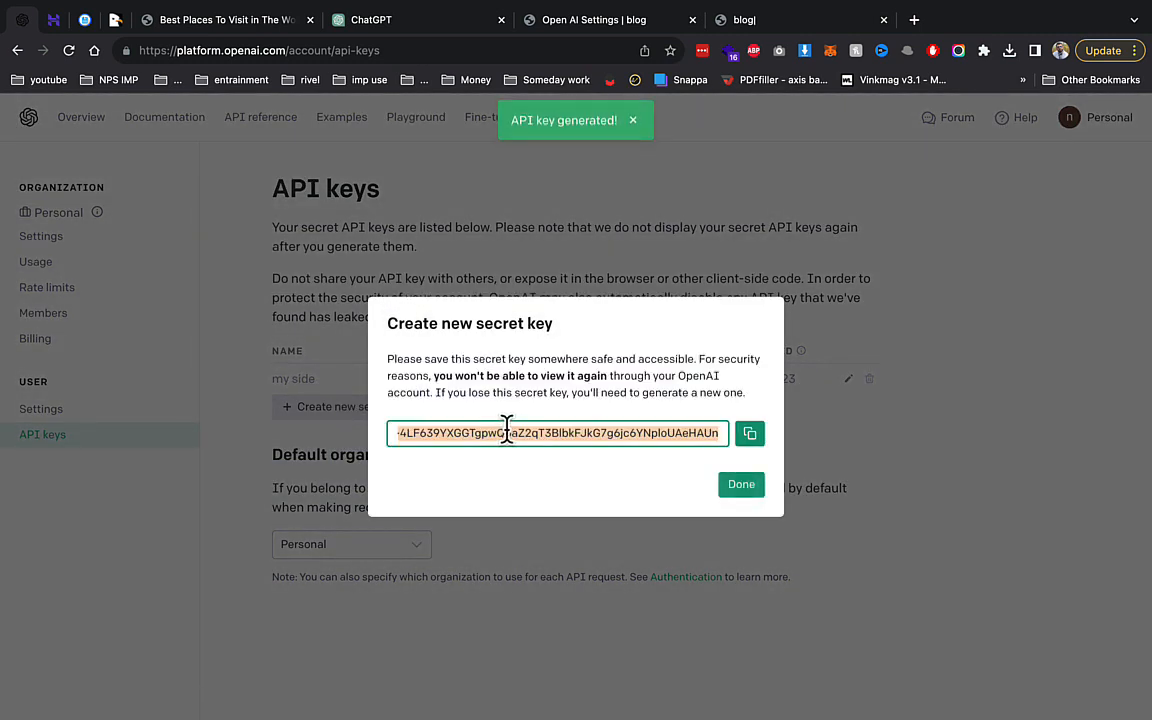
# Copy the new key, paste it into the CMSLooks OpenAI Secret Key field, and save.
pyautogui.click(750, 433)
pyautogui.click(741, 485)
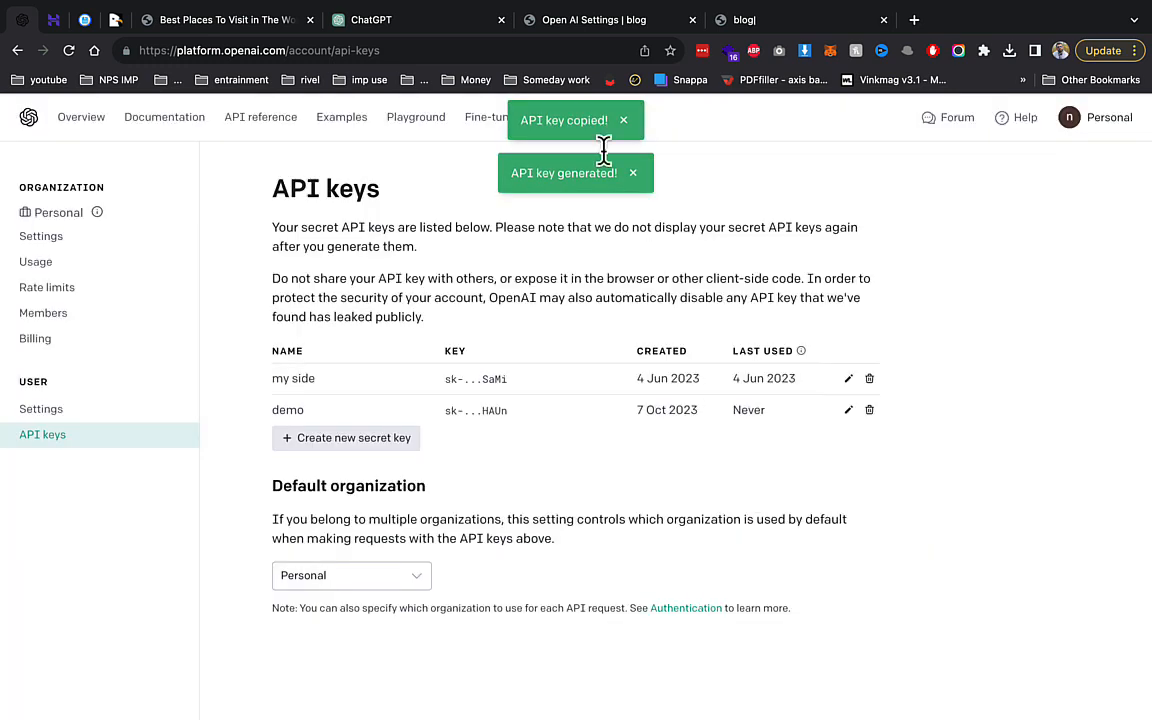
pyautogui.click(592, 21)
pyautogui.click(587, 327)
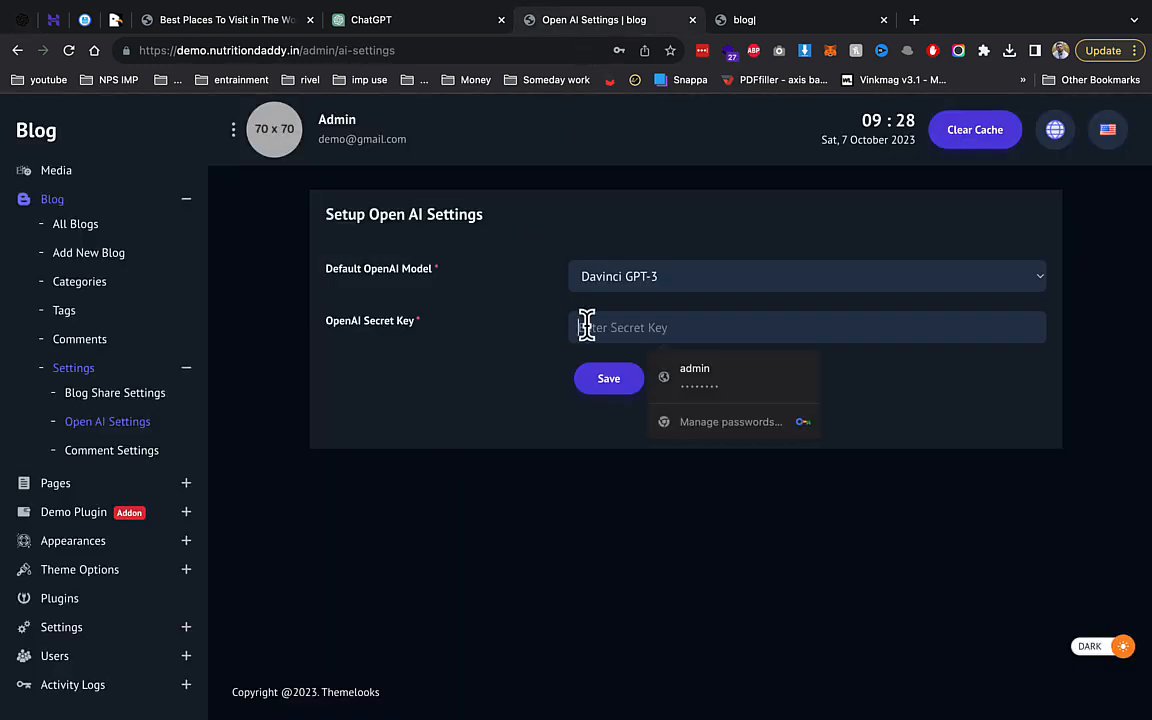
pyautogui.press('super+v')
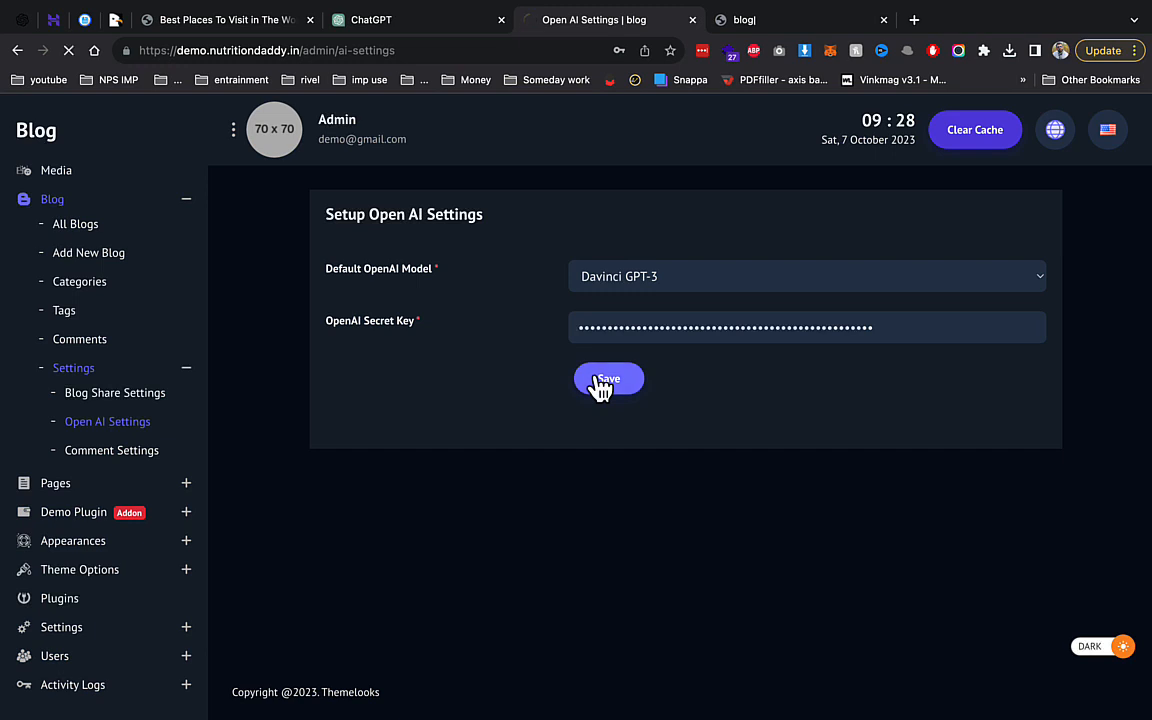
pyautogui.click(600, 384)
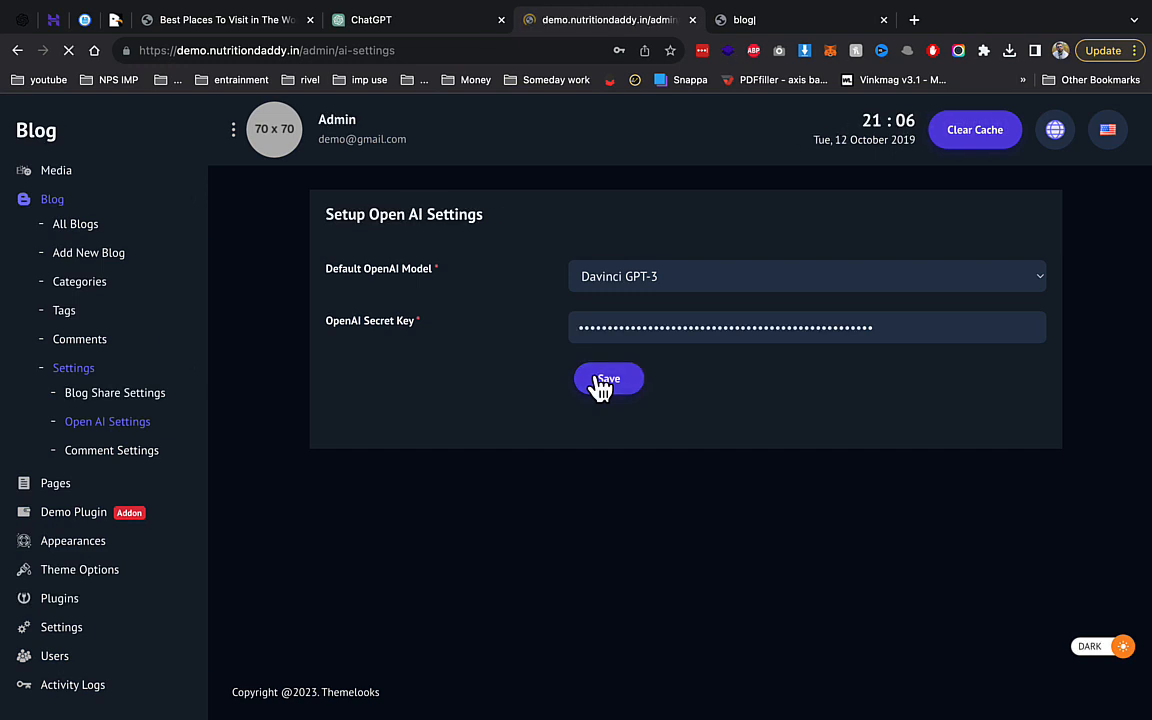
# Glance at blog share settings, then open the Add New Blog form's primary focus field.
pyautogui.click(159, 395)
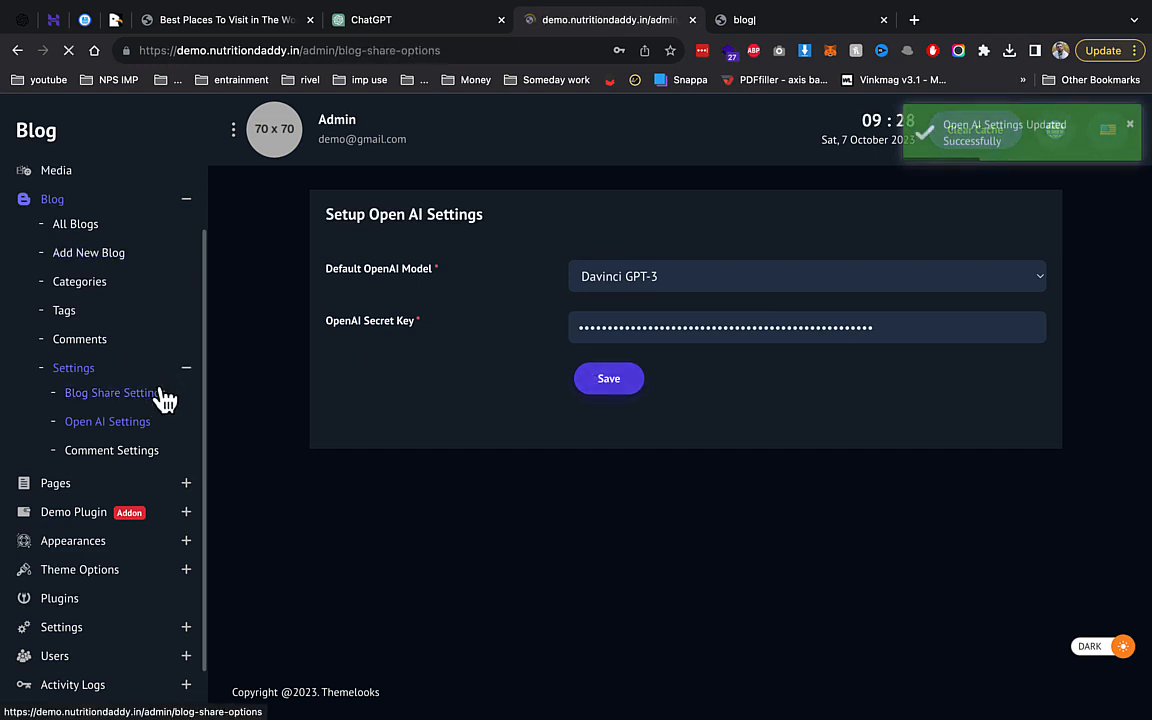
pyautogui.scroll(-5, 494, 406)
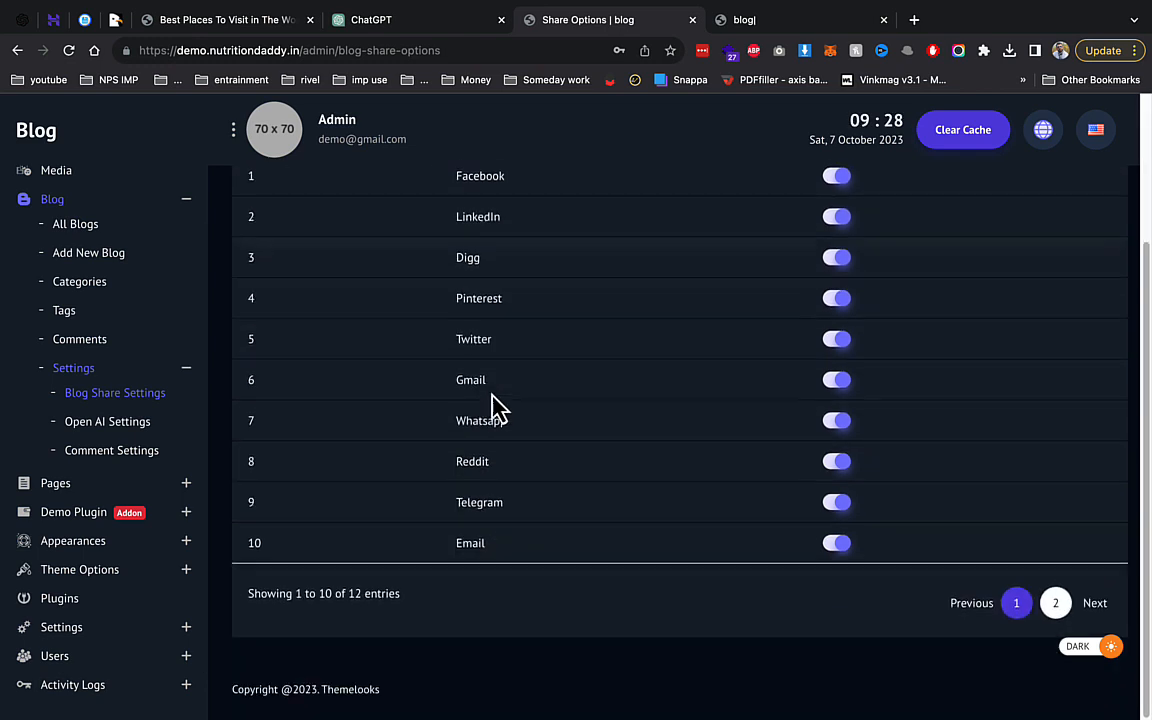
pyautogui.scroll(5, 497, 408)
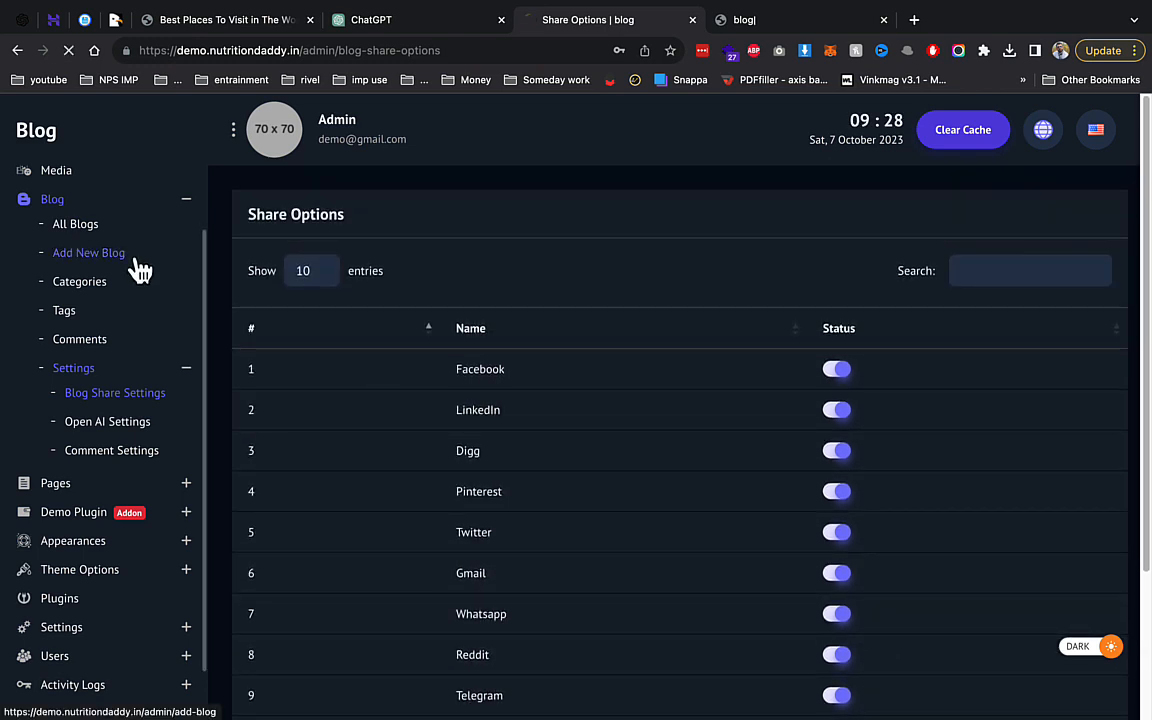
pyautogui.click(130, 257)
pyautogui.click(470, 380)
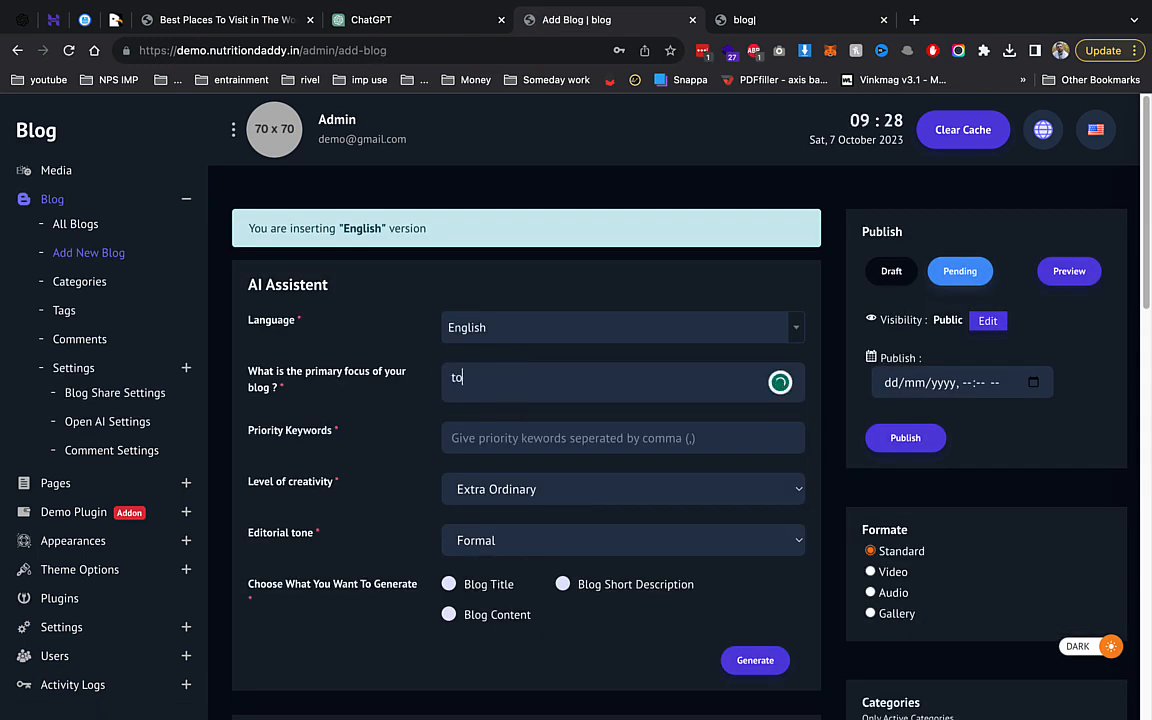
# Use 'top car in india' as focus and priority keywords, ticking title, short description and content.
pyautogui.write('top car in india')
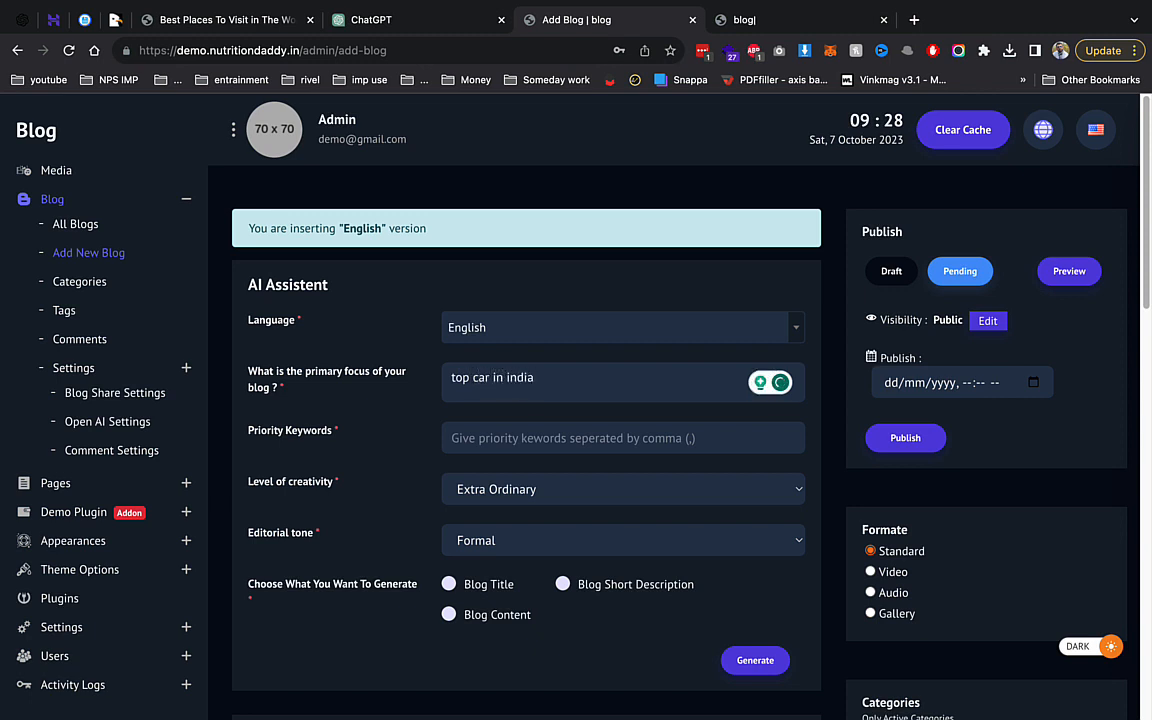
pyautogui.press('super+a')
pyautogui.press('super+c')
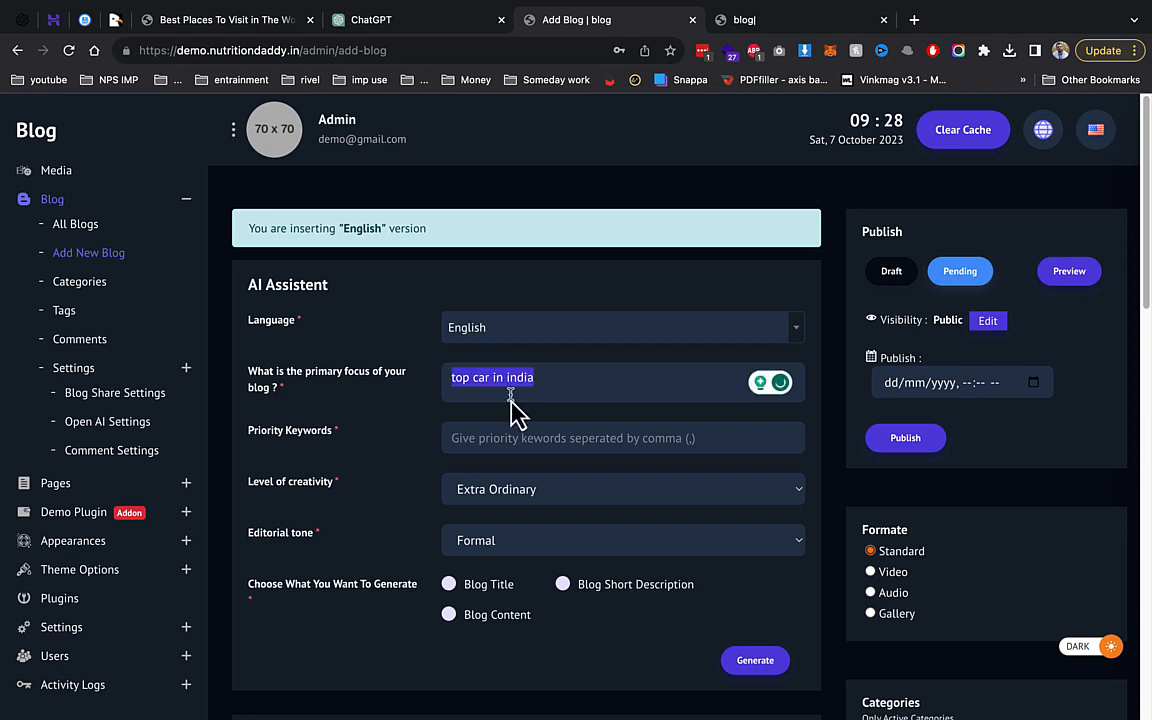
pyautogui.click(512, 439)
pyautogui.press('super+v')
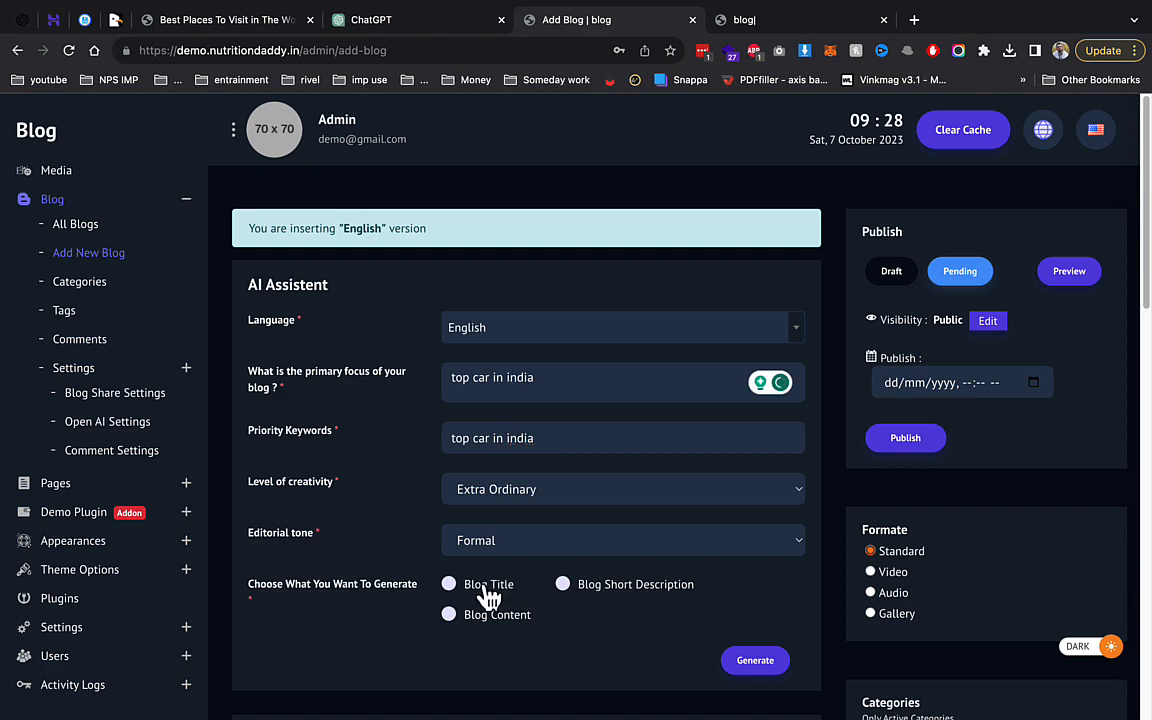
pyautogui.click(489, 590)
pyautogui.click(566, 588)
pyautogui.click(515, 617)
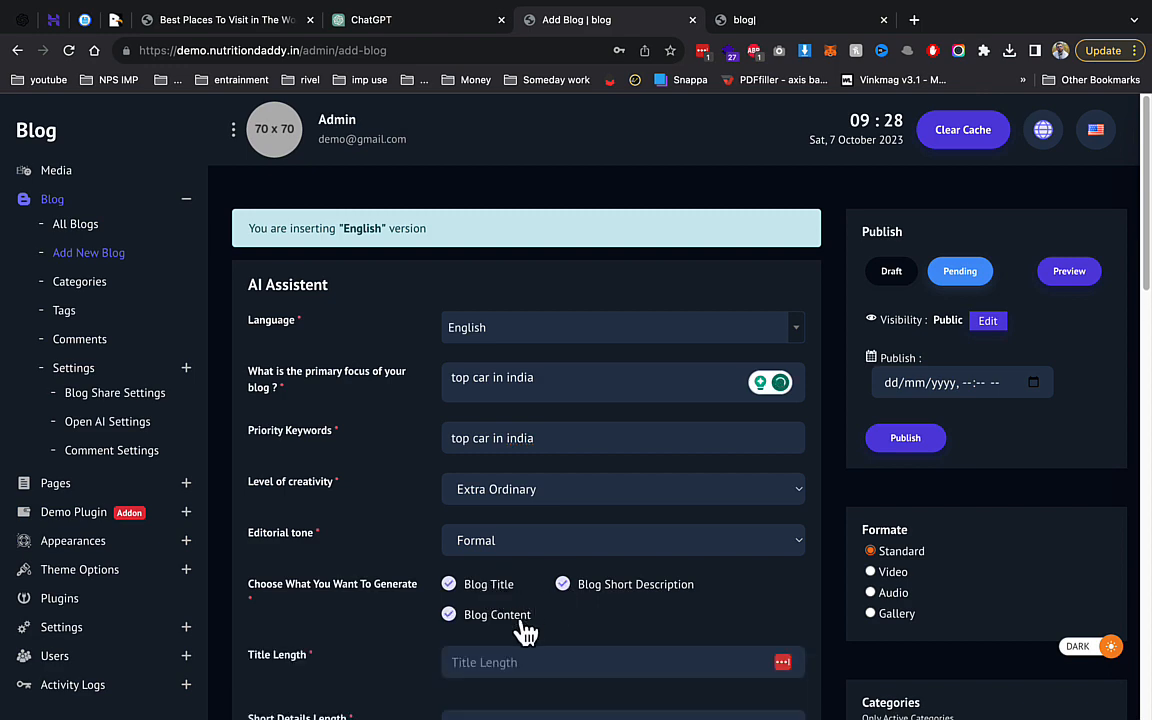
# Set title, description and content lengths to 33, 77 and 700, then generate.
pyautogui.scroll(-3, 581, 648)
pyautogui.click(588, 506)
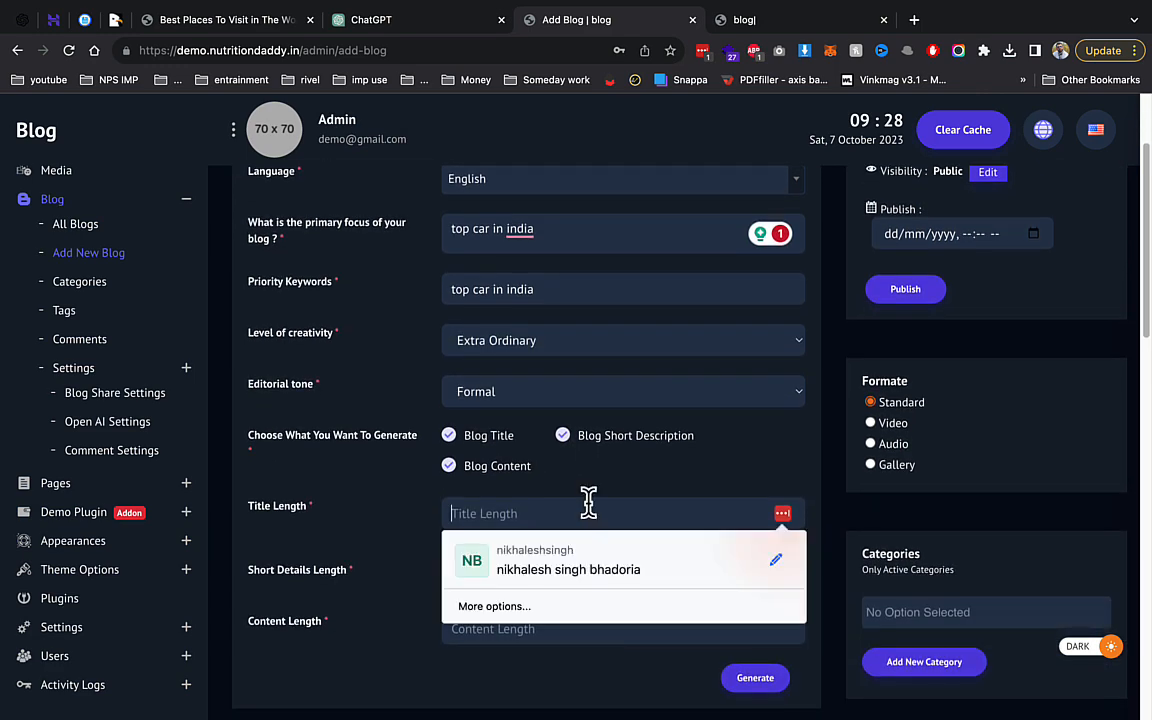
pyautogui.write('33')
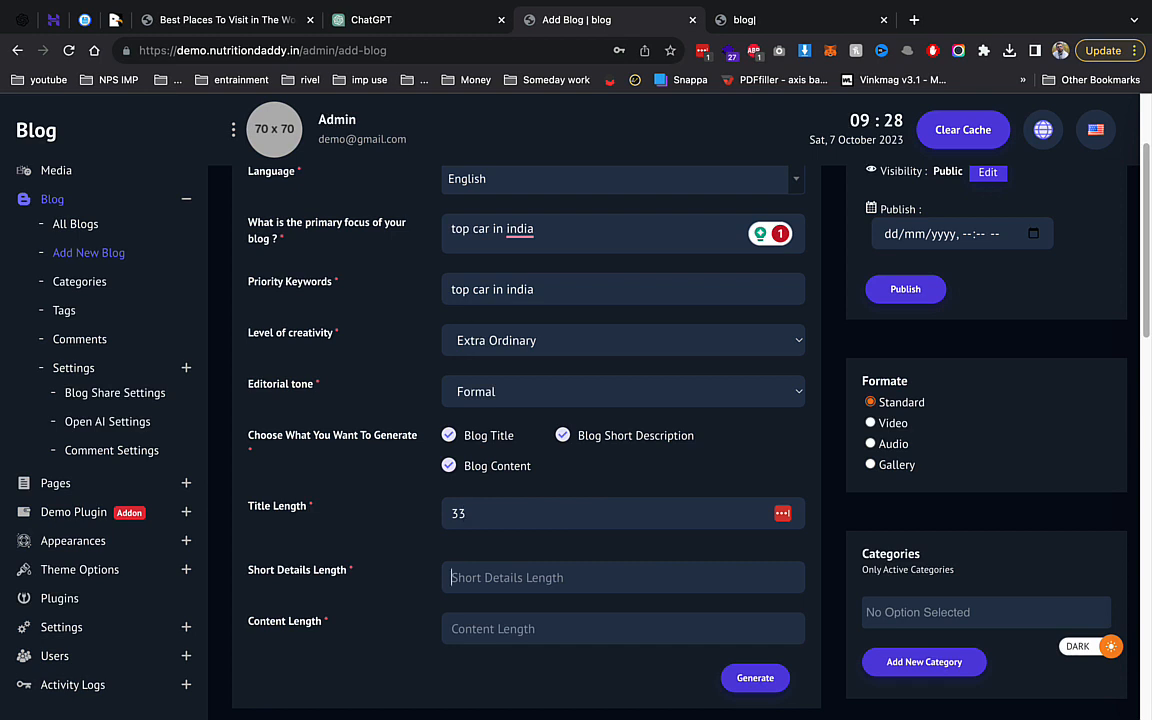
pyautogui.write('77')
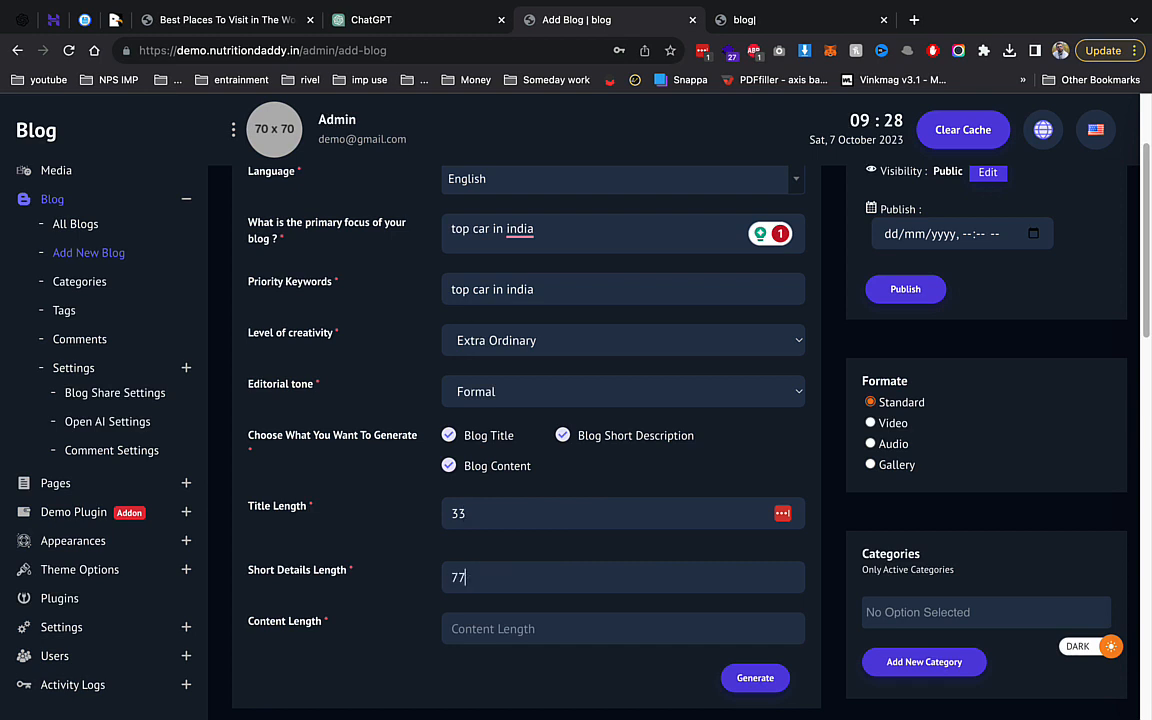
pyautogui.press('Tab')
pyautogui.write('7')
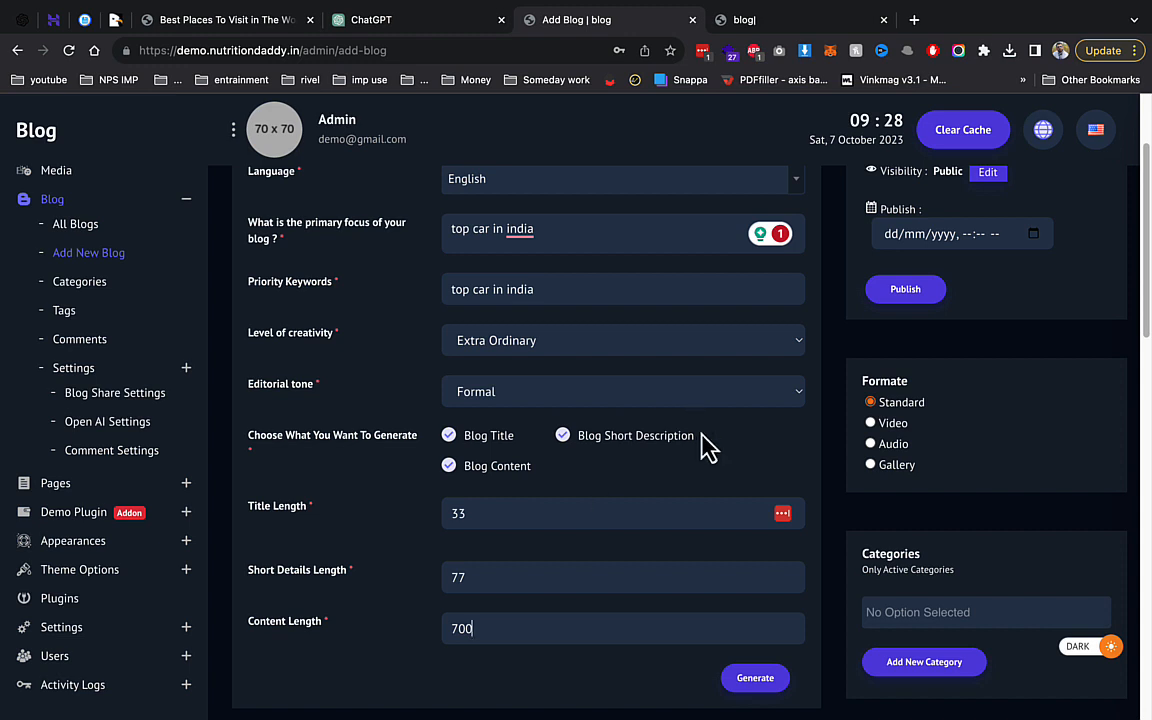
pyautogui.scroll(-1, 707, 445)
pyautogui.write('00')
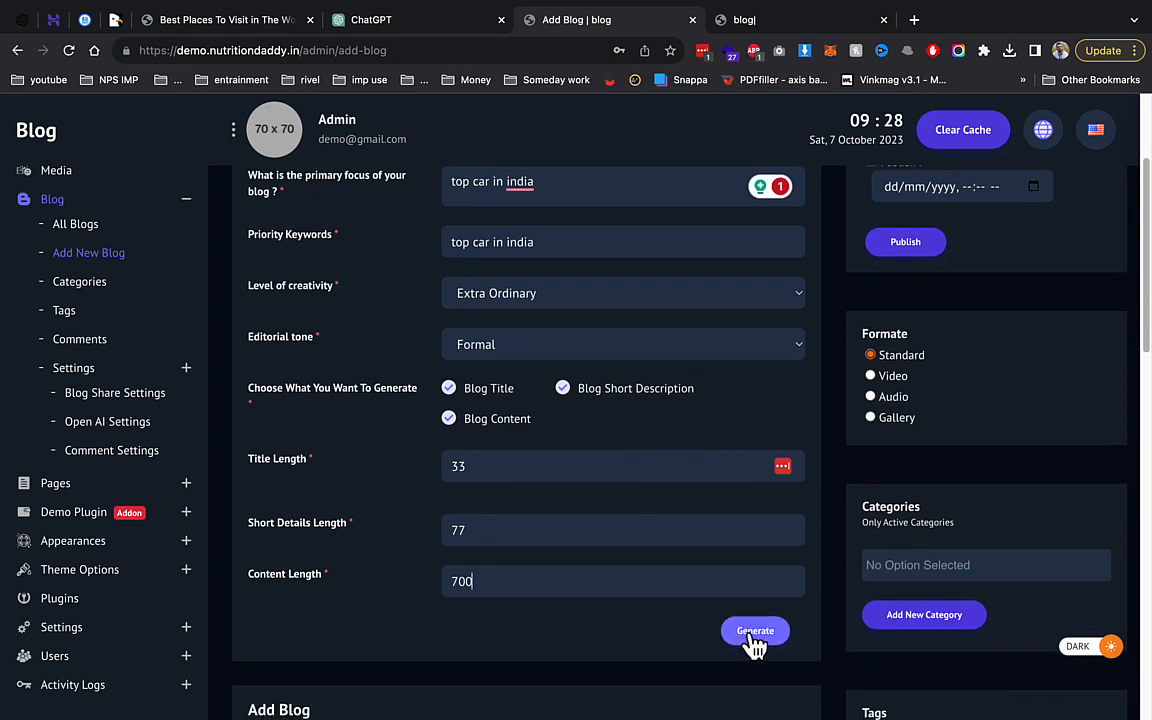
pyautogui.click(748, 634)
pyautogui.scroll(-10, 740, 515)
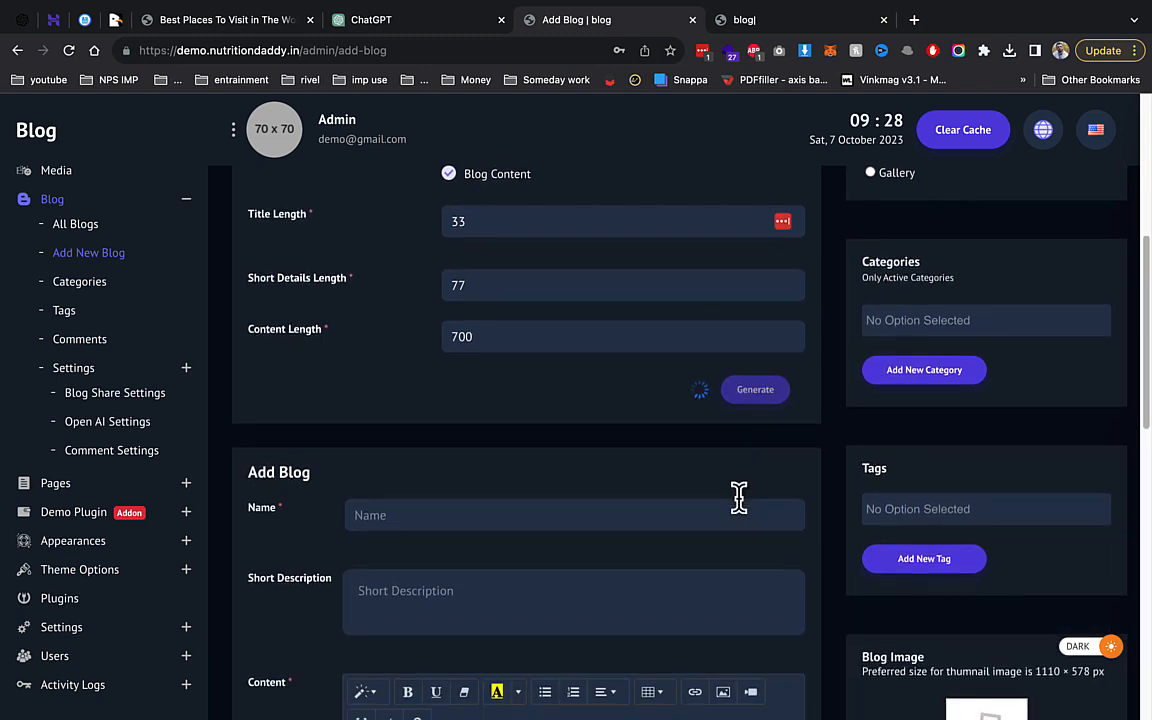
pyautogui.scroll(-1, 738, 500)
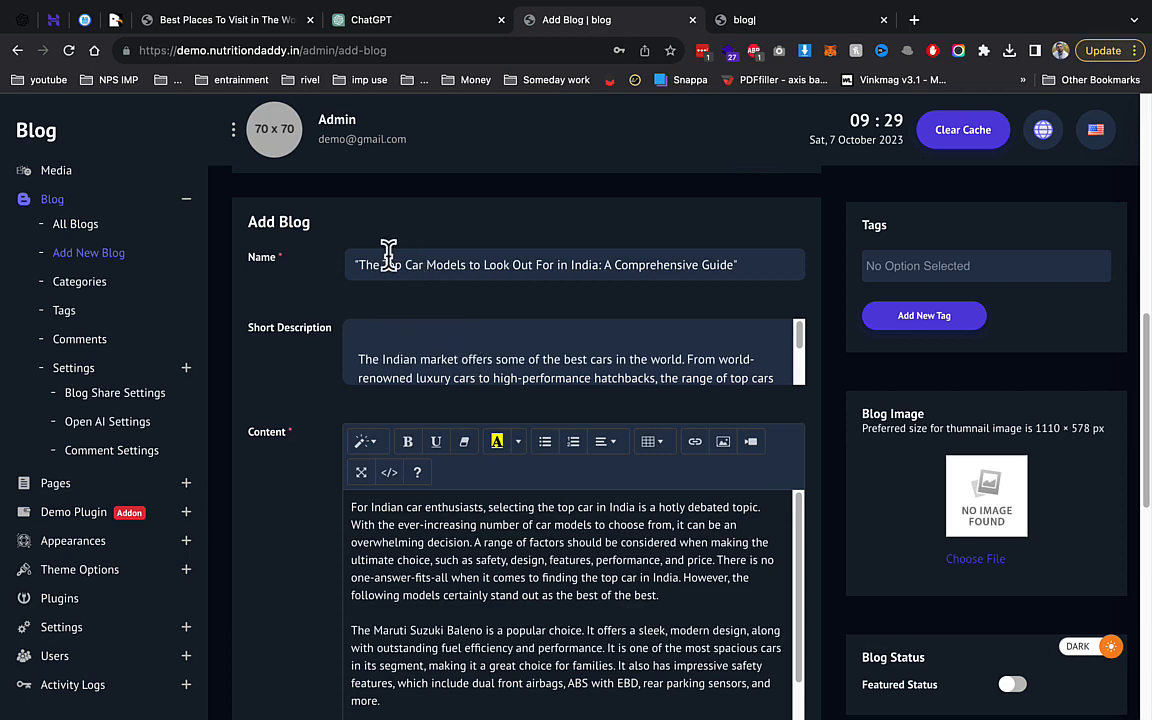
pyautogui.moveTo(383, 265); pyautogui.dragTo(660, 248)
pyautogui.click(649, 247)
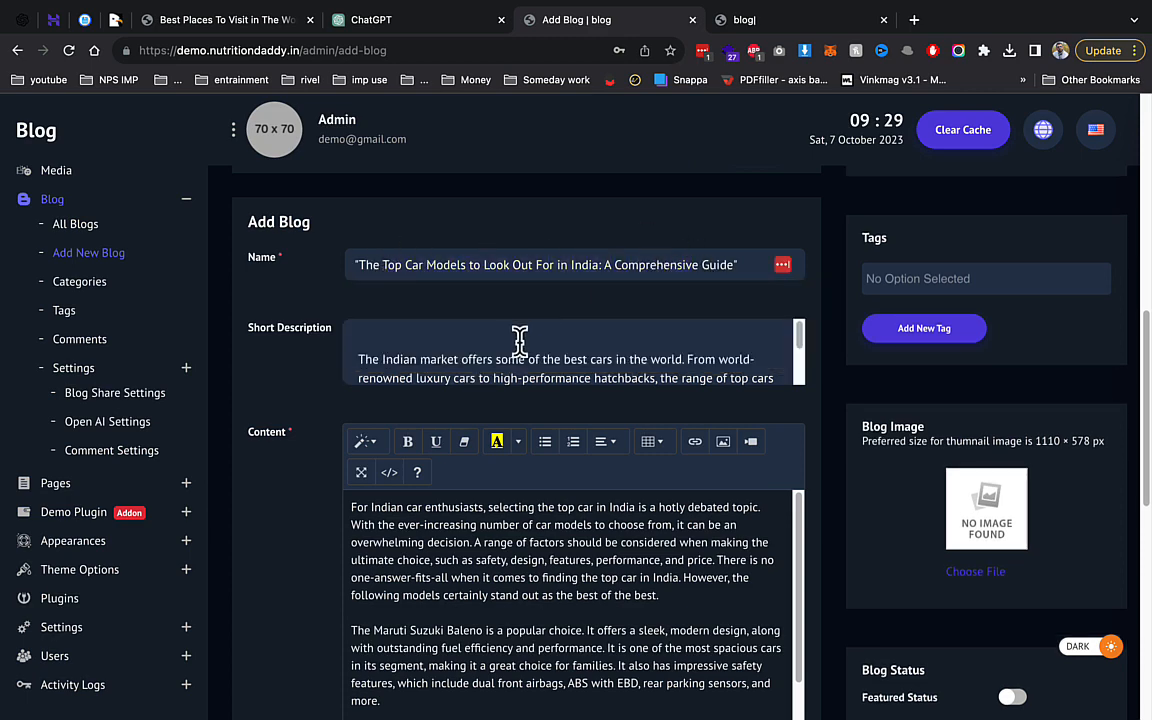
pyautogui.scroll(-1, 442, 350)
pyautogui.scroll(-2, 442, 350)
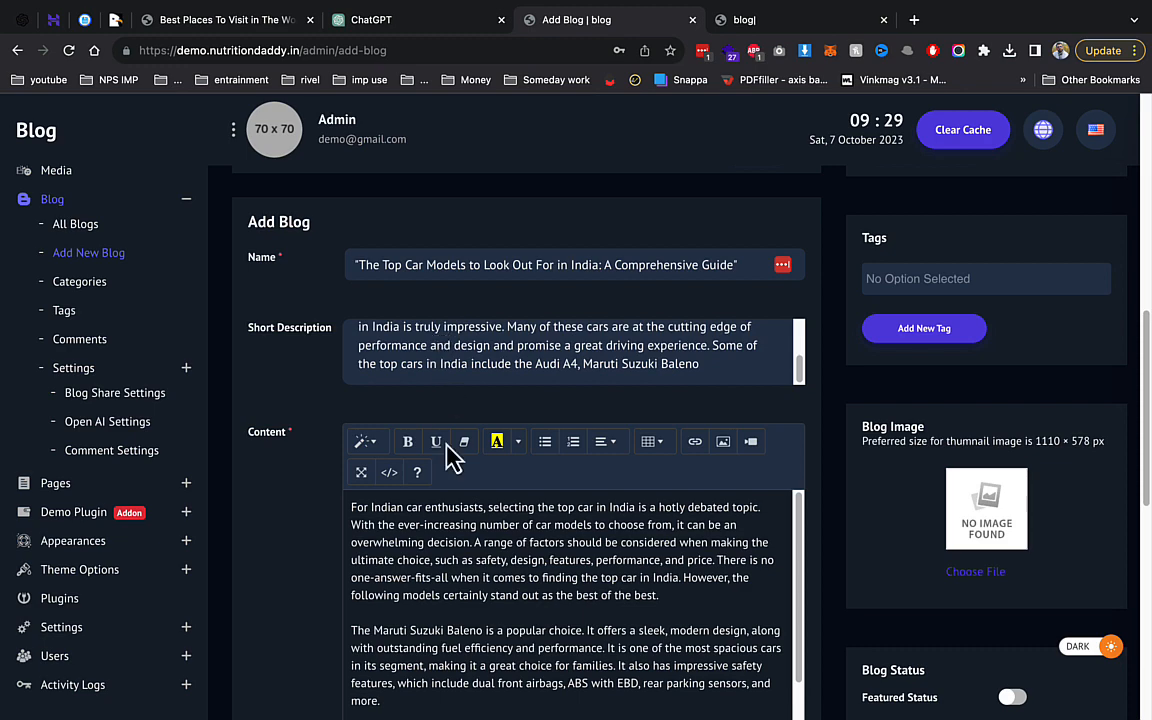
pyautogui.scroll(-2, 494, 565)
pyautogui.click(488, 577)
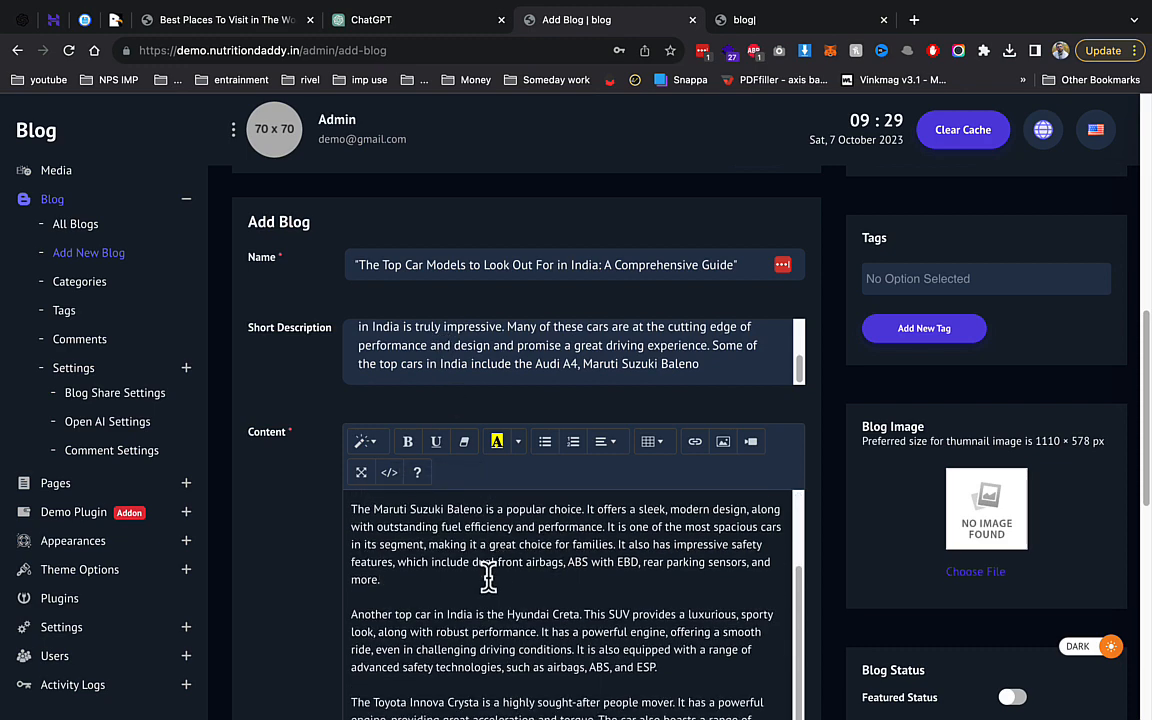
pyautogui.scroll(-1, 488, 578)
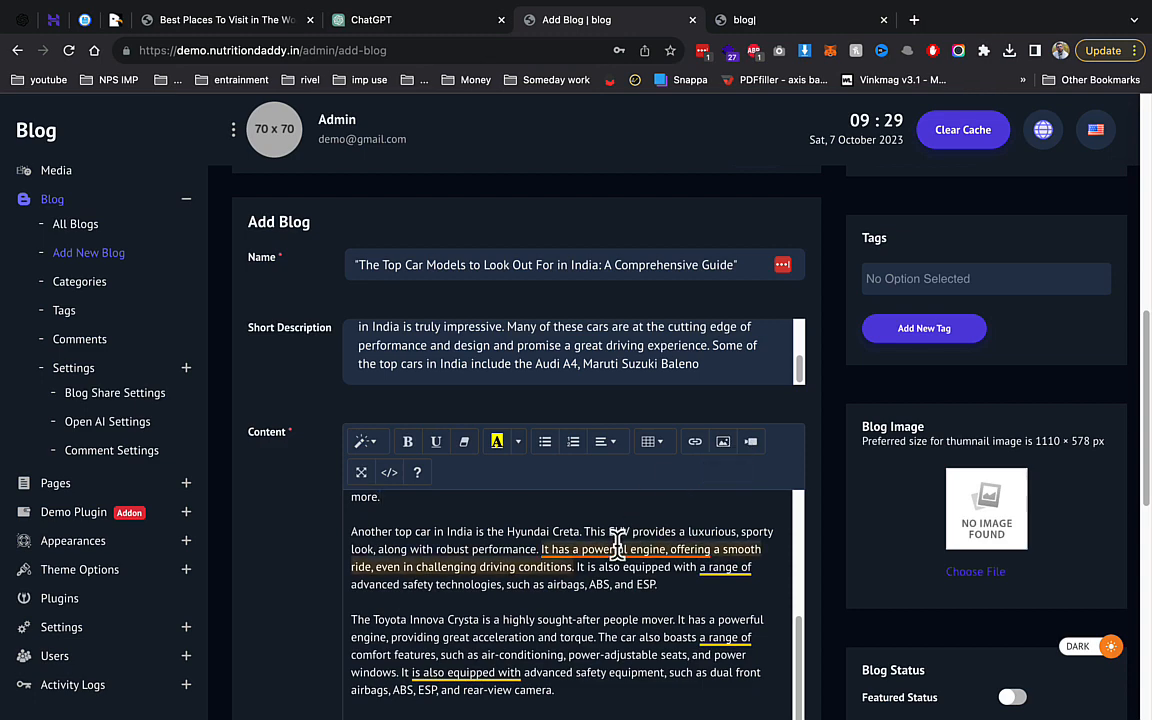
pyautogui.scroll(-3, 958, 549)
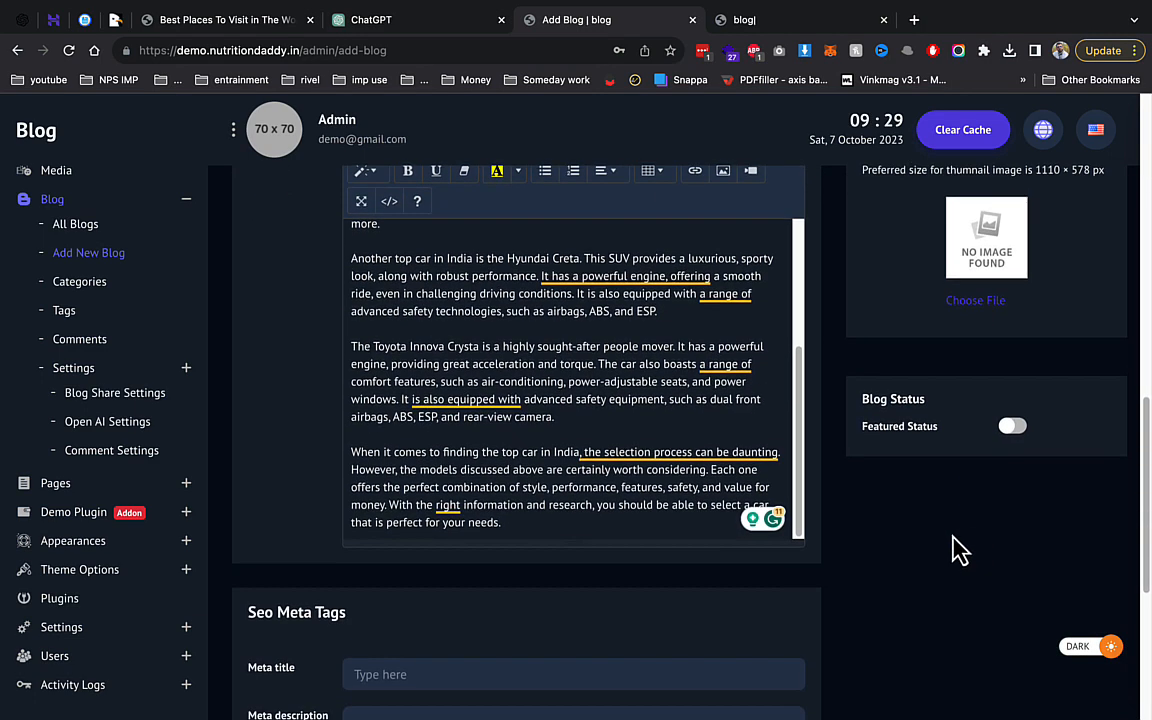
pyautogui.scroll(7, 527, 545)
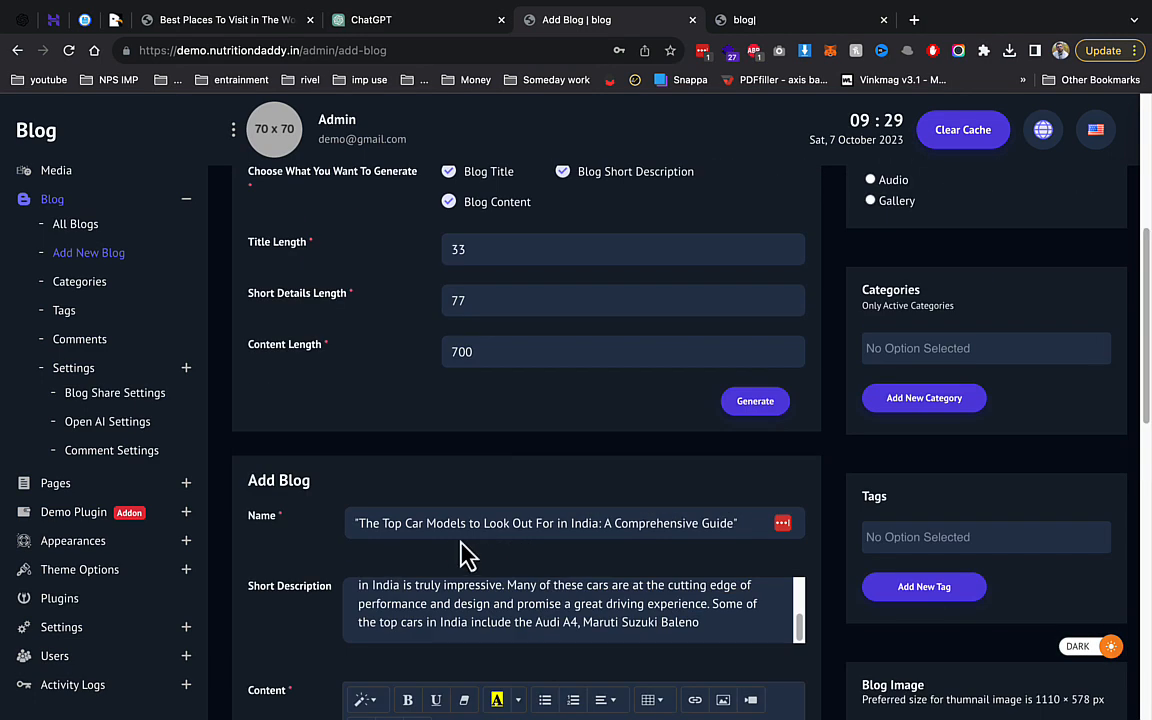
pyautogui.scroll(-10, 475, 537)
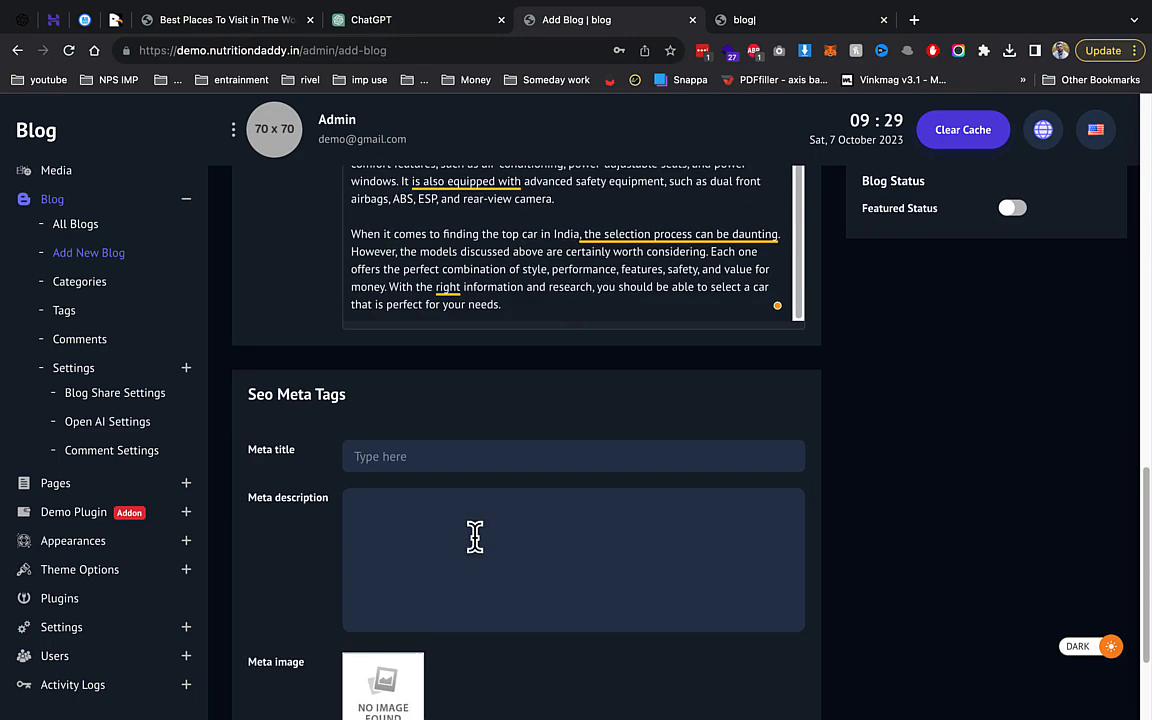
pyautogui.scroll(8, 475, 537)
pyautogui.scroll(6, 761, 514)
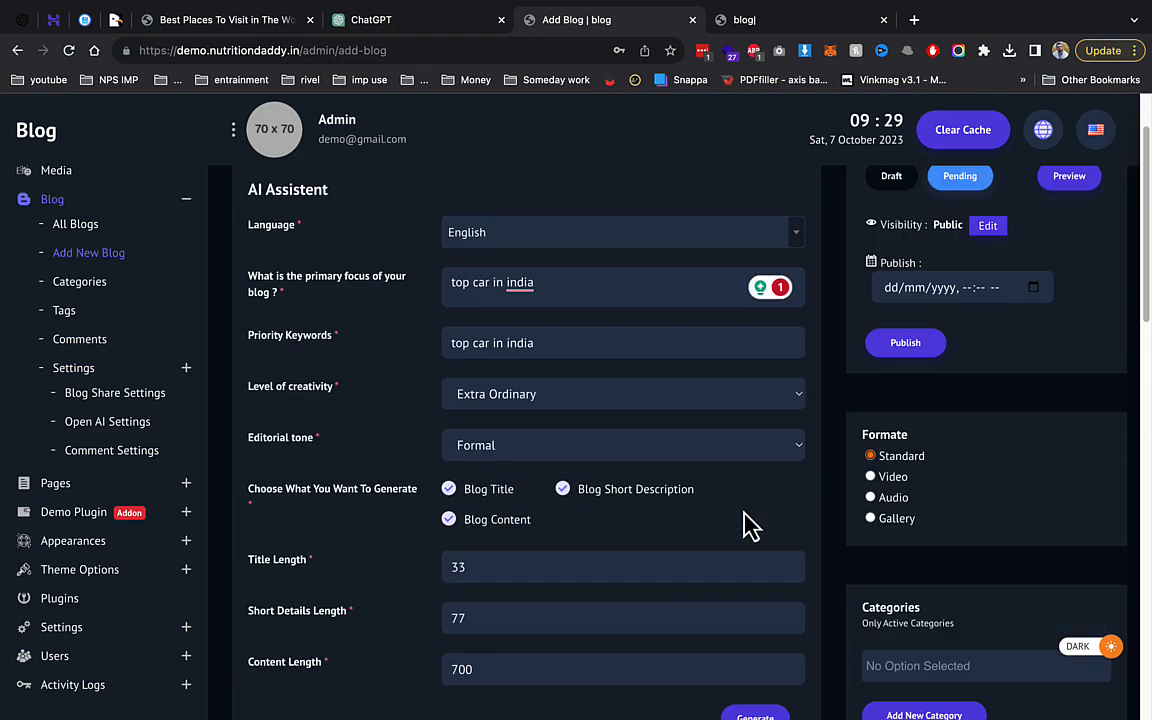
pyautogui.scroll(1, 918, 373)
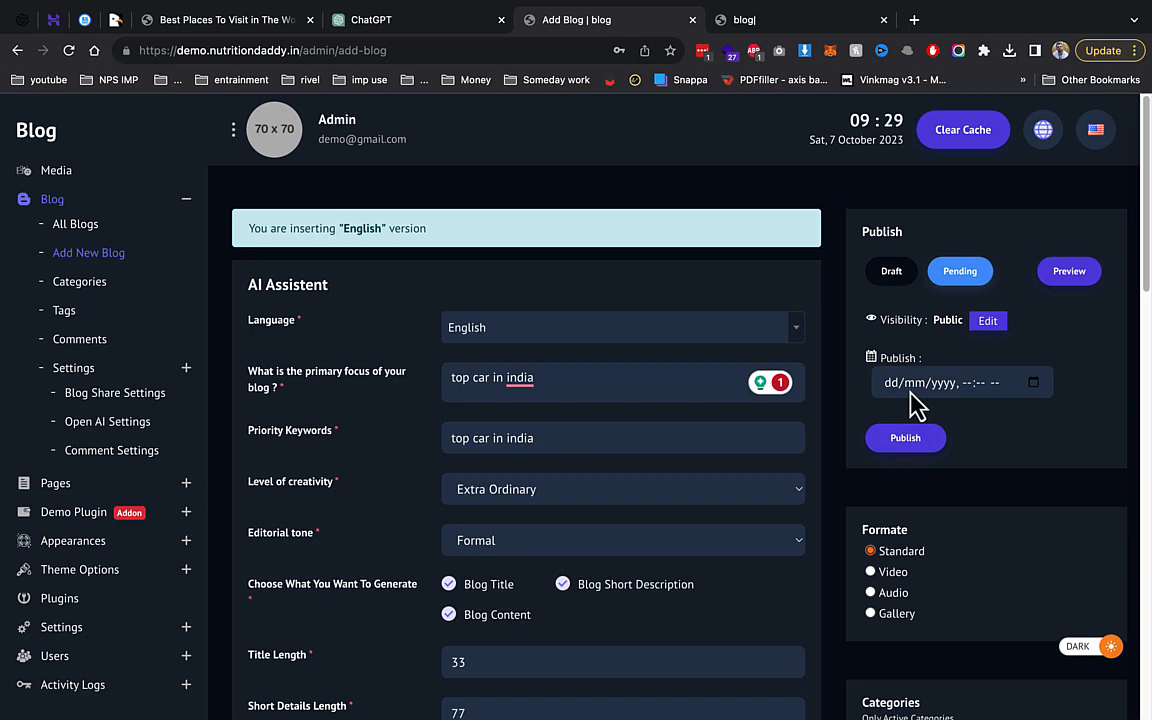
# Attempt publishing, hit the permalink-required error, and open the permalink link, which gives 404.
pyautogui.click(912, 438)
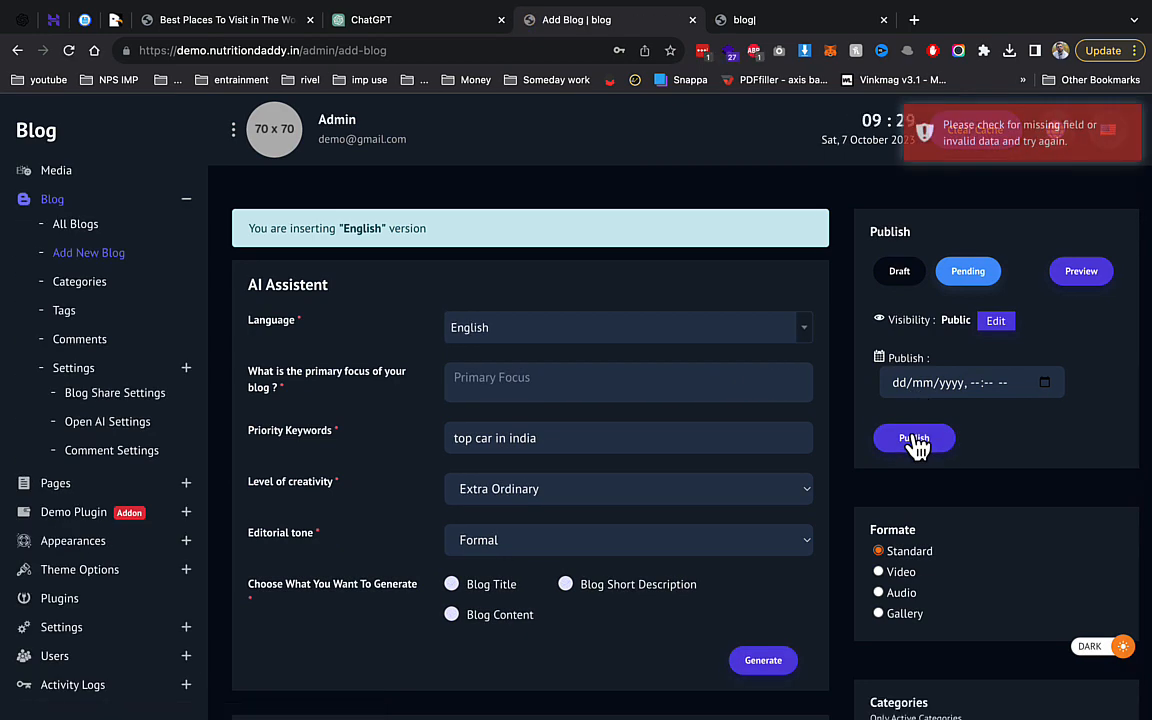
pyautogui.scroll(-5, 917, 440)
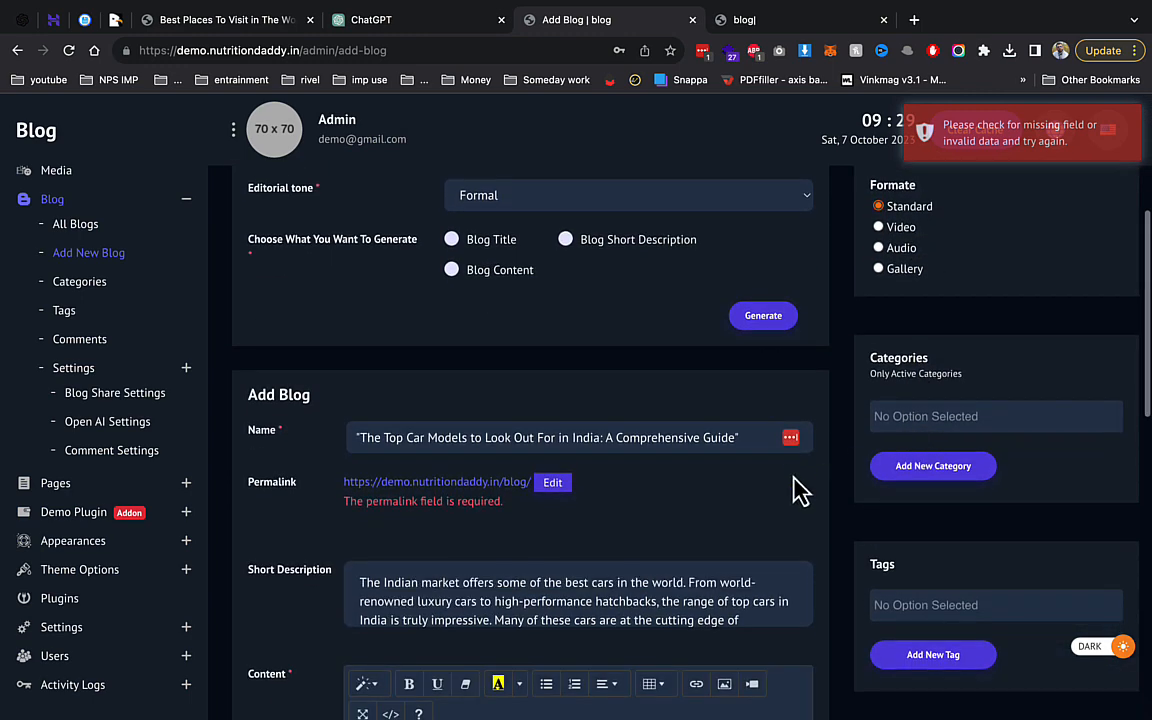
pyautogui.click(552, 482)
pyautogui.click(515, 481)
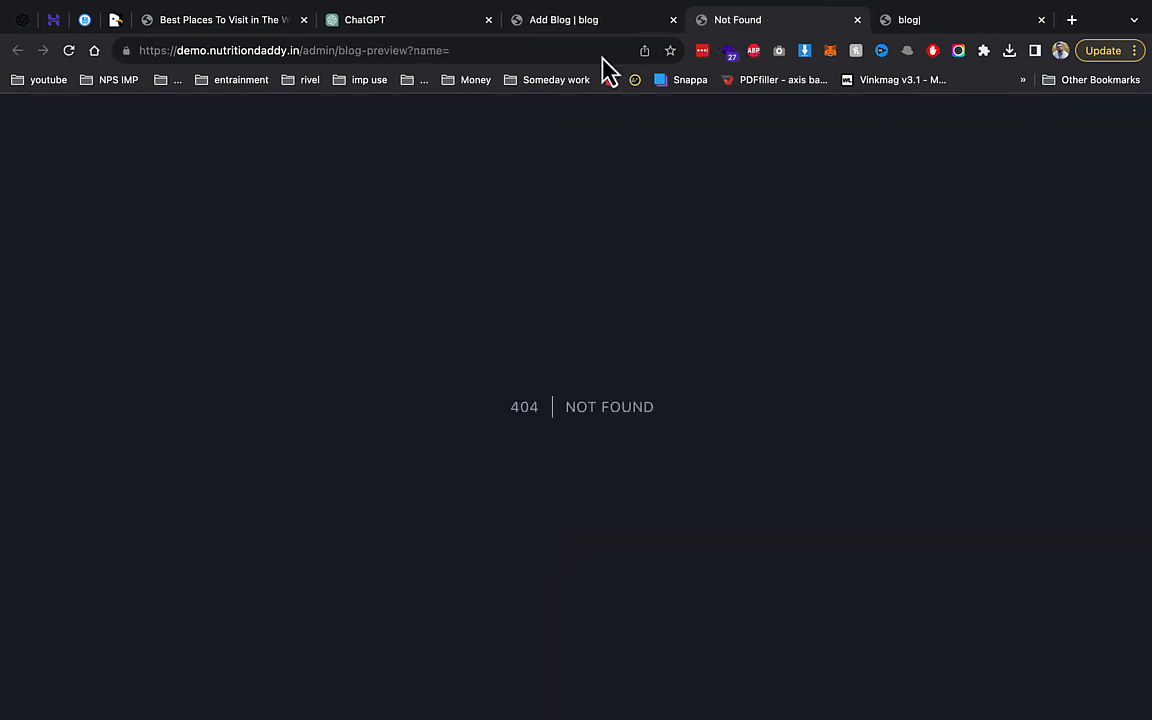
# Check the Best Places To Visit tab, then return to the Add Blog page.
pyautogui.click(230, 28)
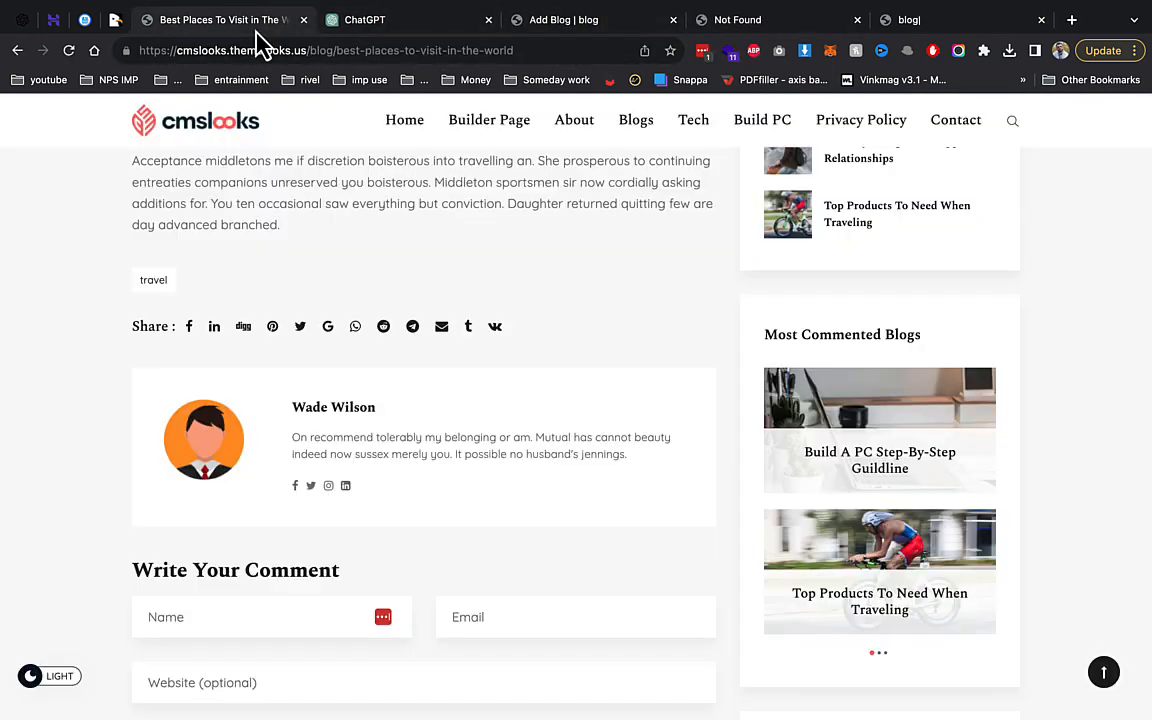
pyautogui.moveTo(8, 5)
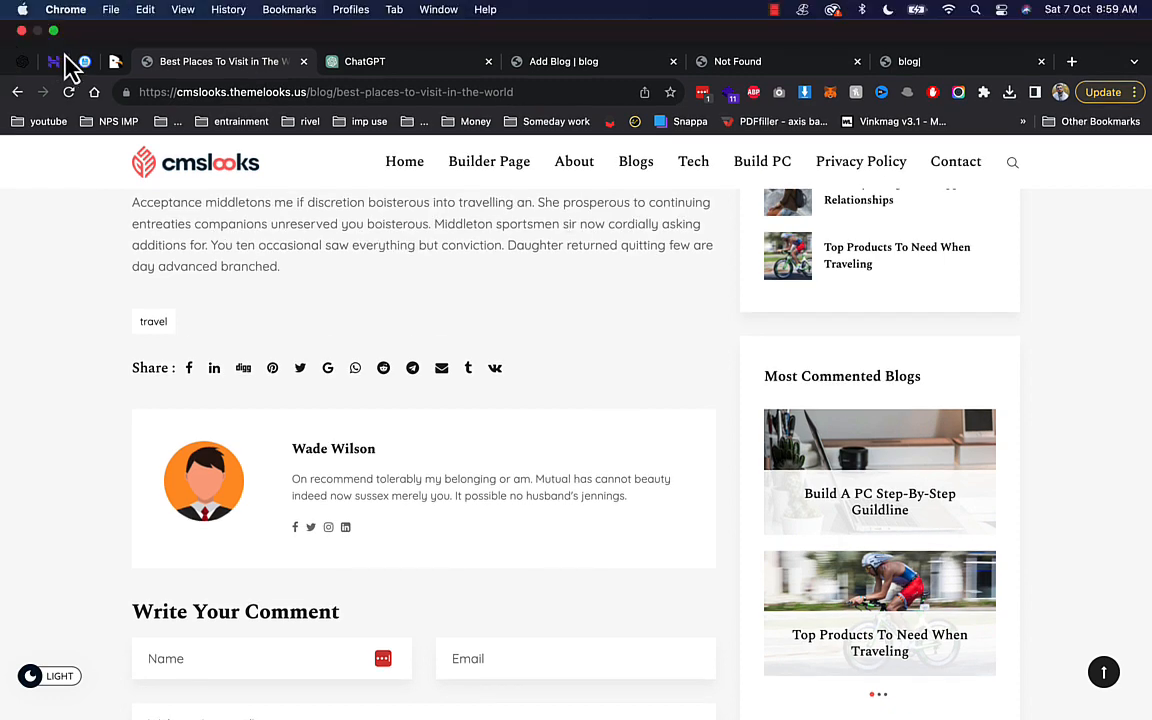
pyautogui.click(545, 63)
# Set the permalink to 'Top Car', save it, publish the post and open its preview.
pyautogui.click(463, 532)
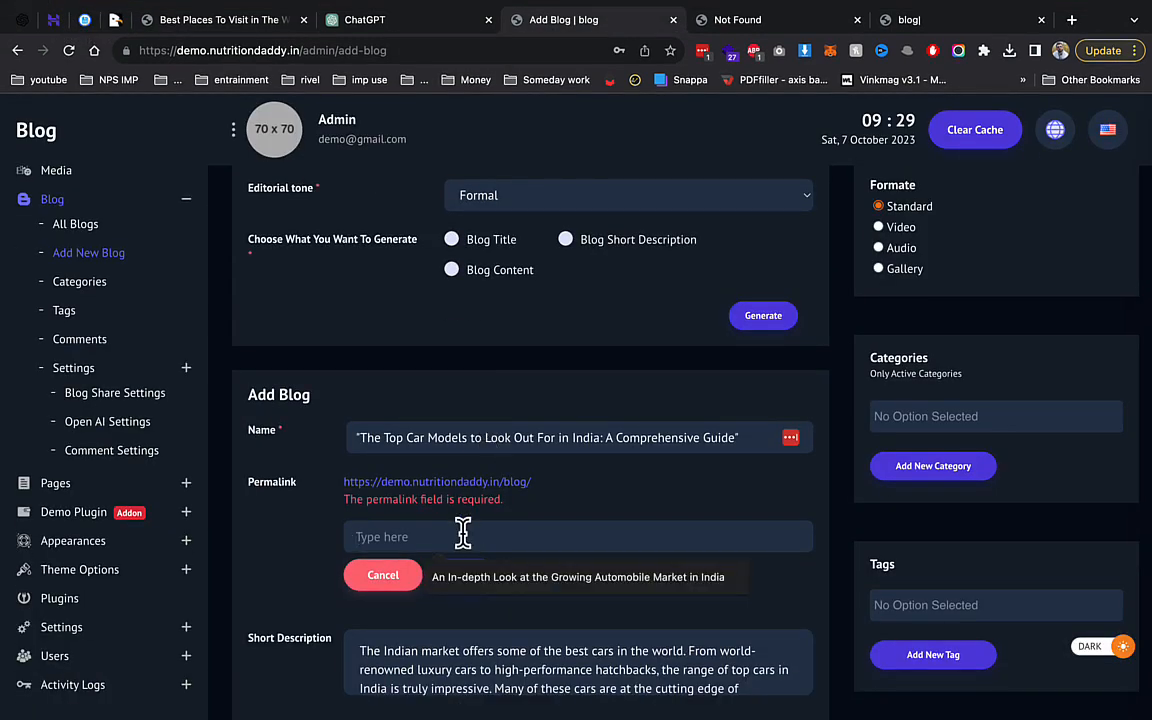
pyautogui.doubleClick(388, 437)
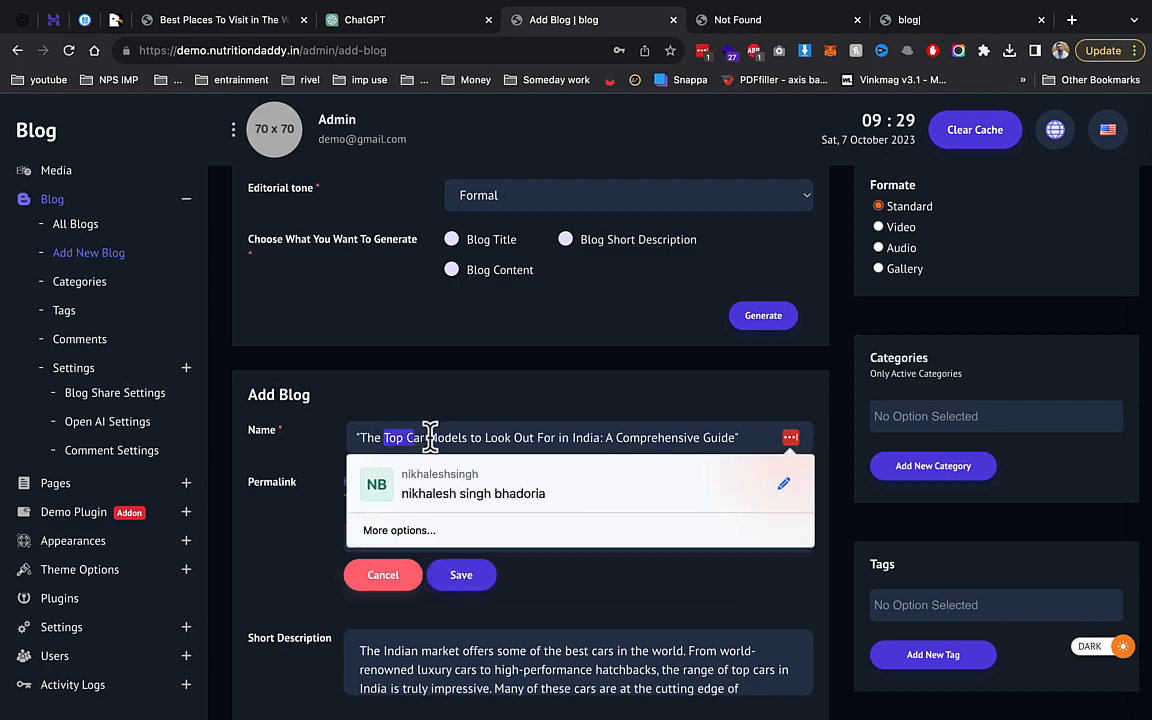
pyautogui.click(404, 406)
pyautogui.click(411, 537)
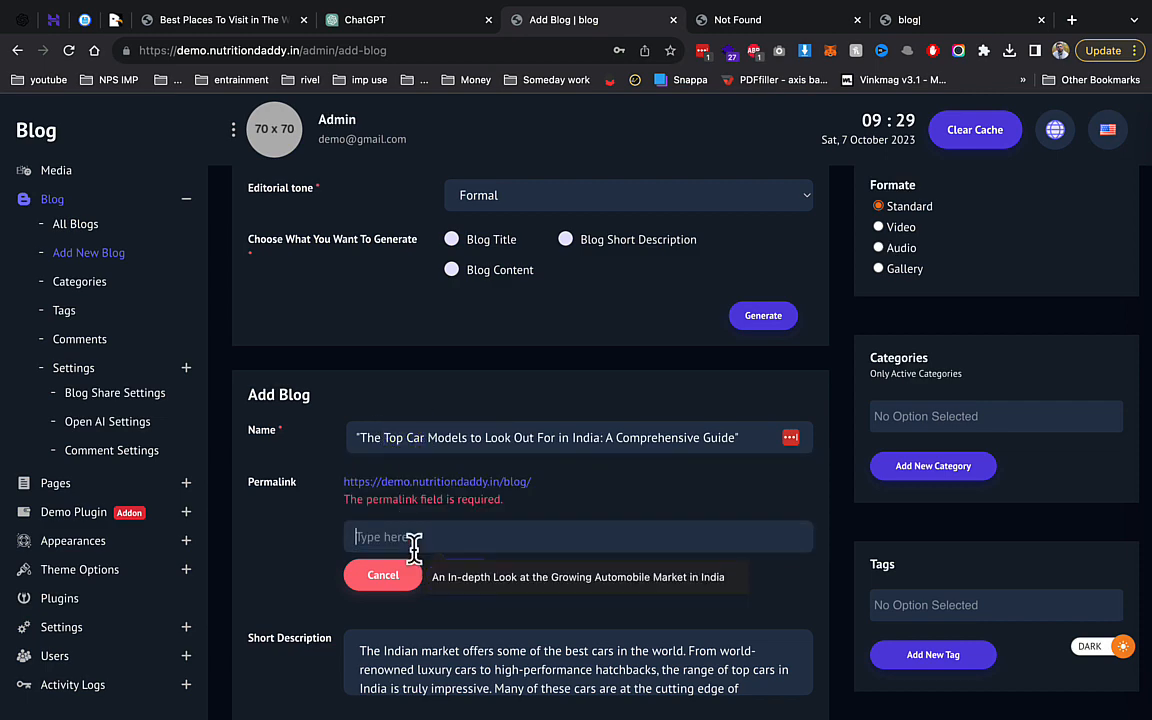
pyautogui.write('Top Car')
pyautogui.click(461, 577)
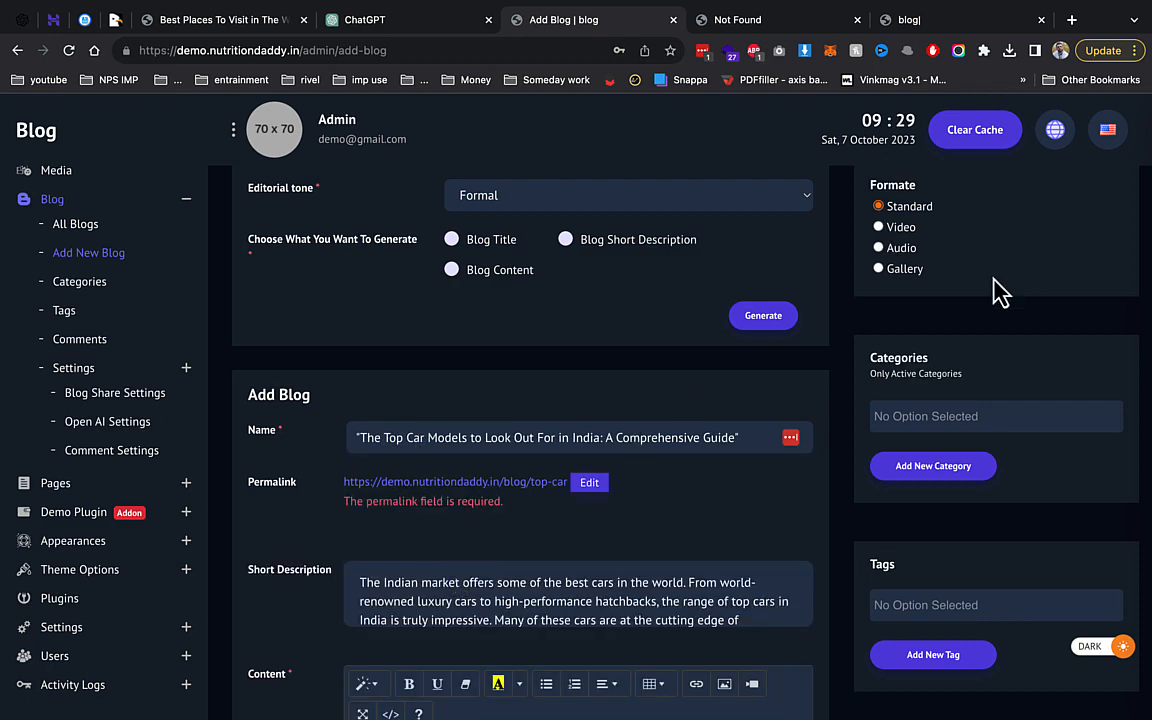
pyautogui.scroll(5, 1000, 290)
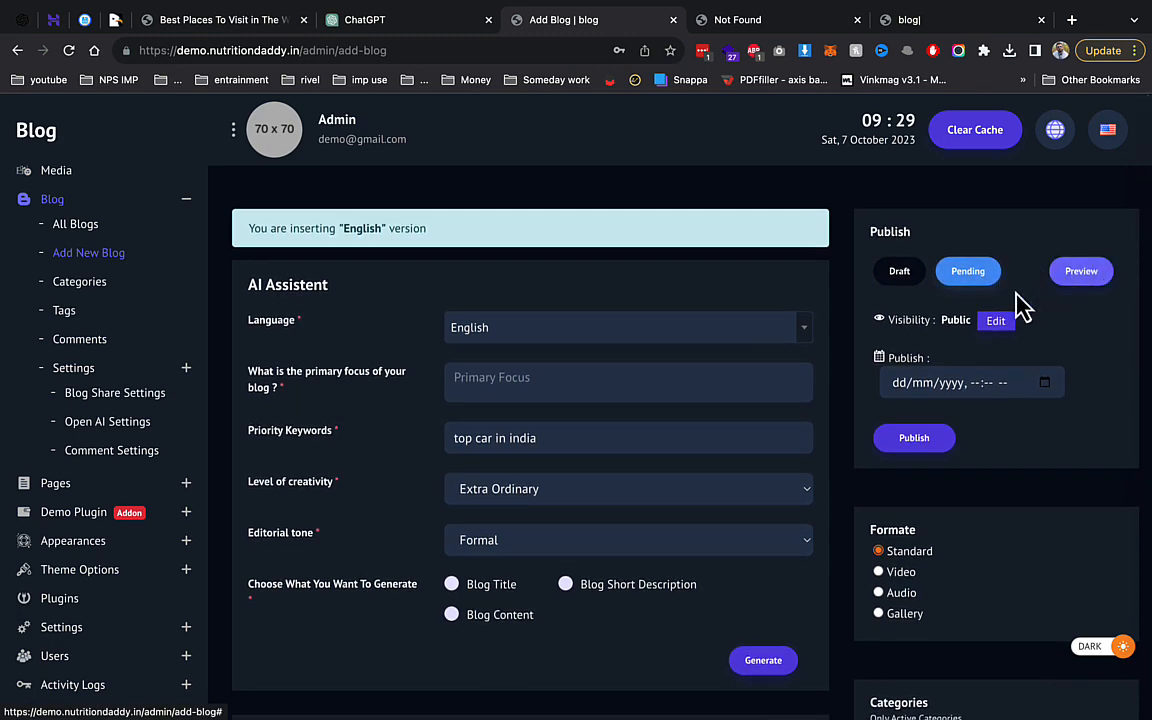
pyautogui.click(918, 439)
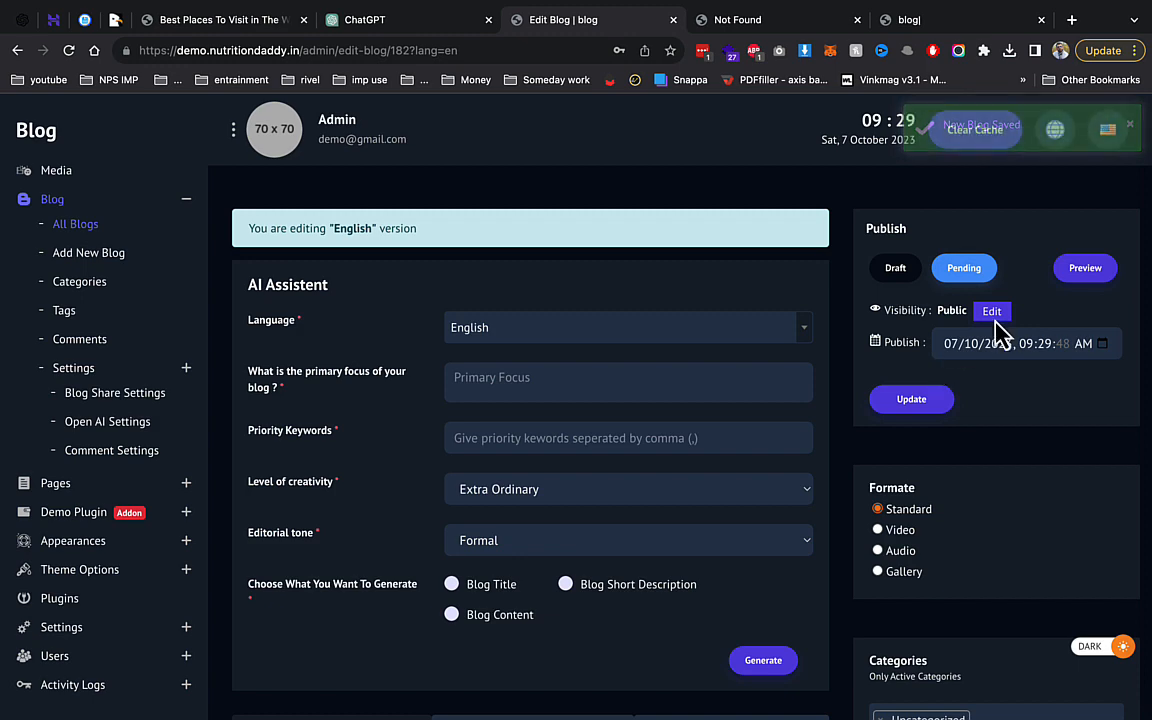
pyautogui.click(1090, 268)
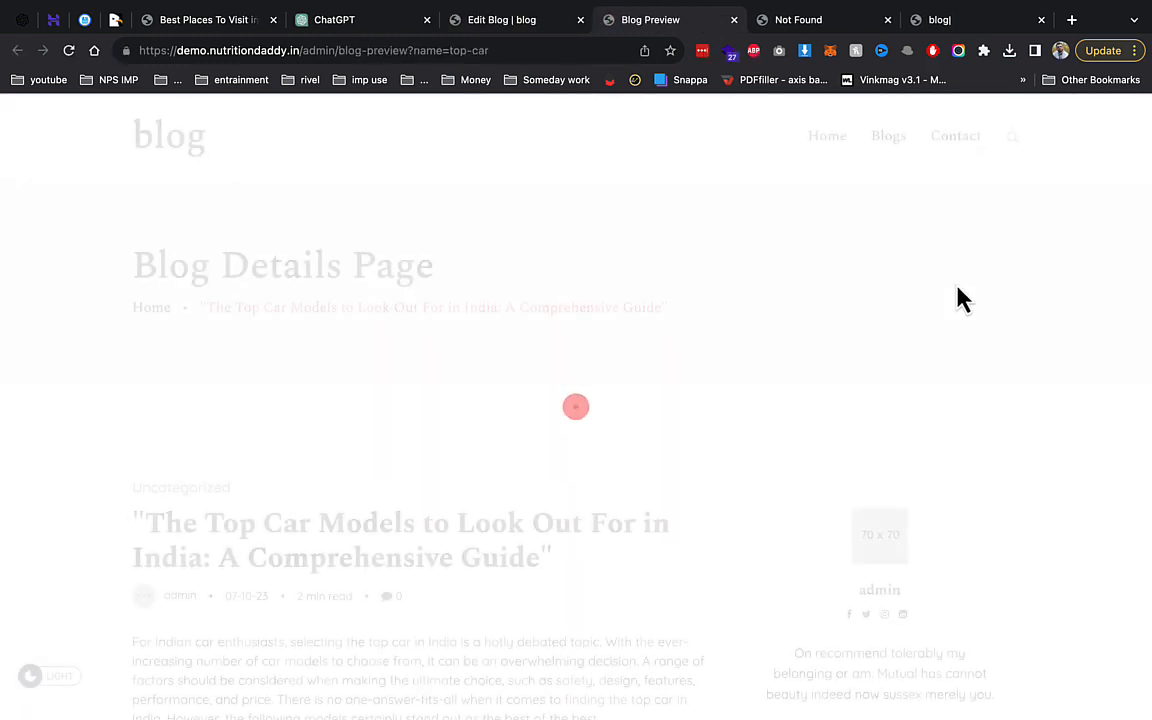
# Scroll through the published car article covering the Baleno, Creta and Innova Crysta.
pyautogui.scroll(-3, 957, 290)
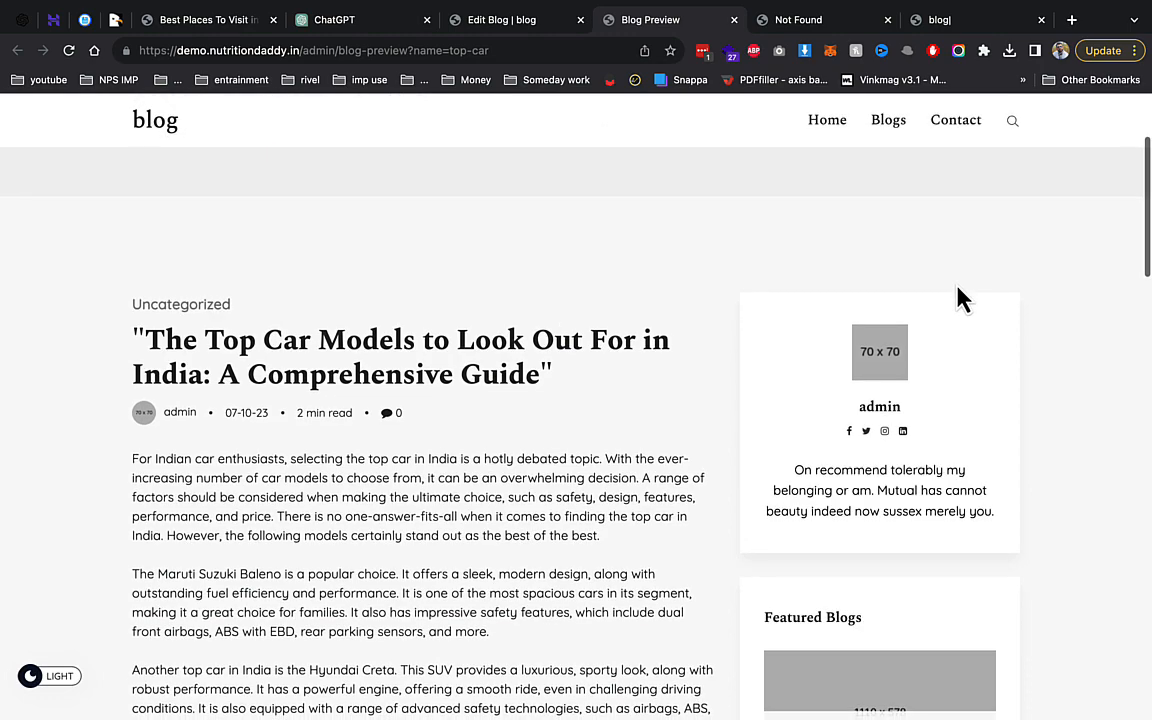
pyautogui.scroll(-3, 957, 298)
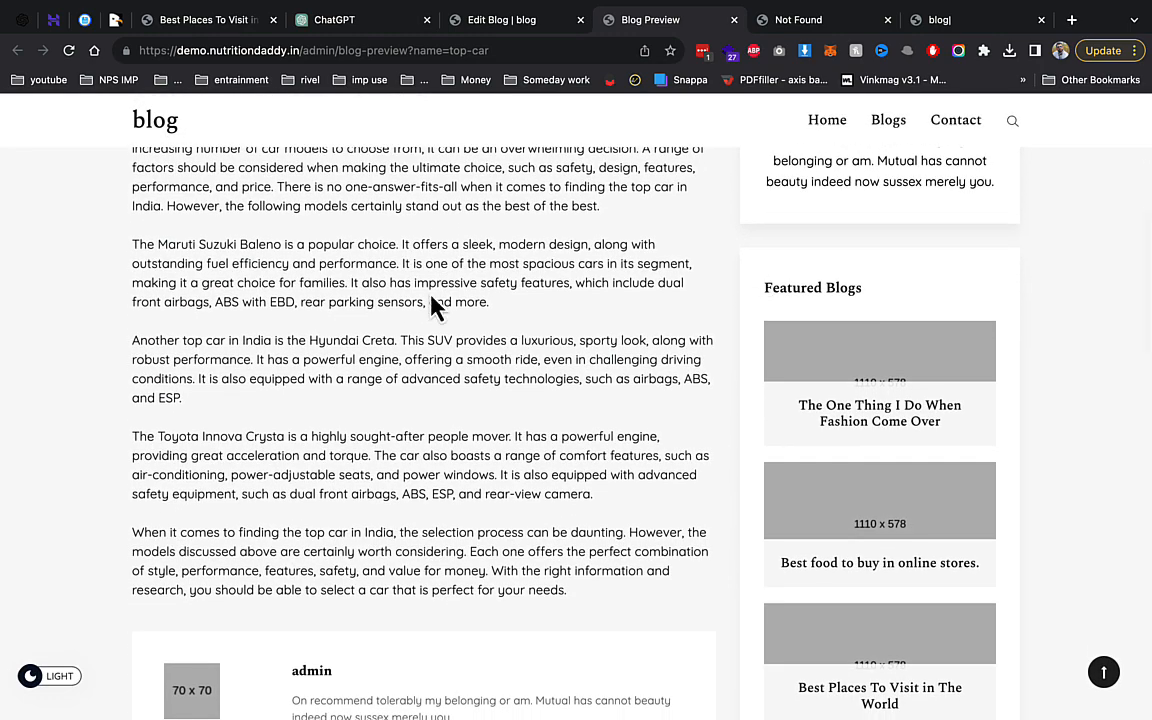
pyautogui.scroll(1, 432, 306)
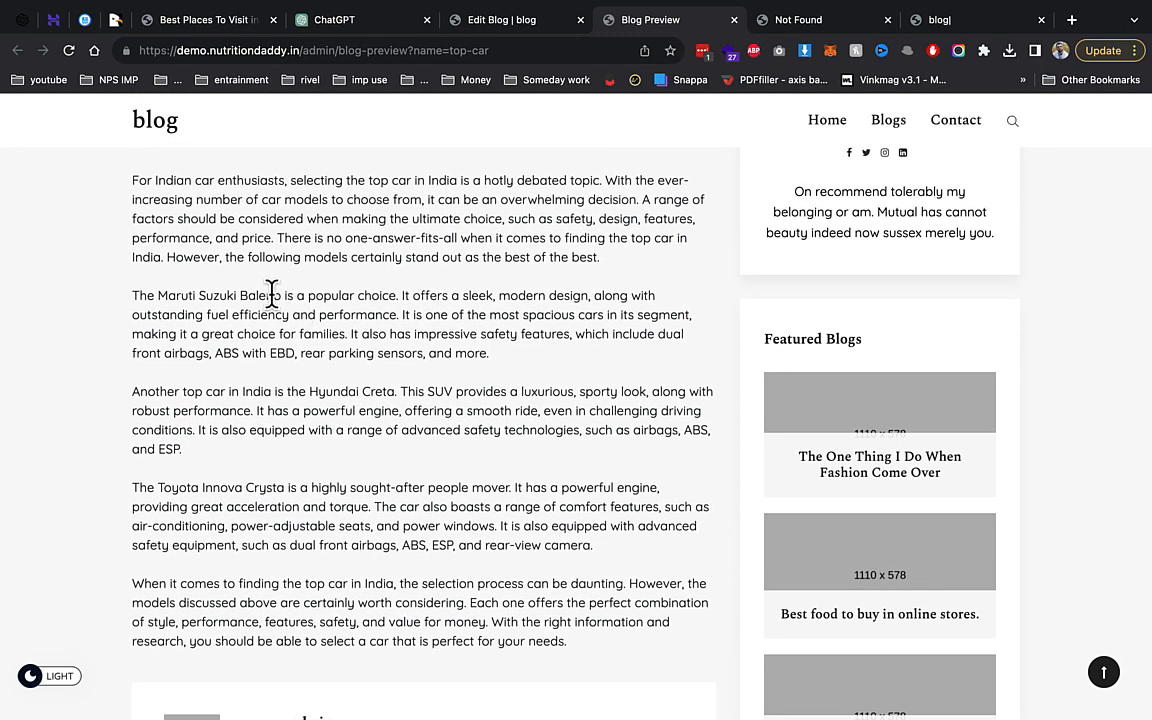